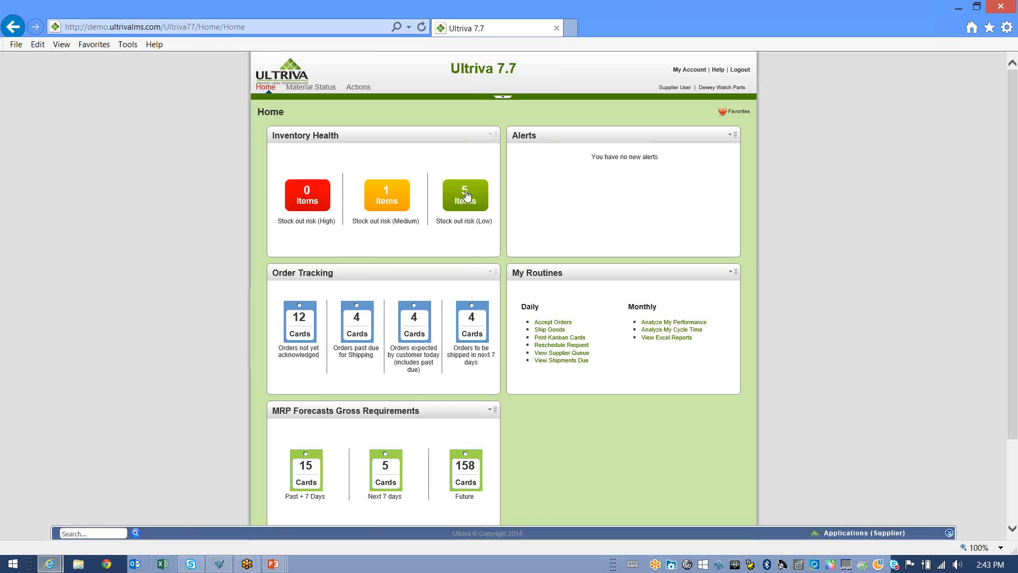
# Review the medium stock-out risk item's open orders and inventory status, and return to the home dashboard.
pyautogui.click(387, 196)
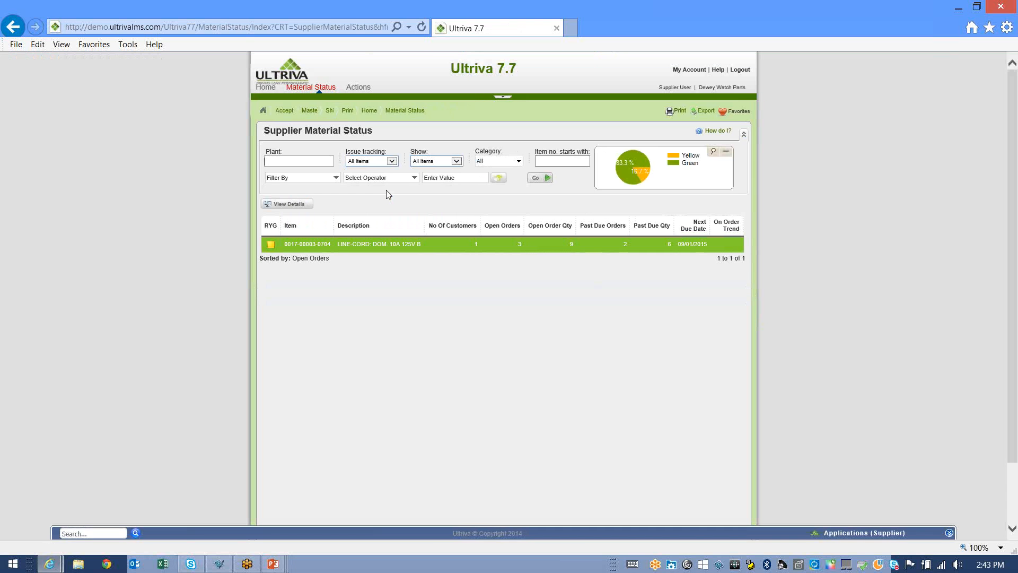
pyautogui.moveTo(272, 250)
pyautogui.click(296, 206)
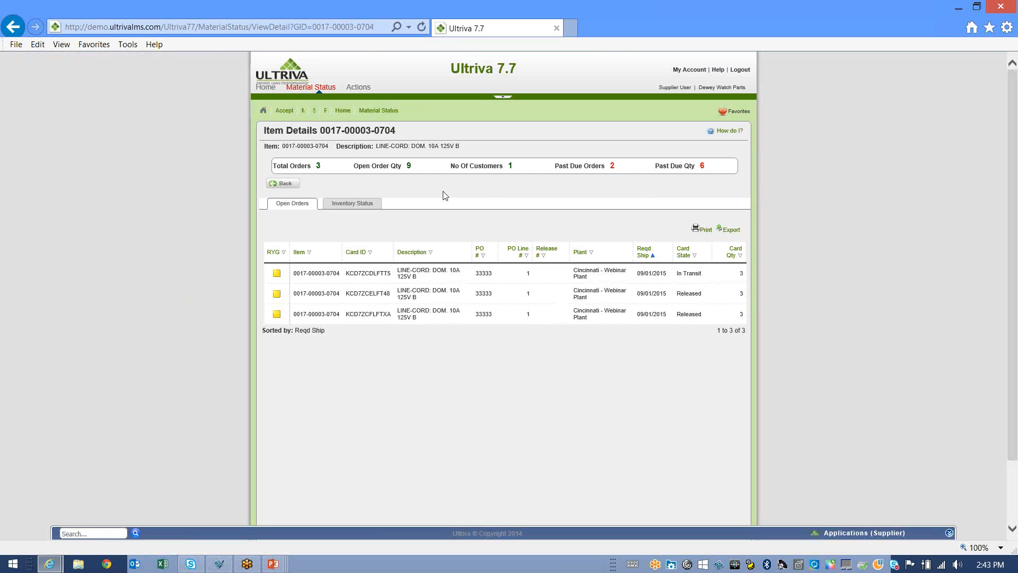
pyautogui.click(347, 206)
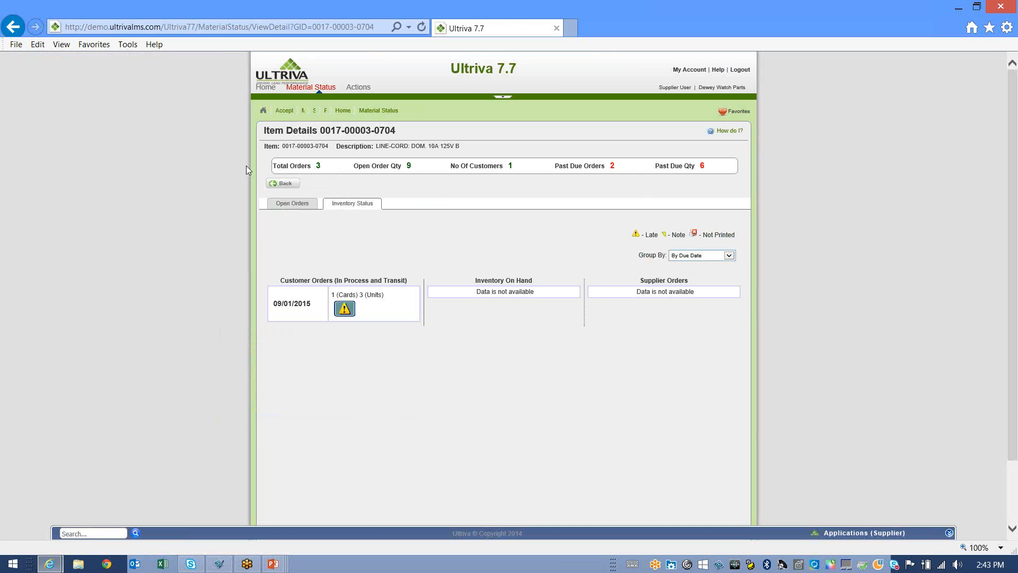
pyautogui.click(271, 89)
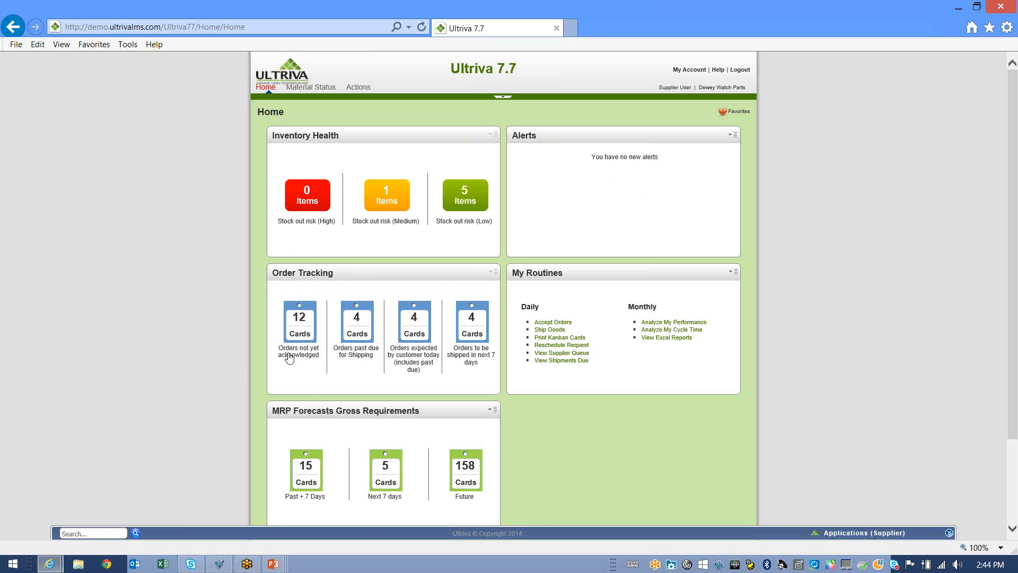
# Open the orders not yet acknowledged and examine the Plant, Cards and Show filter choices, leaving them at their defaults.
pyautogui.moveTo(301, 317)
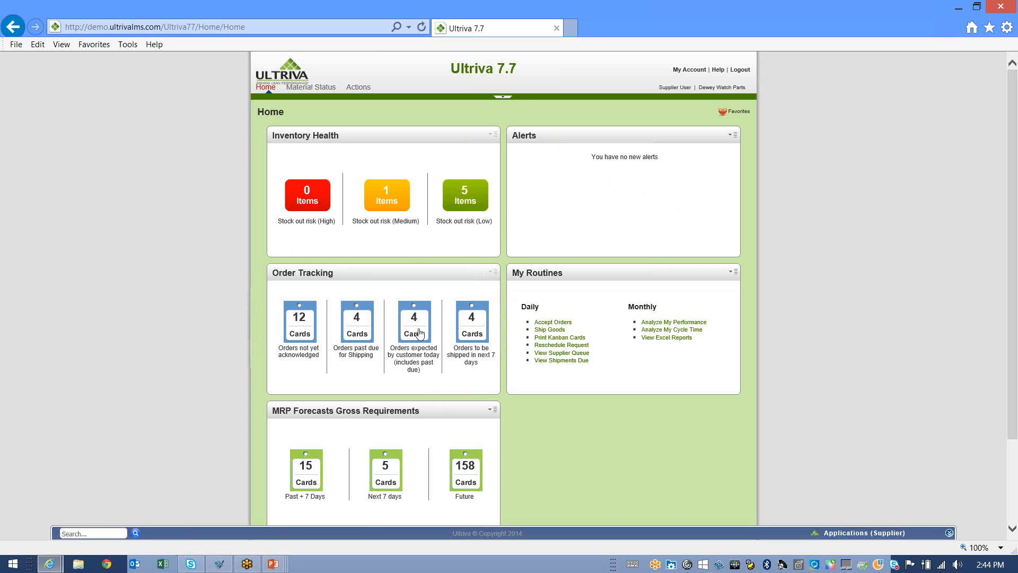
pyautogui.click(302, 318)
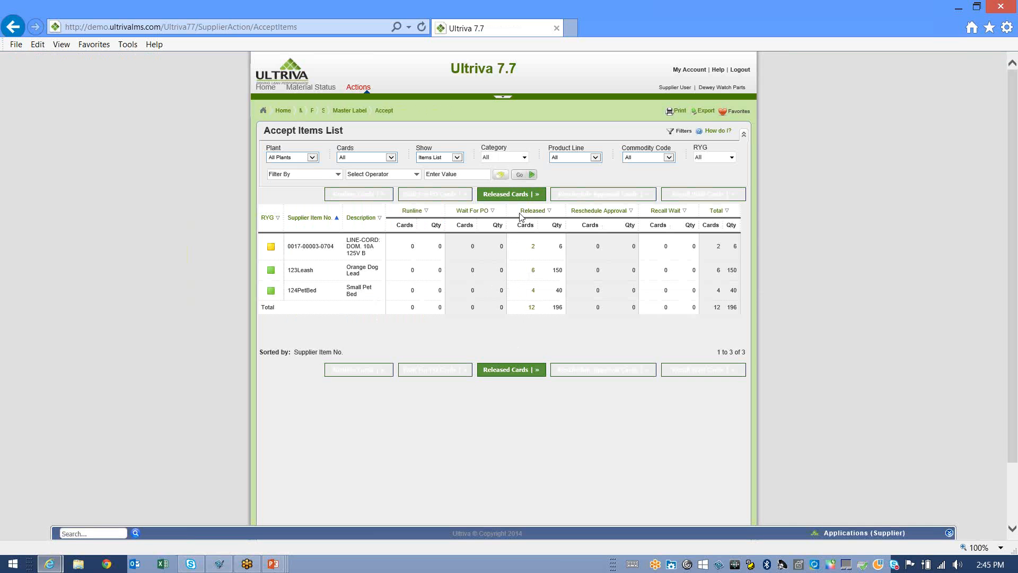
pyautogui.click(312, 158)
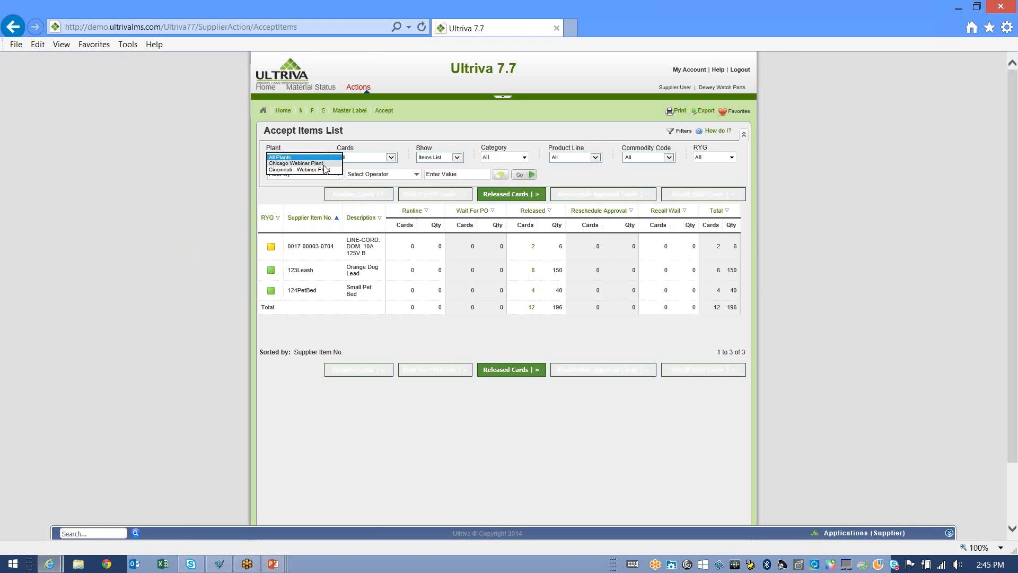
pyautogui.click(286, 157)
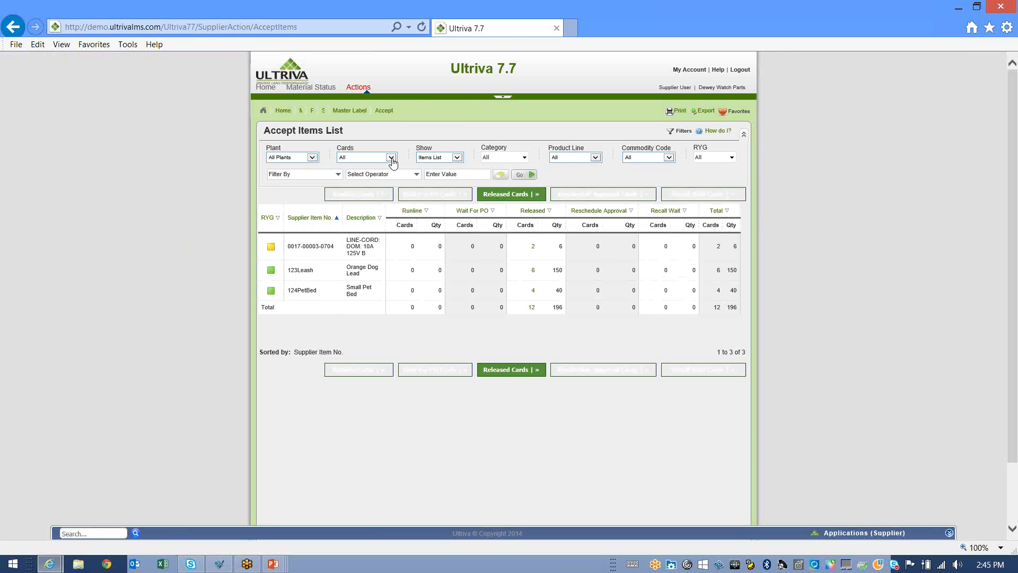
pyautogui.click(391, 158)
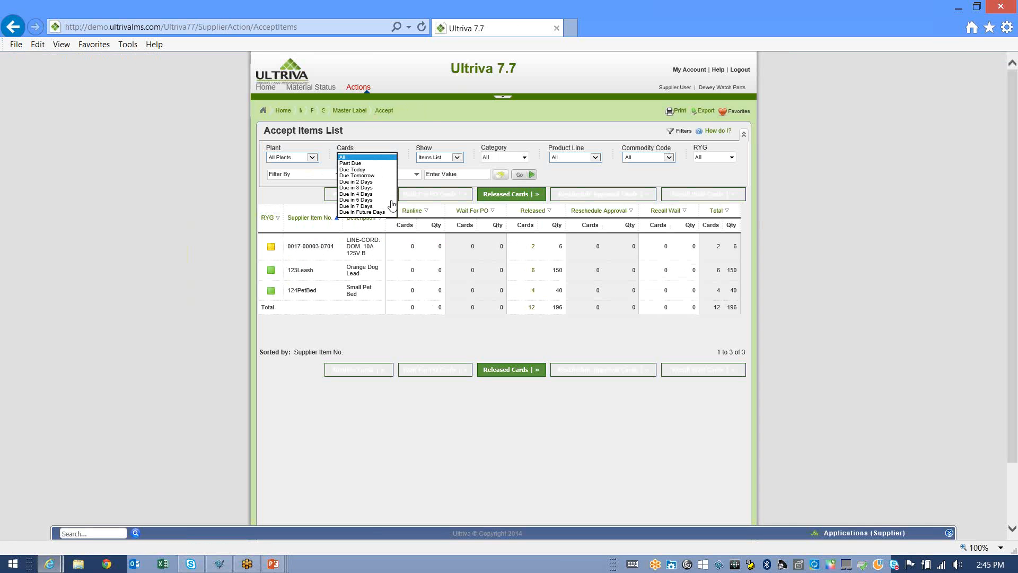
pyautogui.click(427, 117)
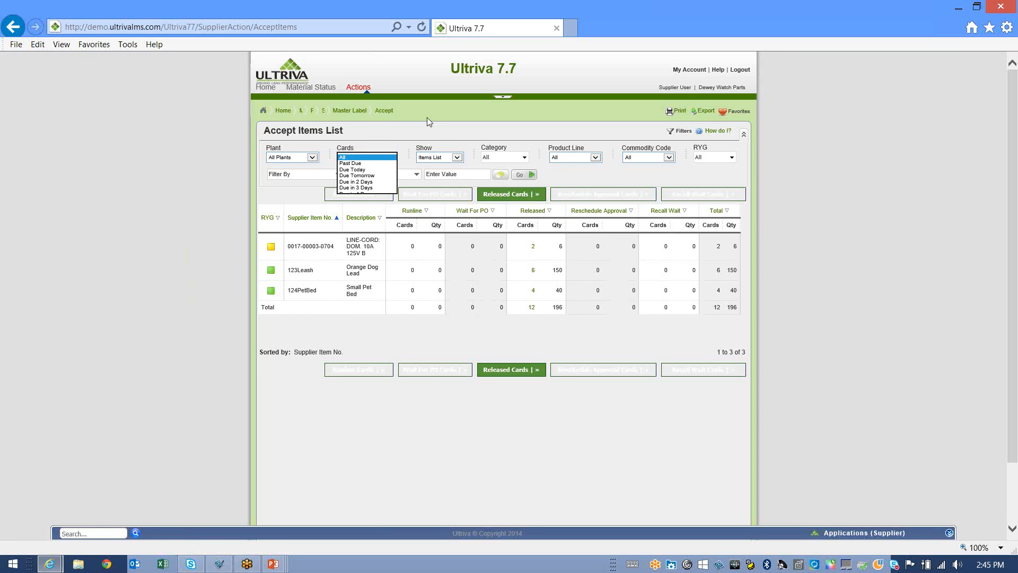
pyautogui.click(456, 158)
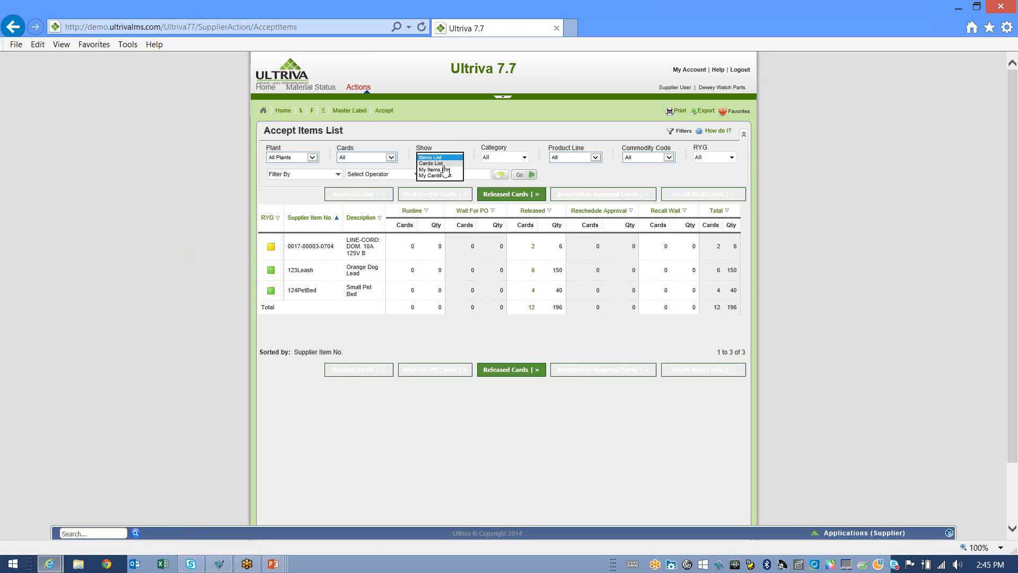
pyautogui.click(491, 103)
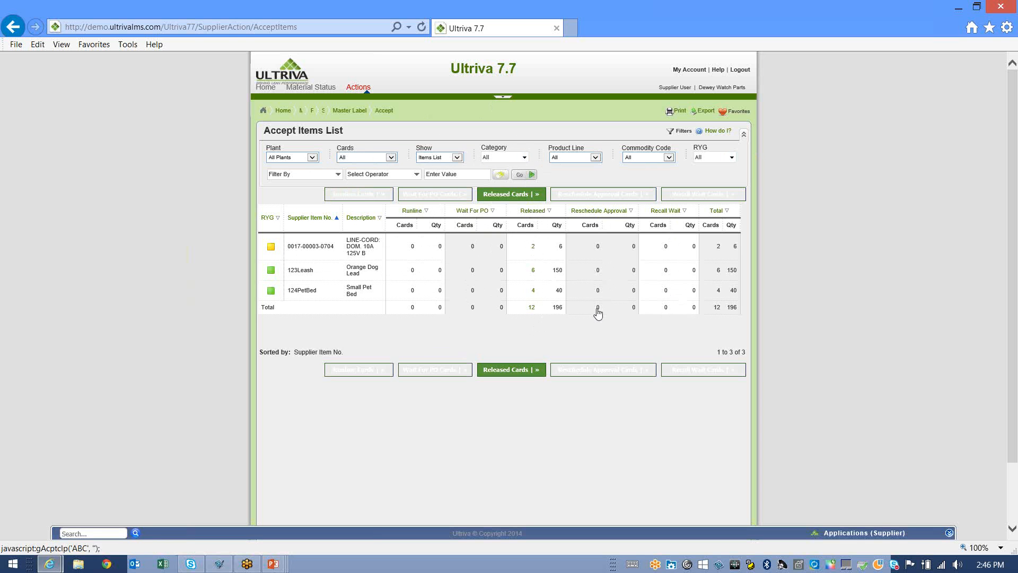
# Open the combined list of released cards for all items from the Total row.
pyautogui.click(532, 247)
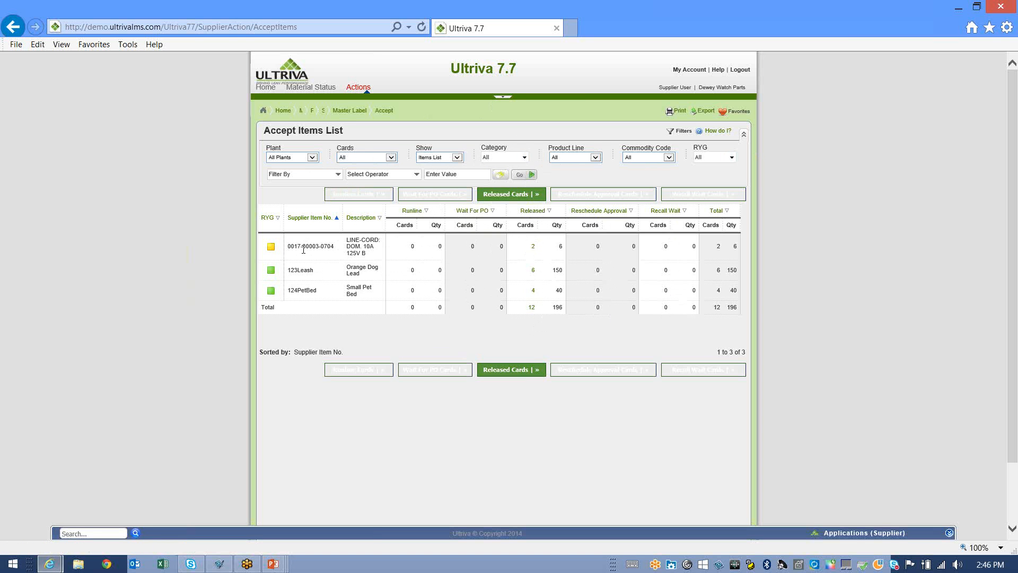
pyautogui.click(530, 247)
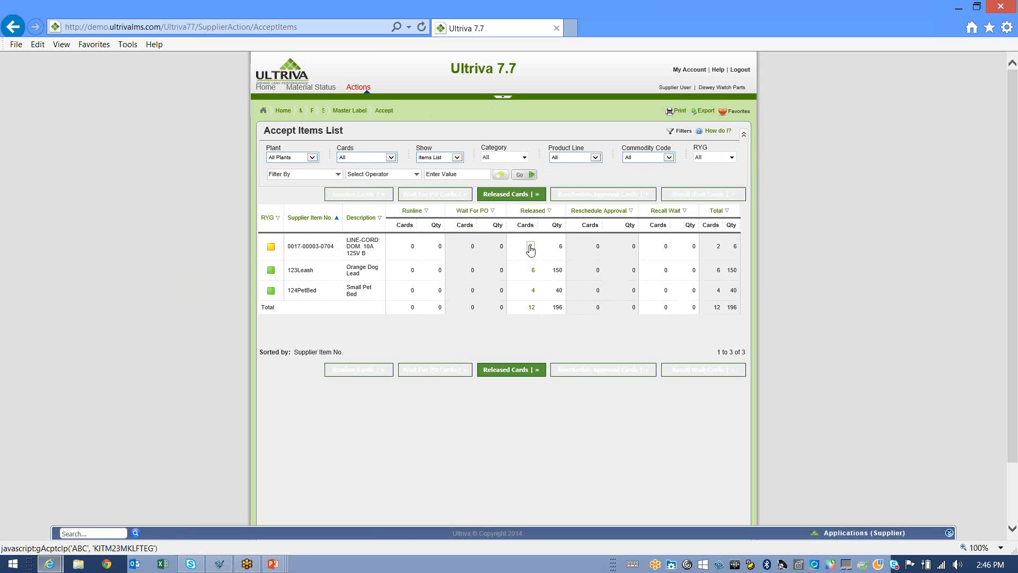
pyautogui.click(530, 272)
pyautogui.click(530, 302)
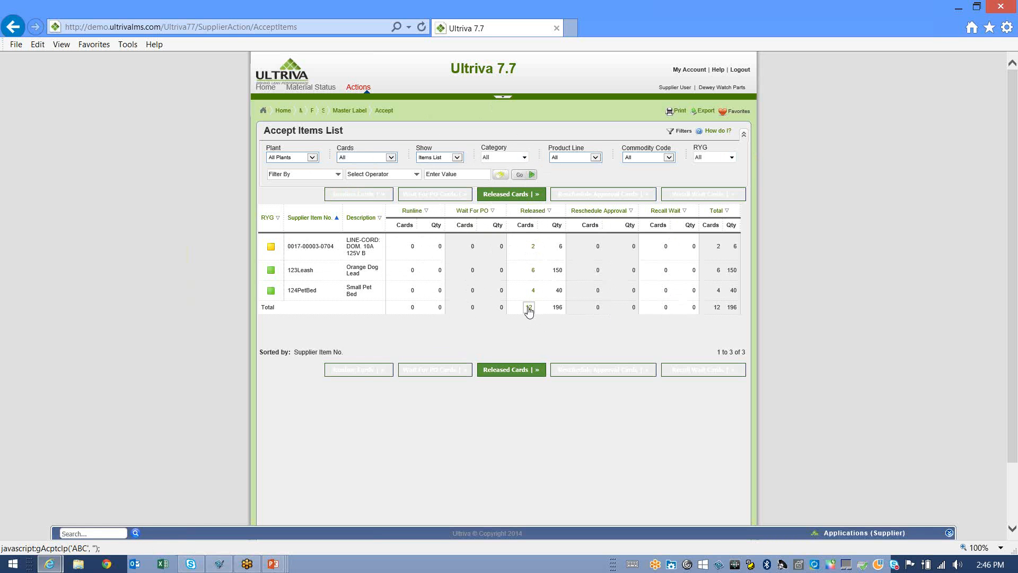
pyautogui.click(529, 309)
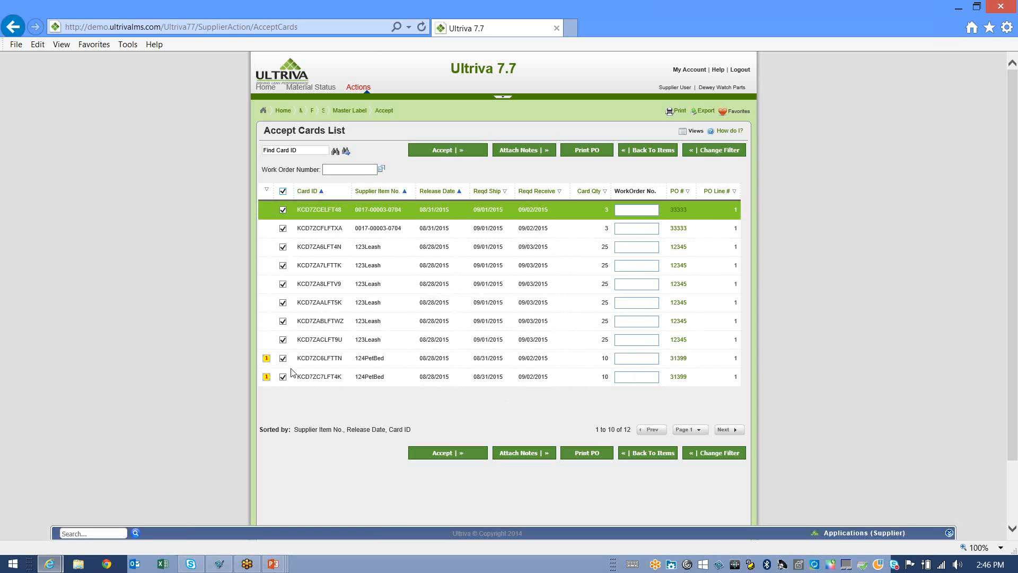
pyautogui.click(283, 210)
pyautogui.click(282, 228)
pyautogui.click(282, 248)
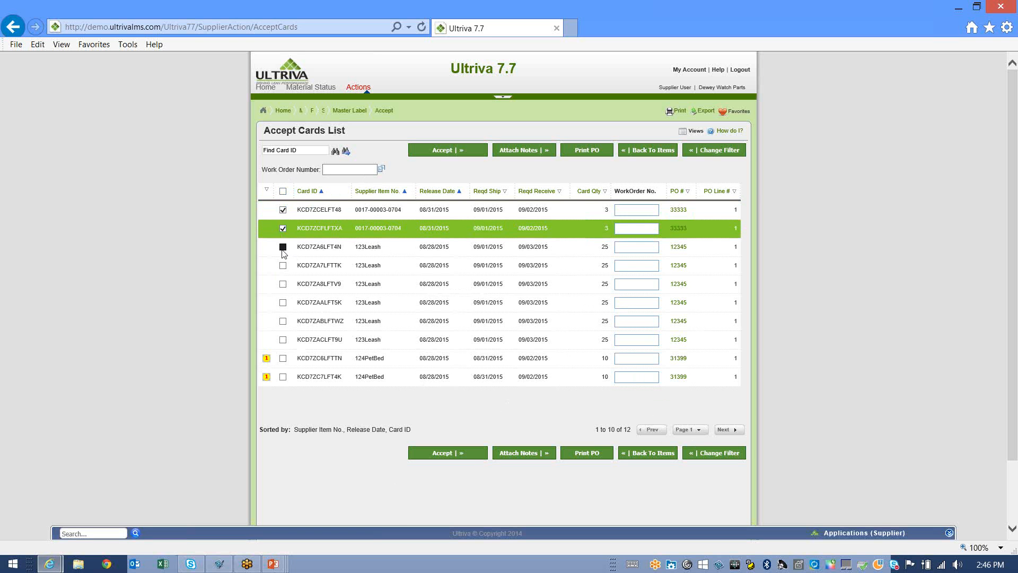
pyautogui.click(283, 266)
pyautogui.click(282, 285)
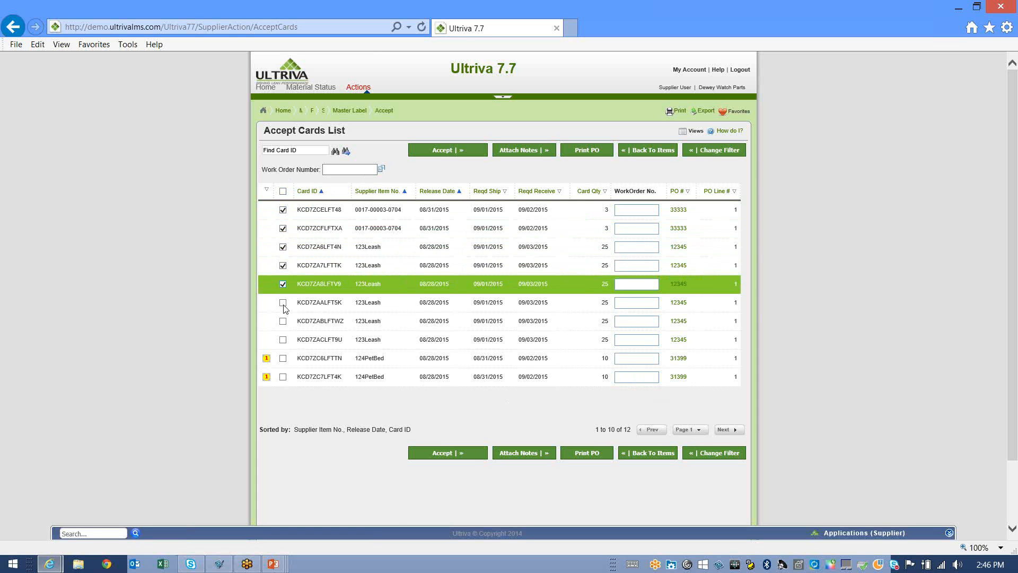
pyautogui.click(283, 303)
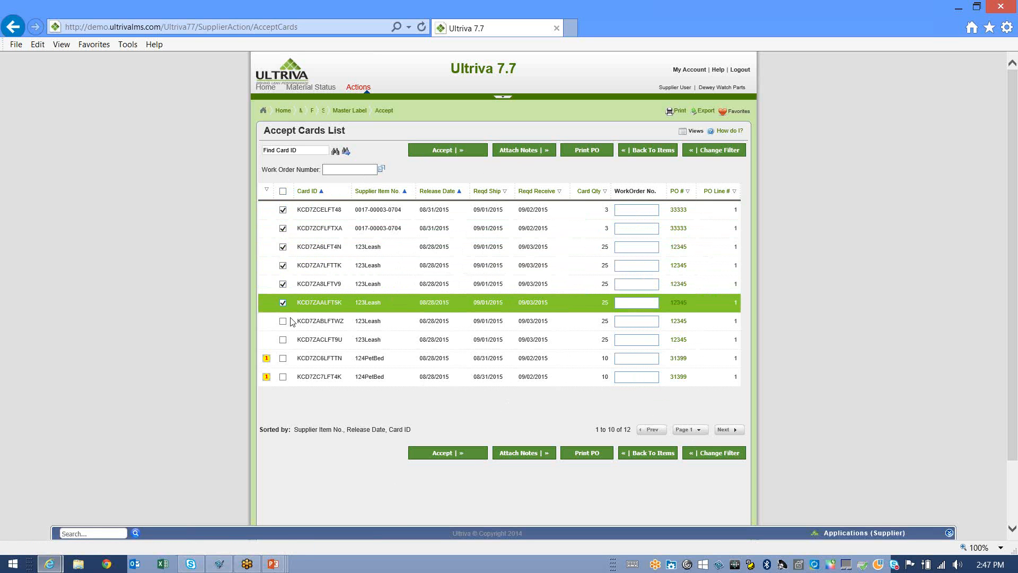
pyautogui.click(466, 154)
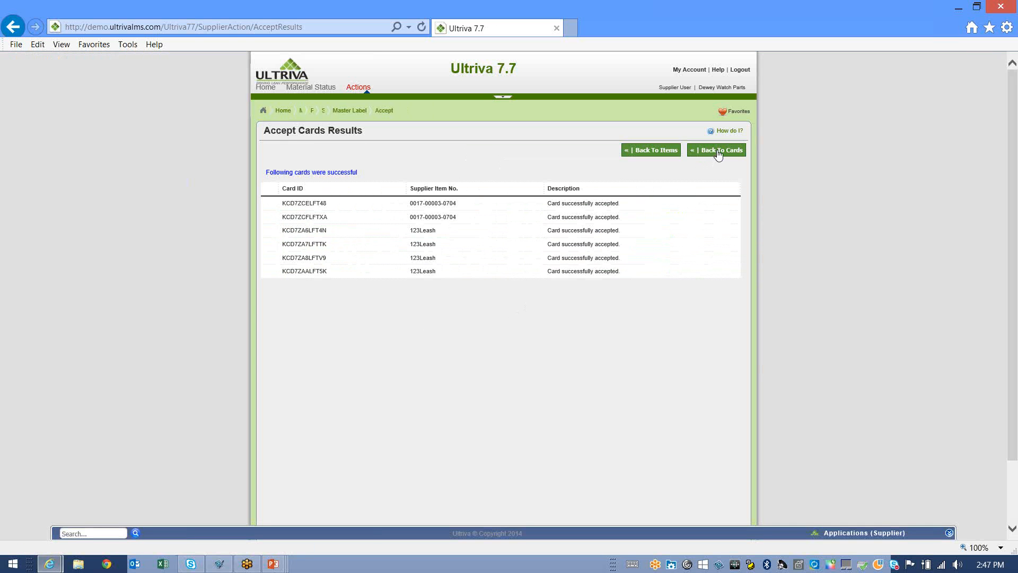
# Go back to the items list, review the remaining released cards, and return to the filter view.
pyautogui.click(653, 151)
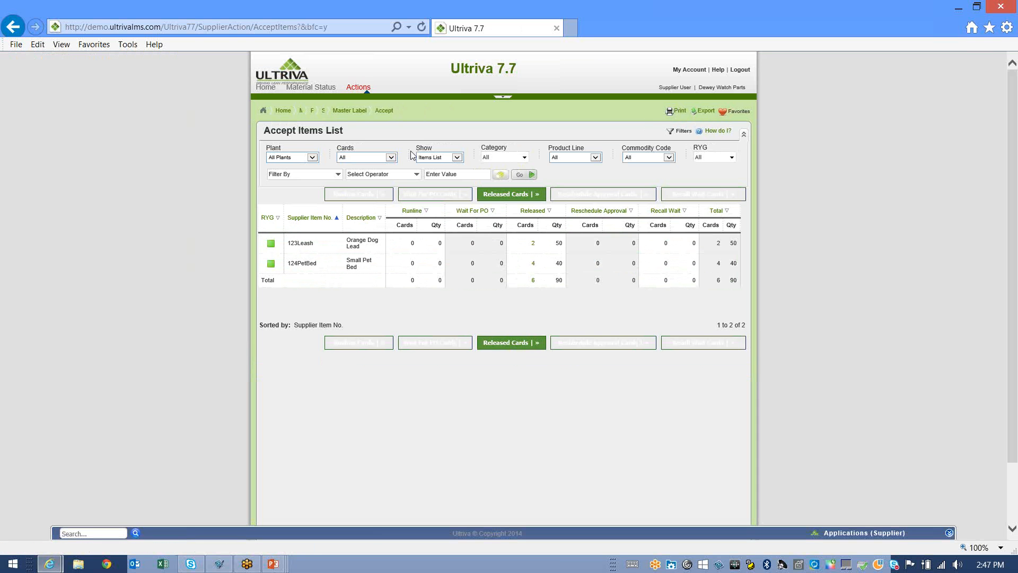
pyautogui.click(531, 281)
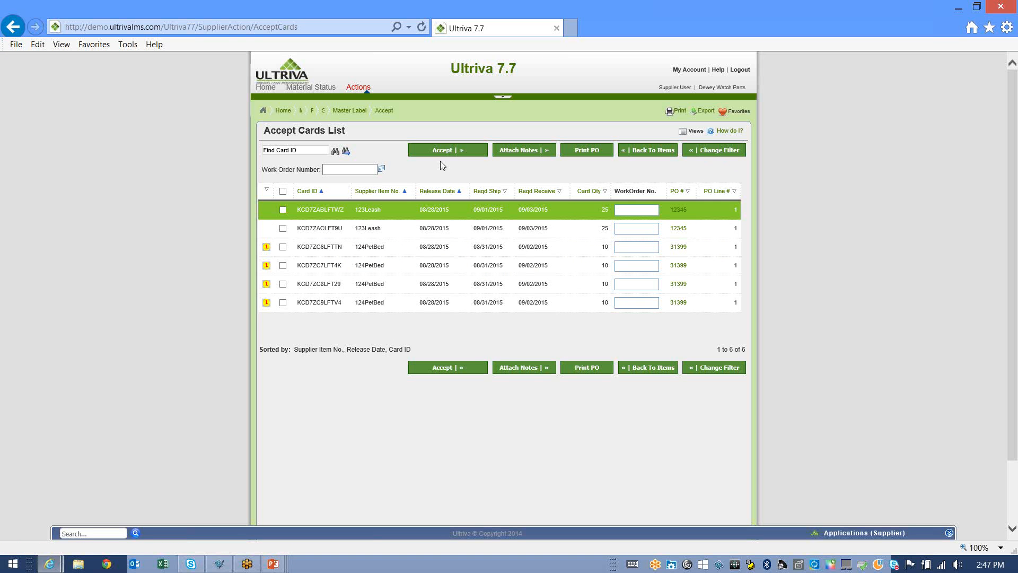
pyautogui.click(712, 152)
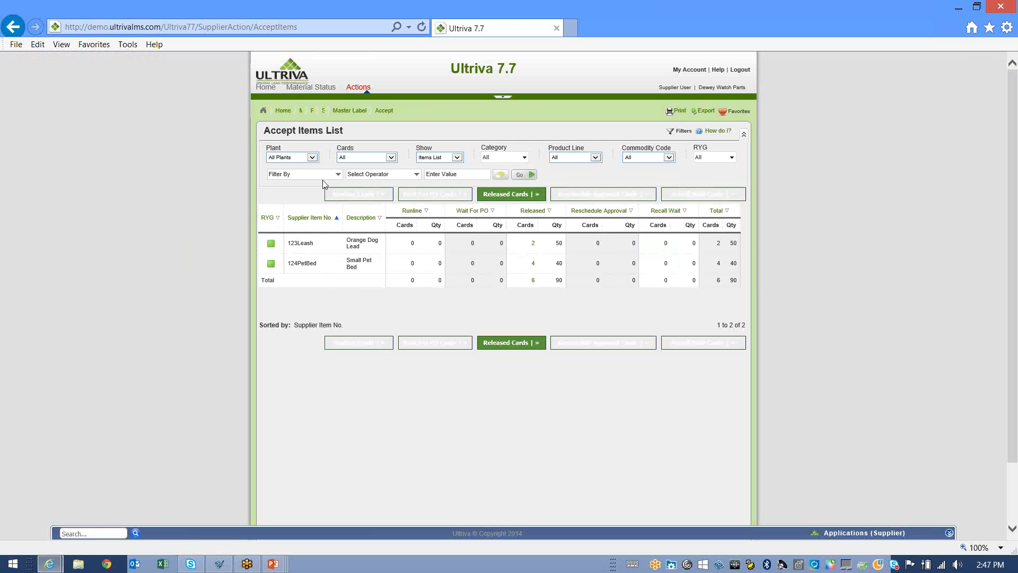
pyautogui.scroll(-2, 325, 184)
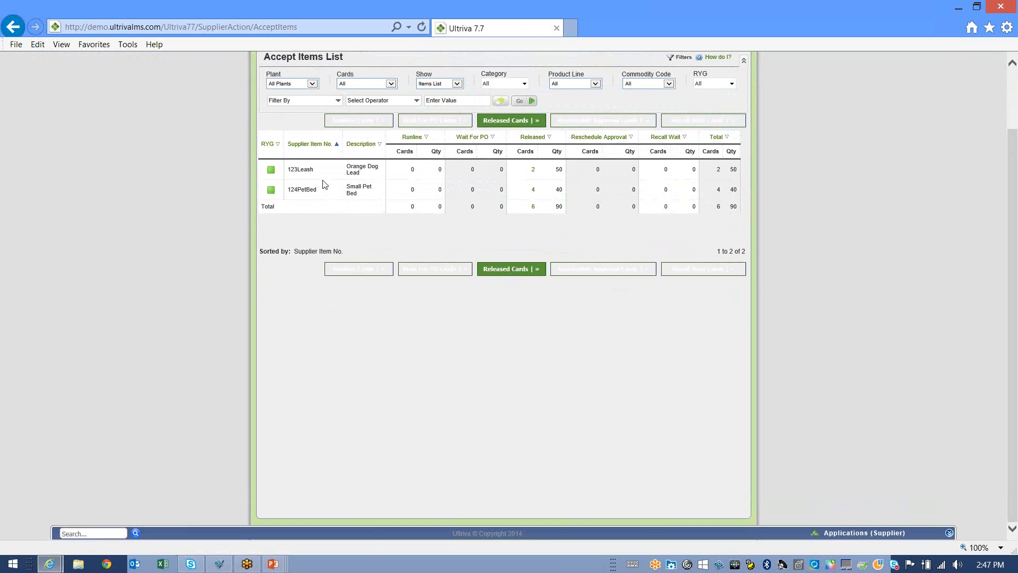
pyautogui.scroll(2, 505, 147)
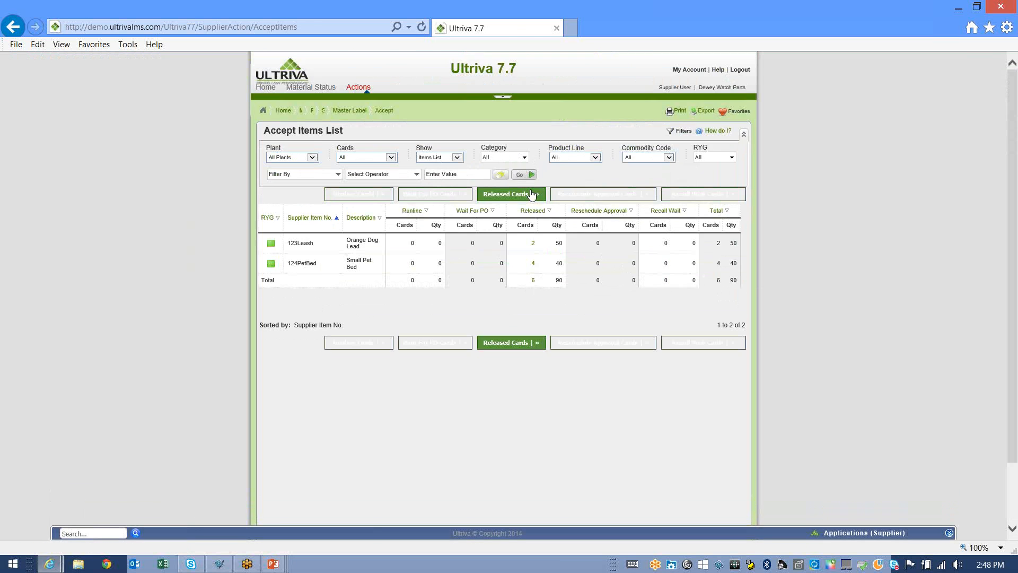
# Filter the items list by PO # with the Equal To operator and the 124PetBed purchase order number.
pyautogui.click(338, 174)
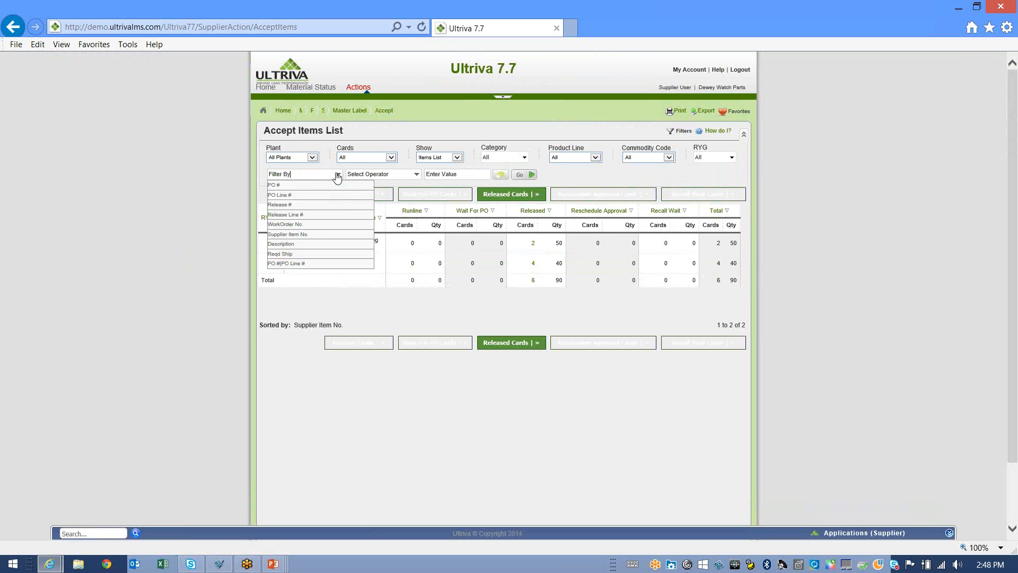
pyautogui.click(301, 187)
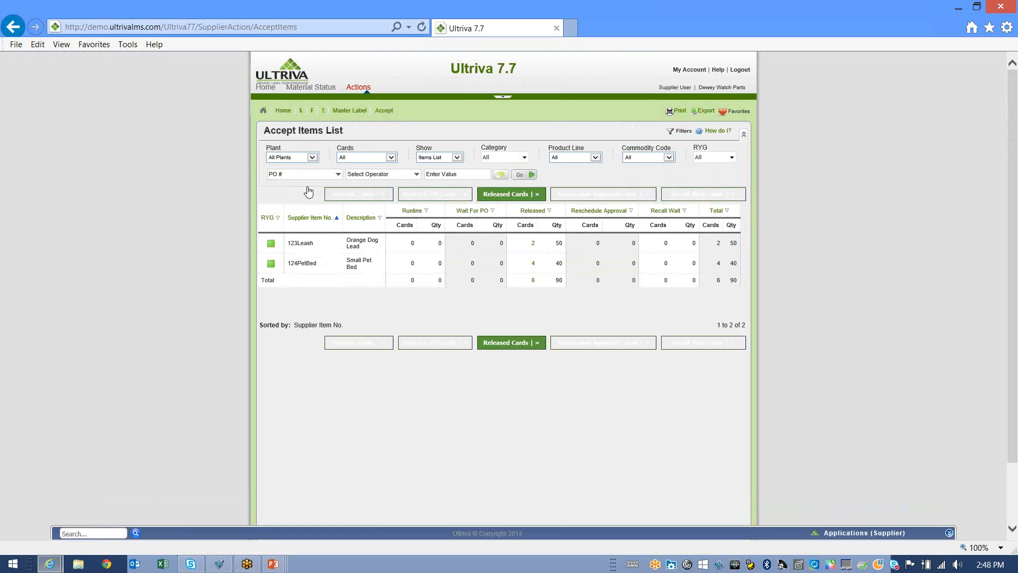
pyautogui.click(365, 177)
pyautogui.click(362, 185)
pyautogui.click(462, 177)
pyautogui.press('BackSpace')
pyautogui.press('BackSpace')
pyautogui.write('3139')
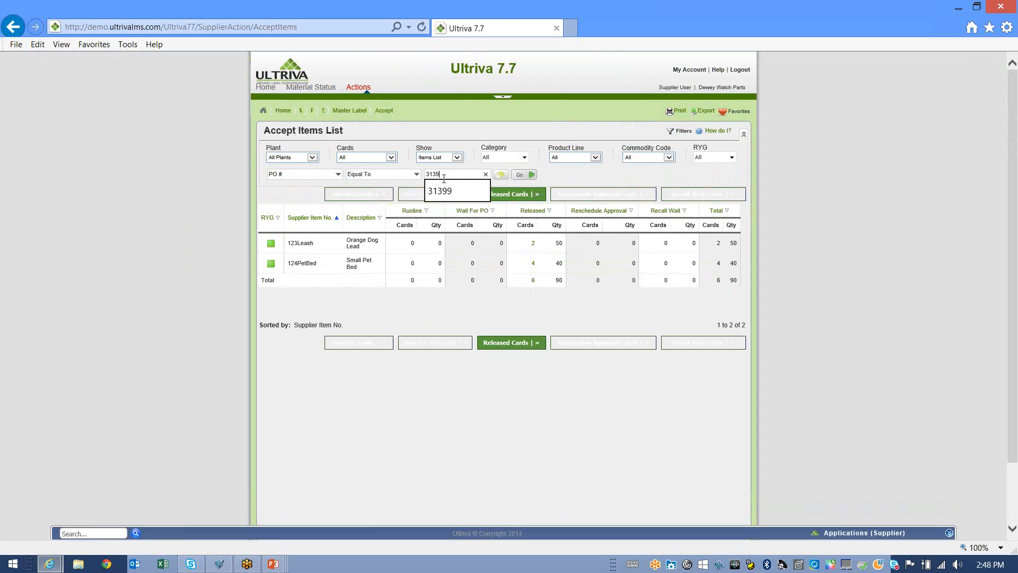
pyautogui.write('99')
pyautogui.click(521, 175)
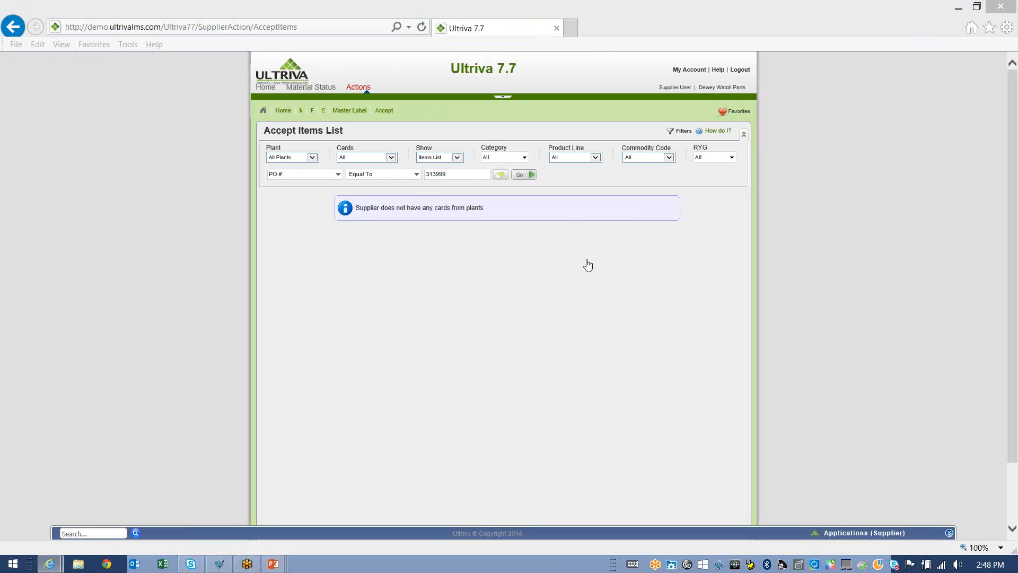
pyautogui.click(465, 175)
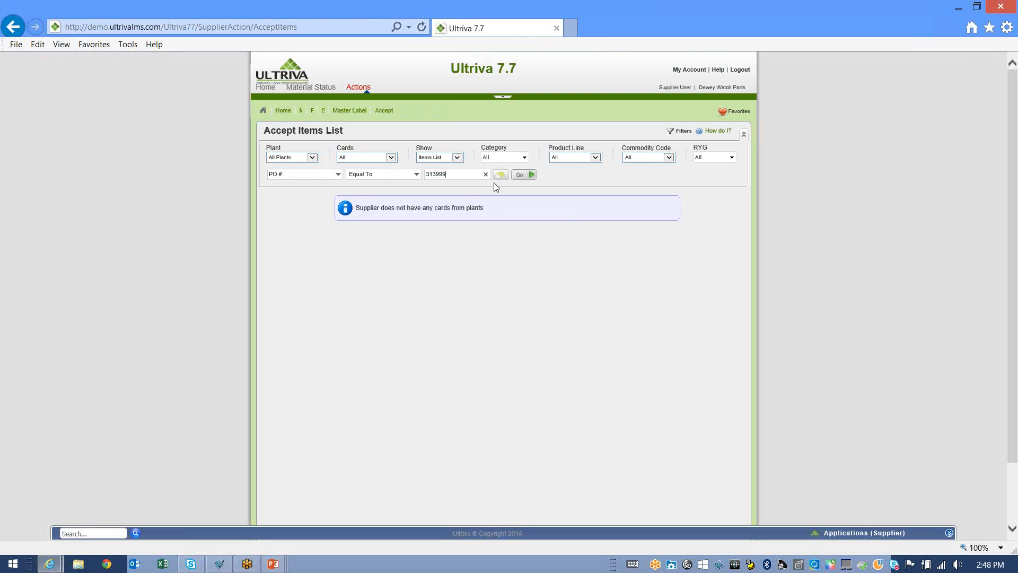
pyautogui.press('BackSpace')
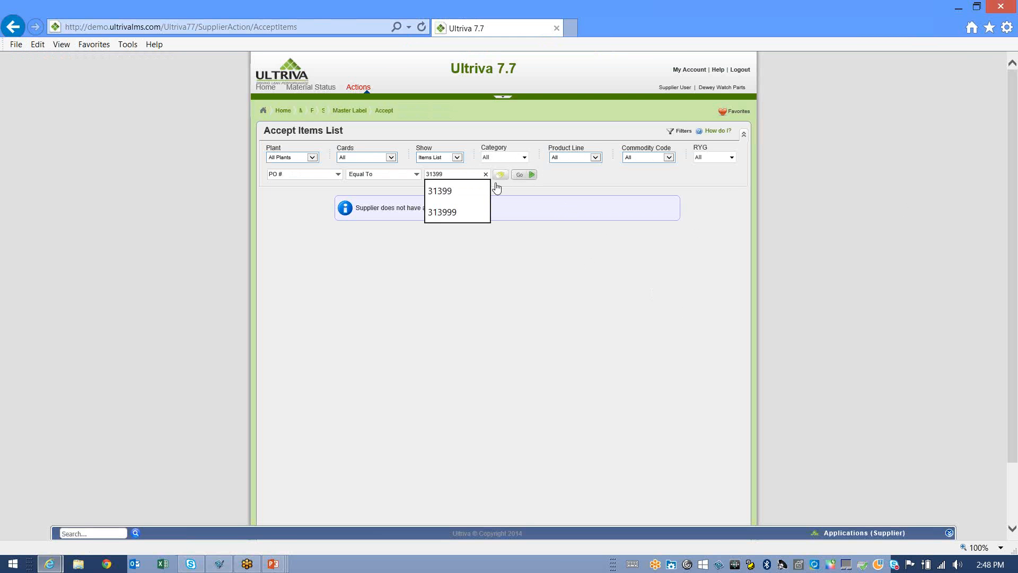
pyautogui.click(525, 176)
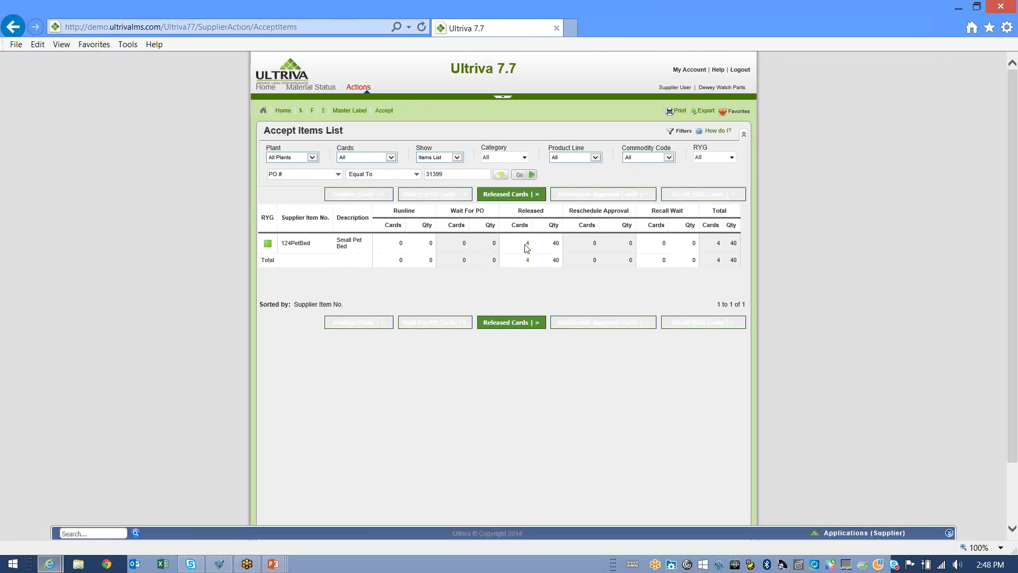
# Open the filtered 124PetBed released cards, select all of them and accept them.
pyautogui.click(527, 243)
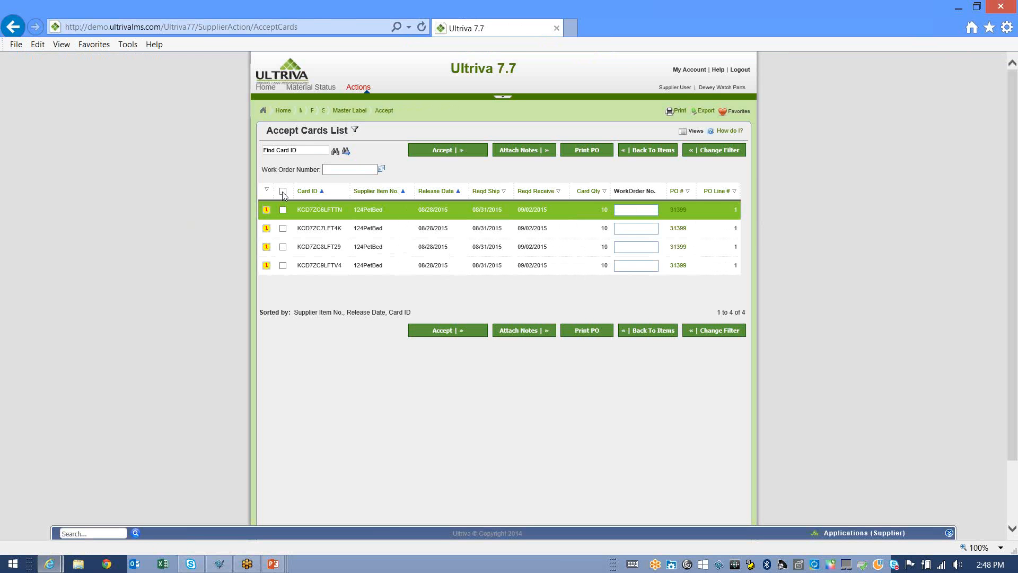
pyautogui.click(283, 191)
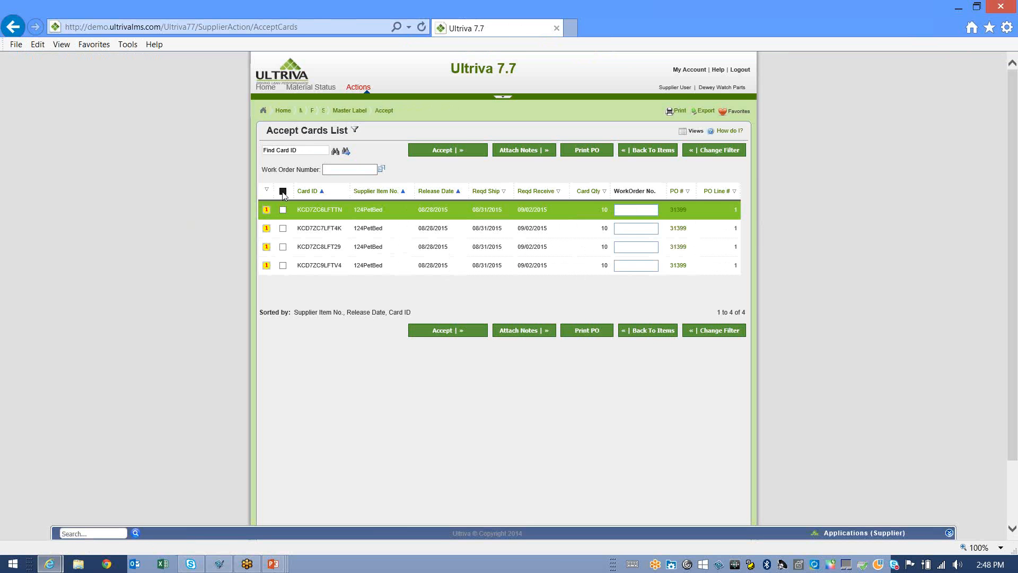
pyautogui.click(457, 151)
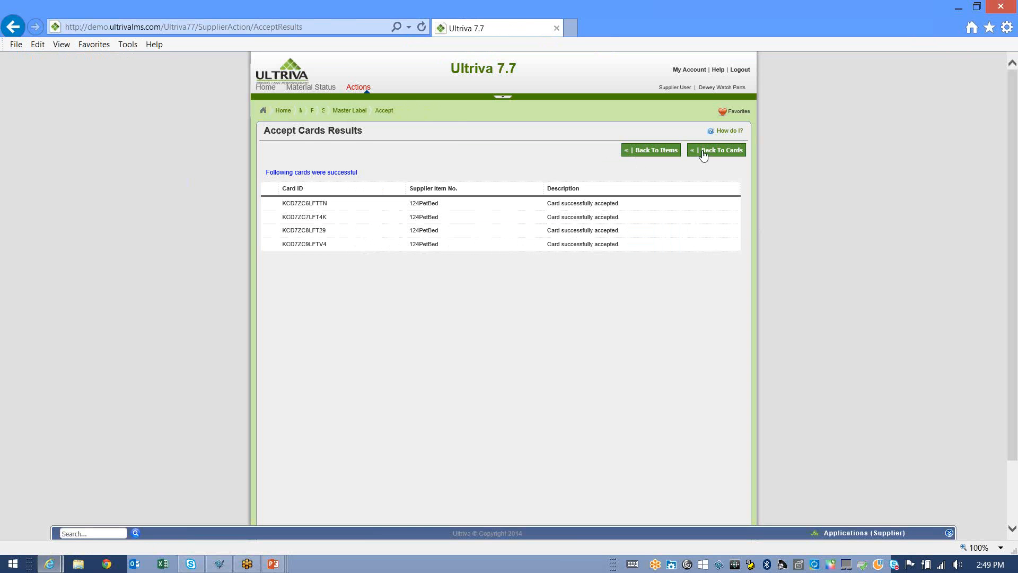
# Return to the accept items list and clear the PO # filter to bring back the remaining released items.
pyautogui.click(667, 151)
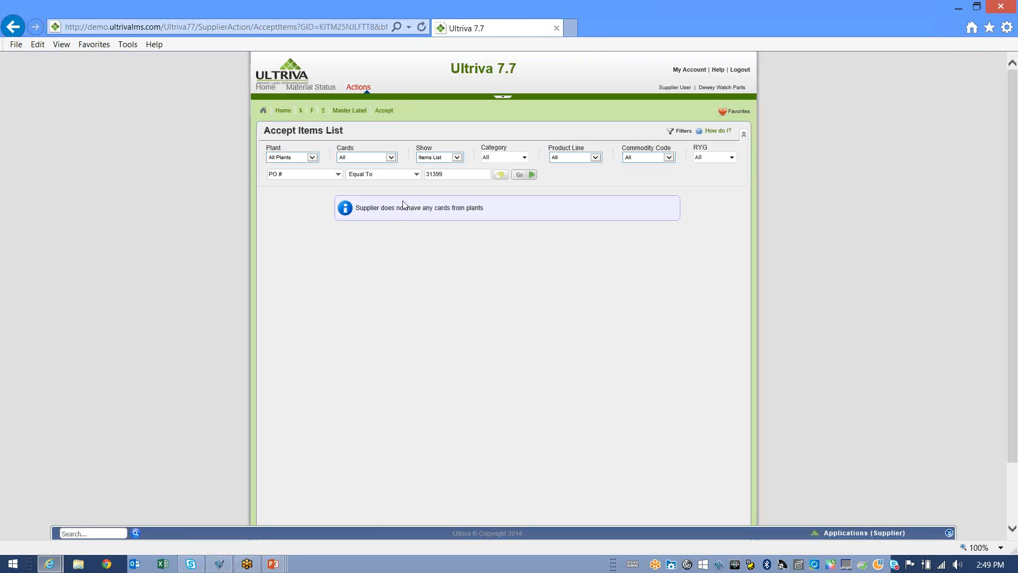
pyautogui.click(500, 178)
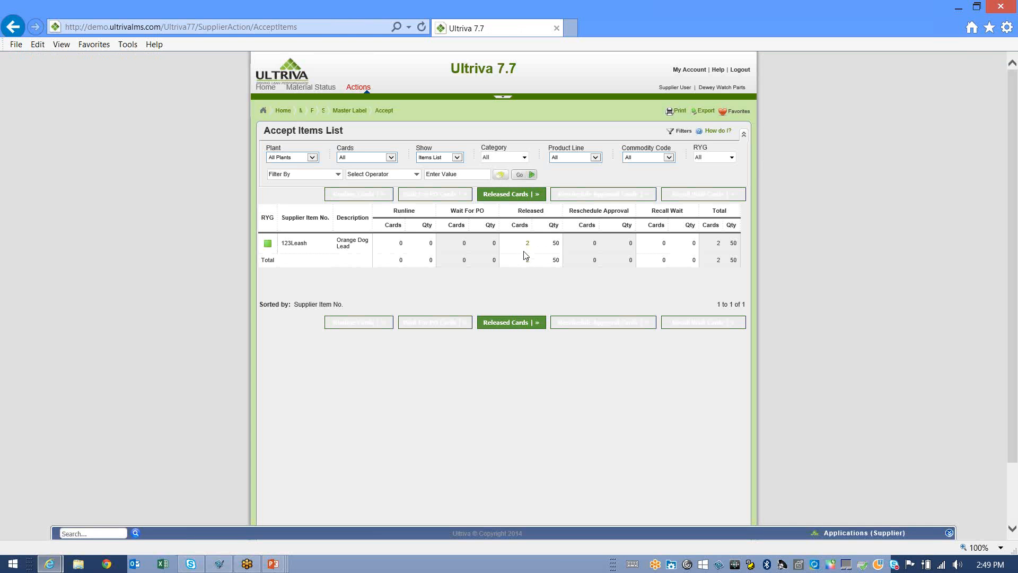
# Go back to the home dashboard, then open the Reschedule Request items list from the supplier actions.
pyautogui.click(264, 89)
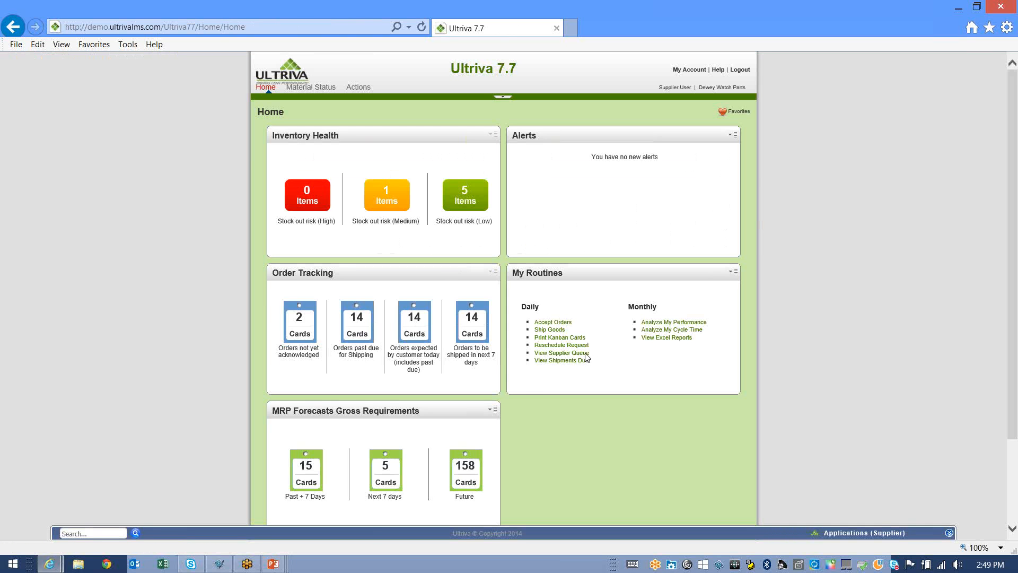
pyautogui.click(359, 88)
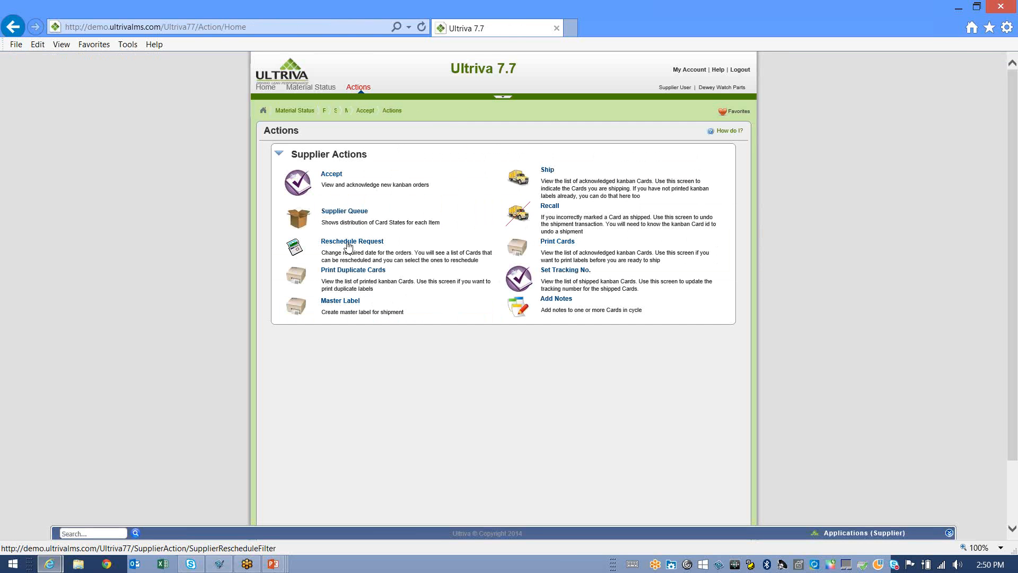
pyautogui.click(349, 243)
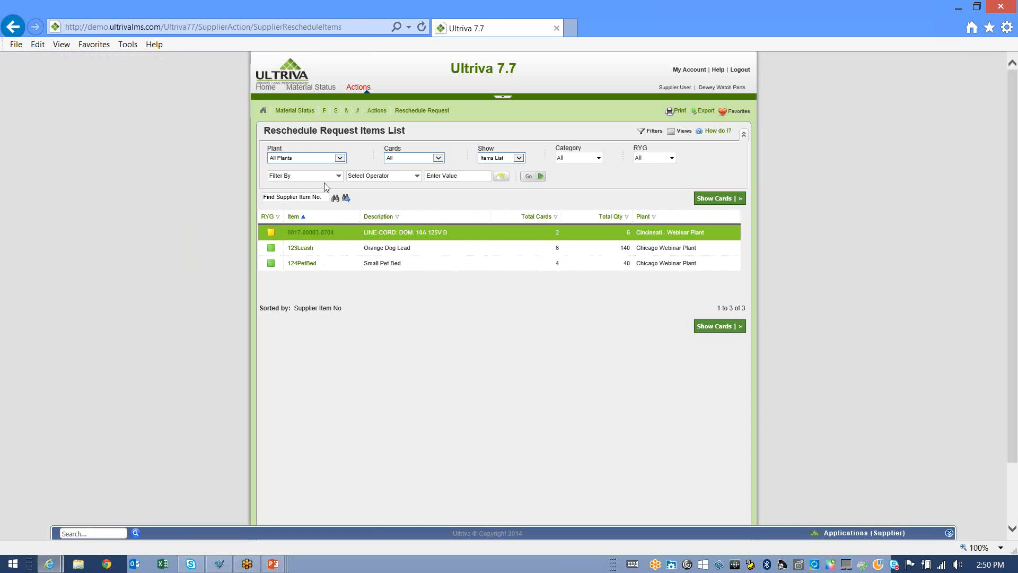
# Examine the Plant and Cards filter choices on the Reschedule Request items list without changing them.
pyautogui.click(338, 158)
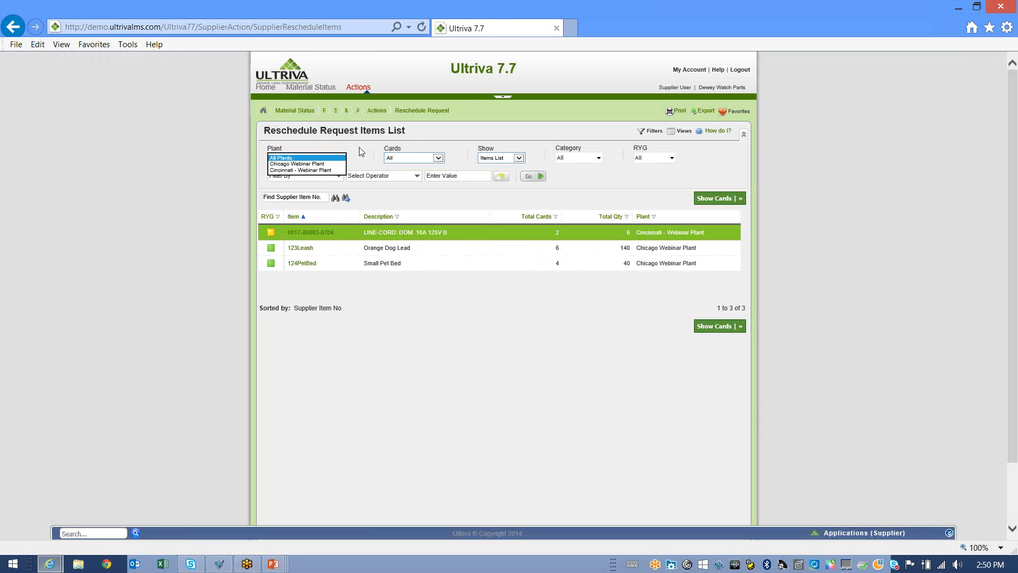
pyautogui.click(359, 148)
pyautogui.click(439, 158)
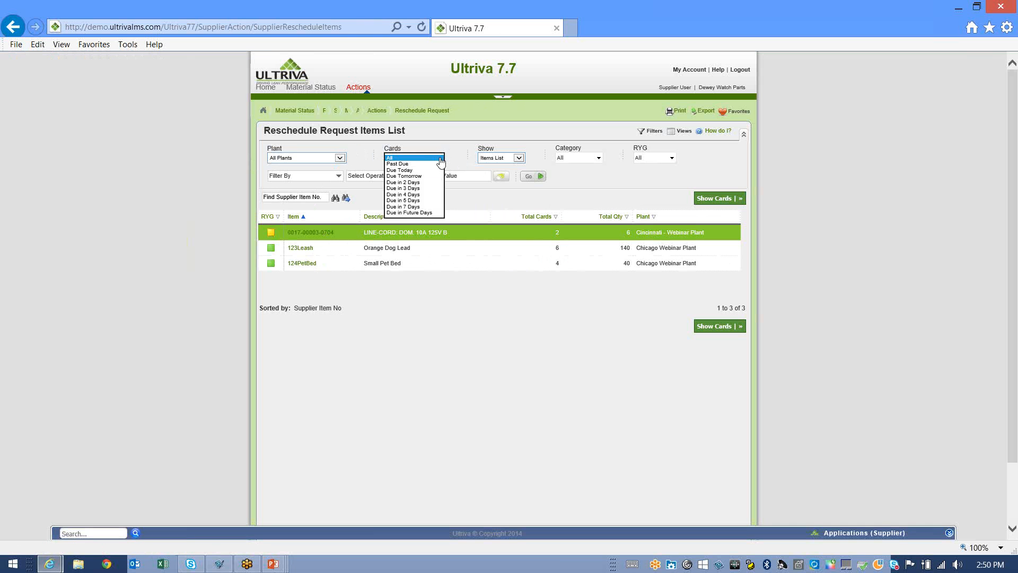
pyautogui.click(462, 155)
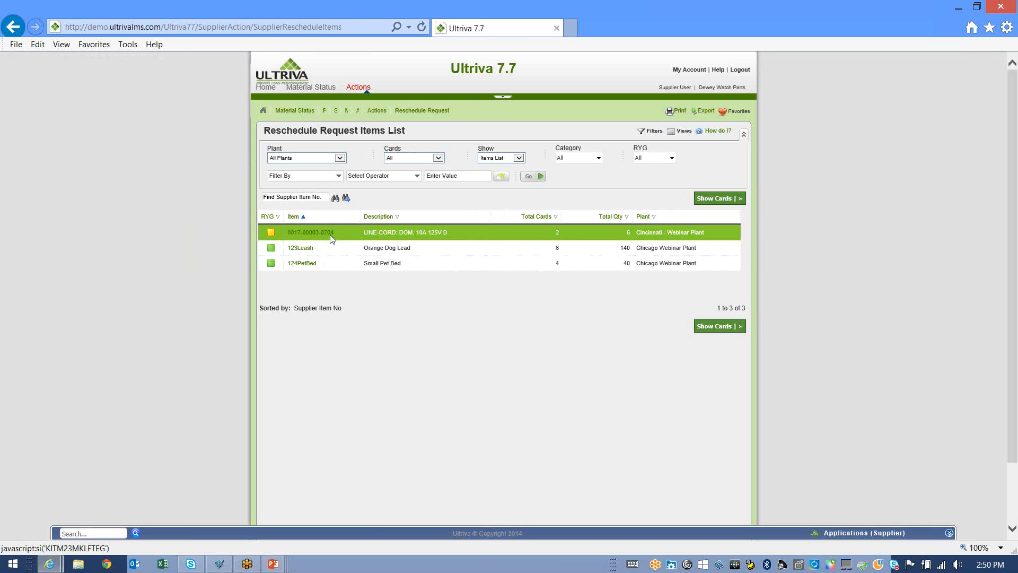
pyautogui.click(339, 157)
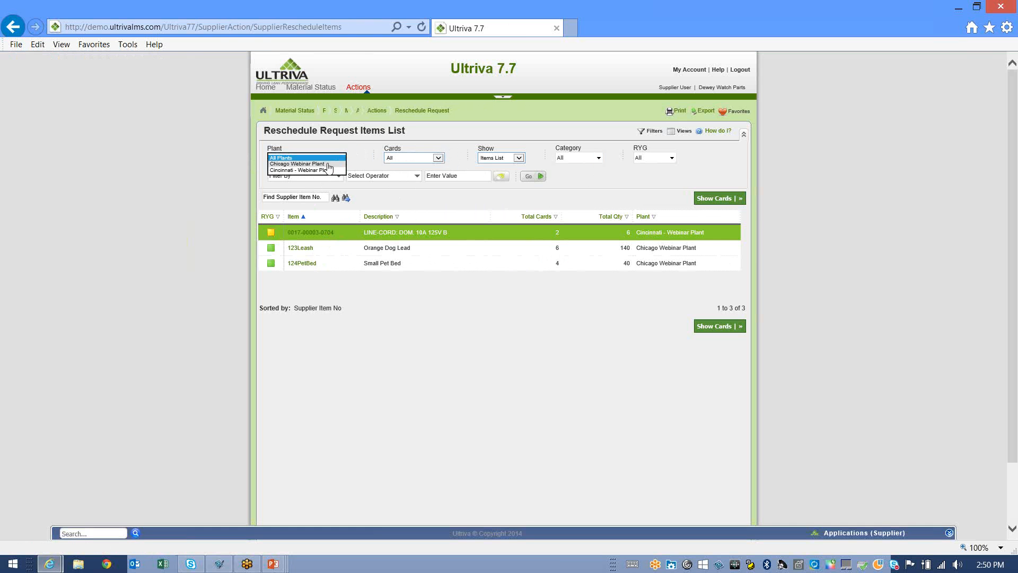
pyautogui.click(343, 148)
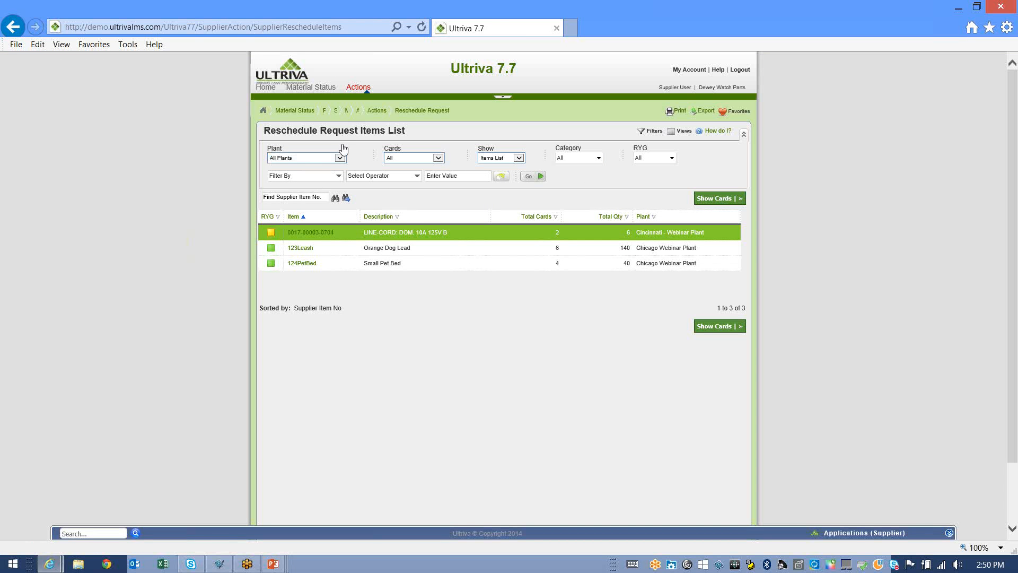
pyautogui.click(438, 158)
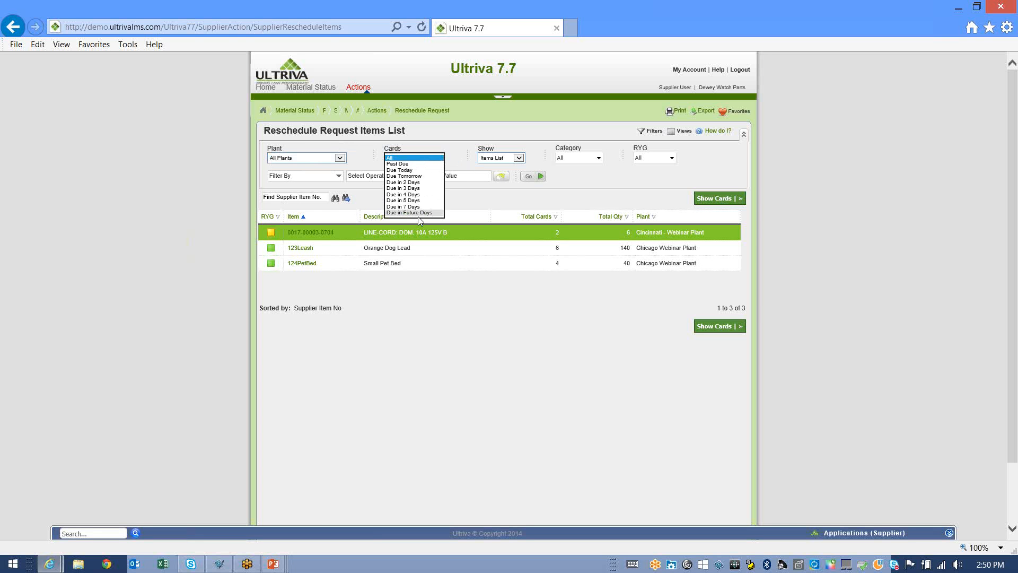
pyautogui.click(443, 128)
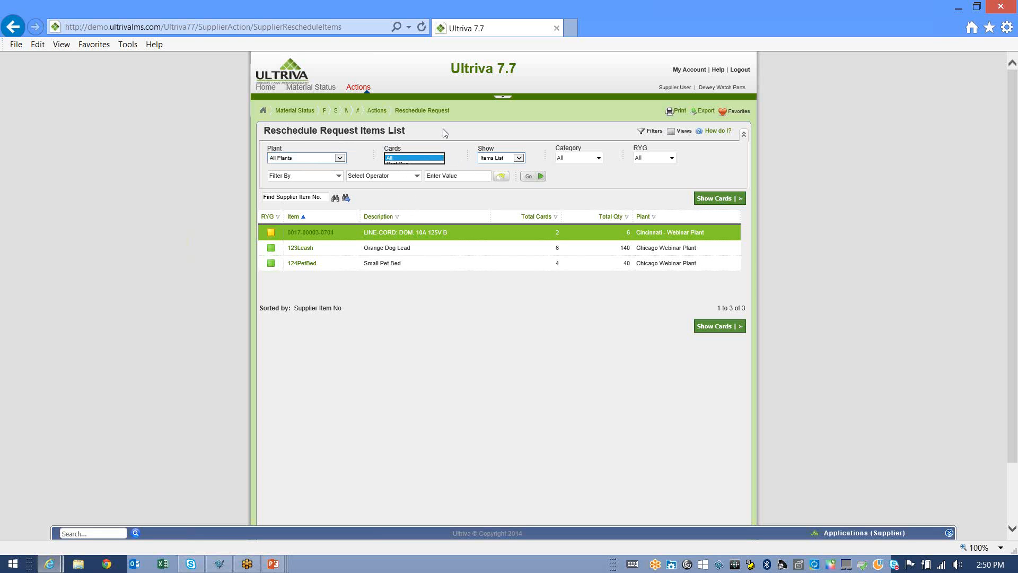
# Set the Show filter to Cards List and examine the Category, RYG and Filter By options.
pyautogui.click(518, 159)
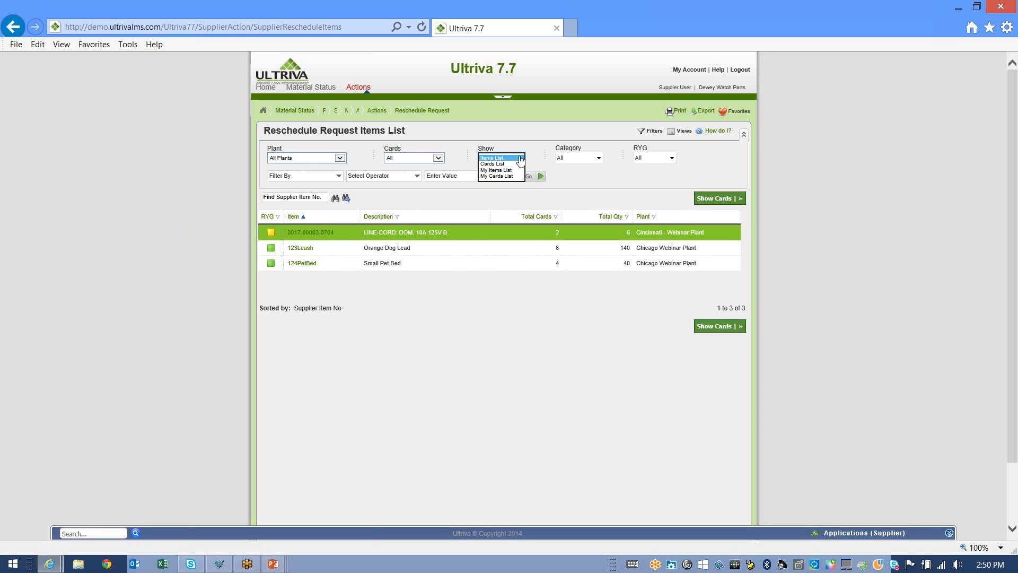
pyautogui.click(503, 164)
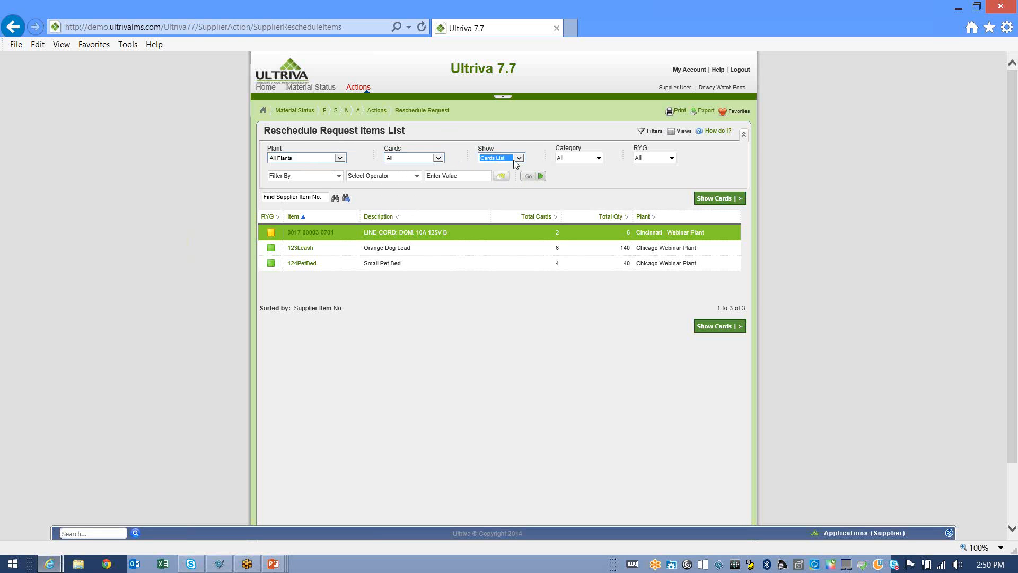
pyautogui.click(598, 159)
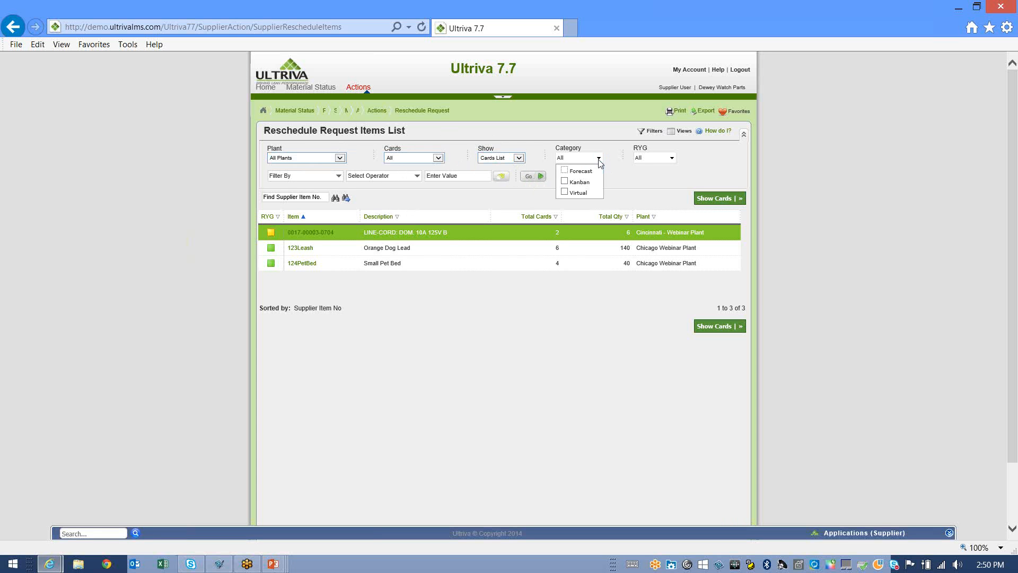
pyautogui.click(672, 158)
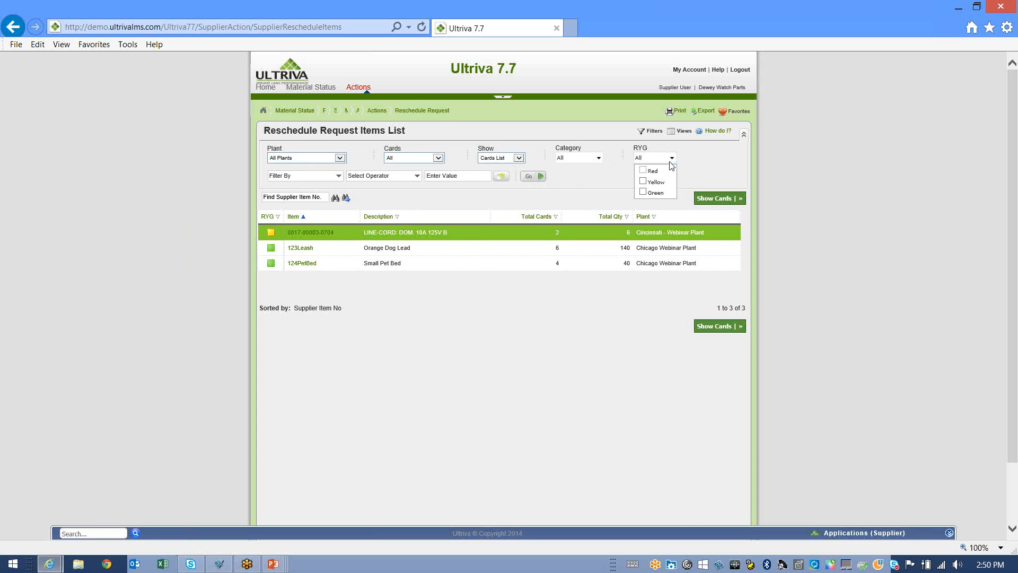
pyautogui.click(670, 161)
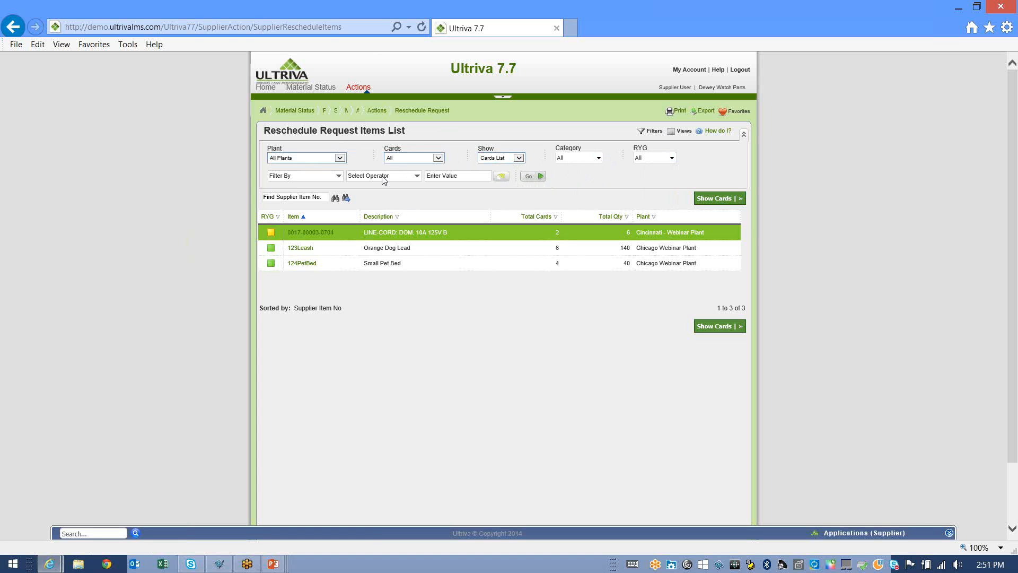
pyautogui.click(338, 177)
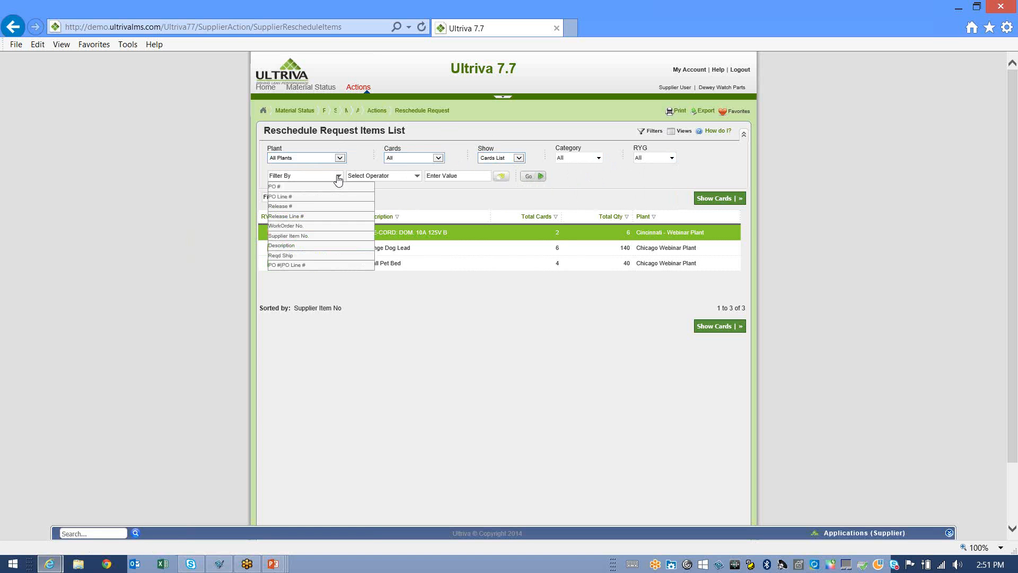
pyautogui.click(338, 177)
pyautogui.click(338, 177)
pyautogui.click(480, 198)
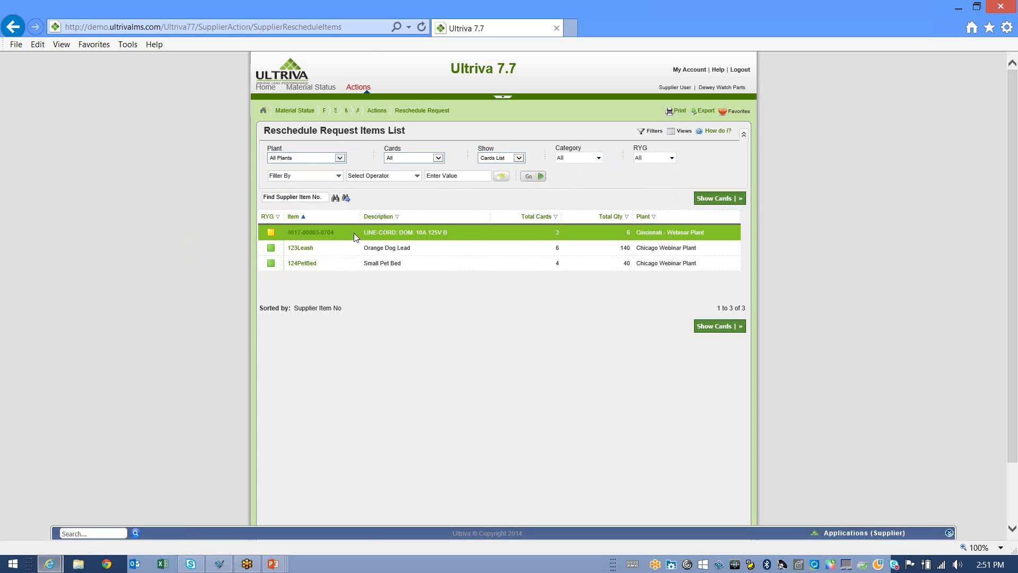
pyautogui.click(334, 233)
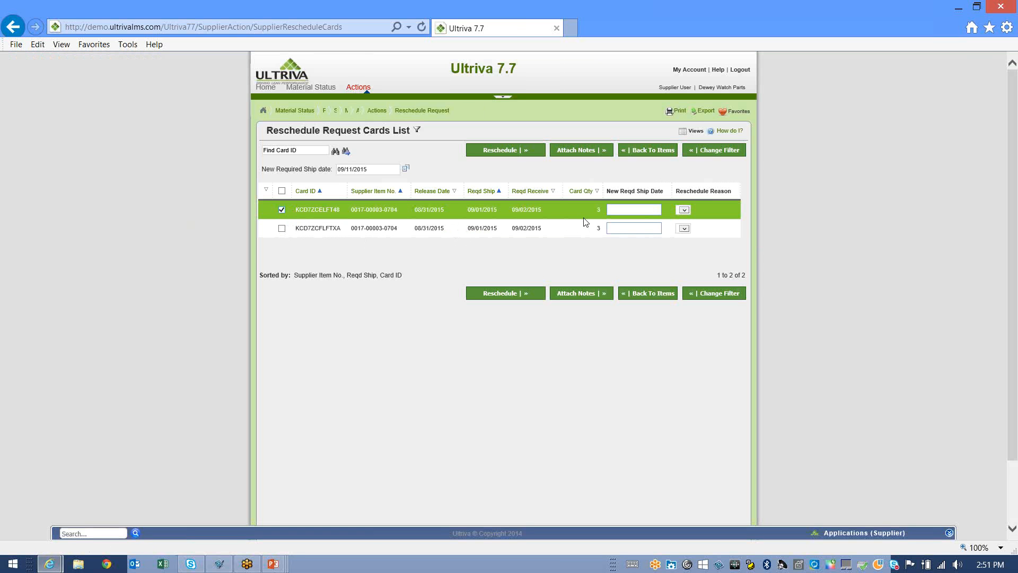
pyautogui.click(645, 209)
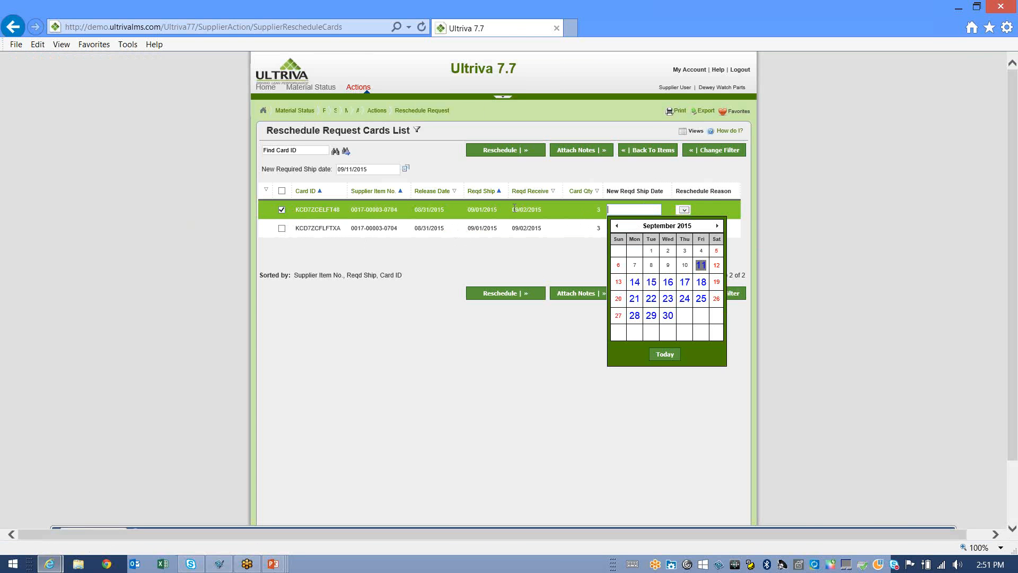
pyautogui.click(652, 283)
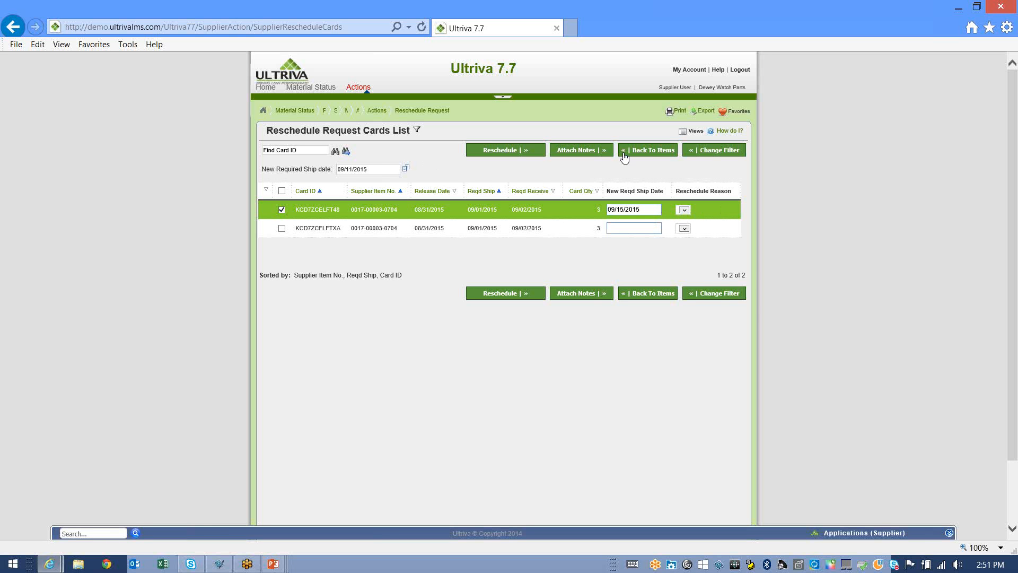
# Write a note for the selected card reading "Material will arrive on Sept 14 and will ship the next day".
pyautogui.click(576, 151)
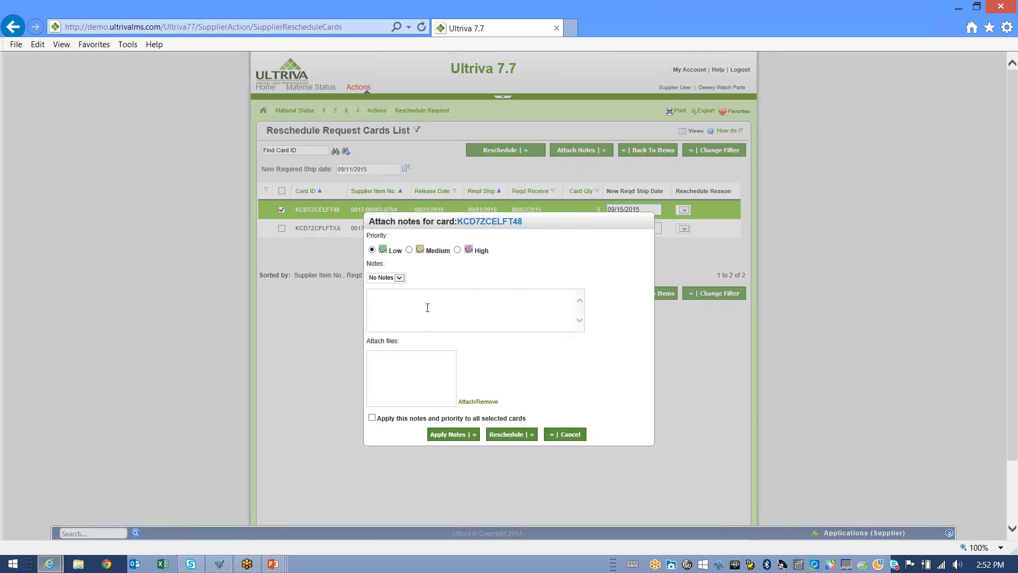
pyautogui.write('Material willa')
pyautogui.press('BackSpace')
pyautogui.write('arrie')
pyautogui.press('BackSpace')
pyautogui.press('BackSpace')
pyautogui.write('ve on Sept ')
pyautogui.write('14 and ')
pyautogui.write('c')
pyautogui.press('BackSpace')
pyautogui.write('will ship the next day')
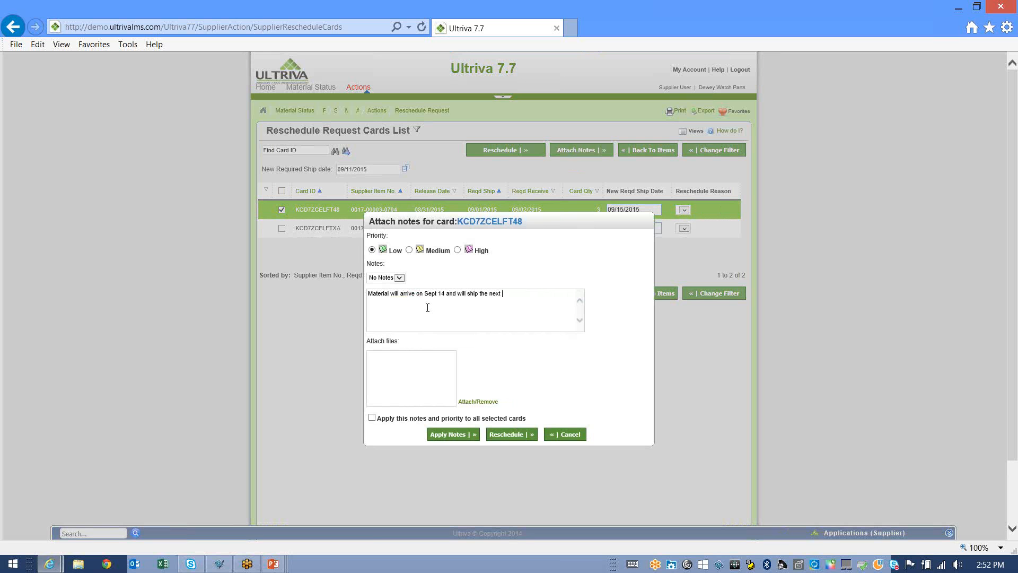
# Apply the note and priority to all selected cards and submit the reschedule request.
pyautogui.click(372, 418)
pyautogui.click(511, 434)
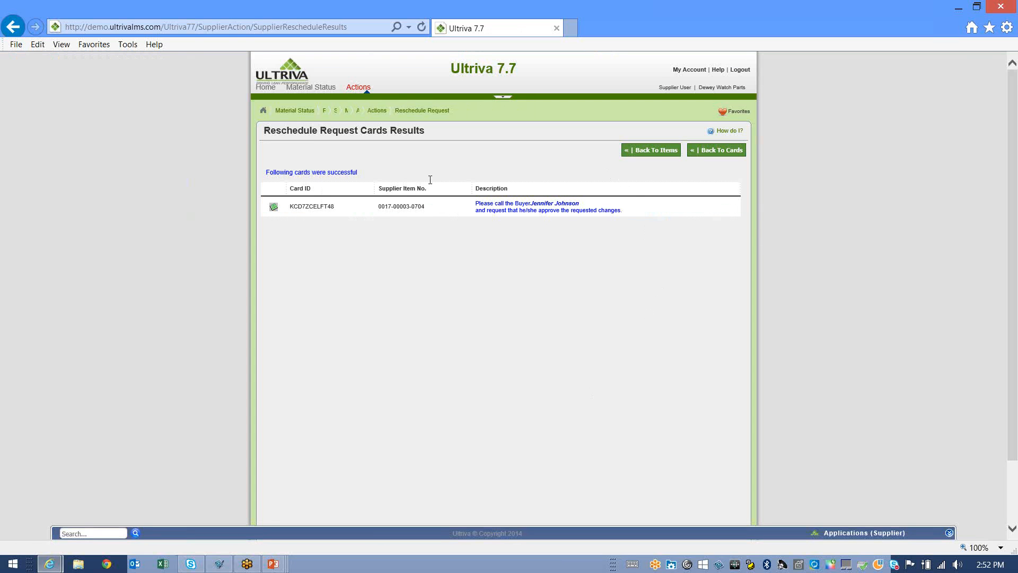
pyautogui.moveTo(275, 212)
# Return to the home dashboard and open the Ship items list from the supplier actions.
pyautogui.click(266, 89)
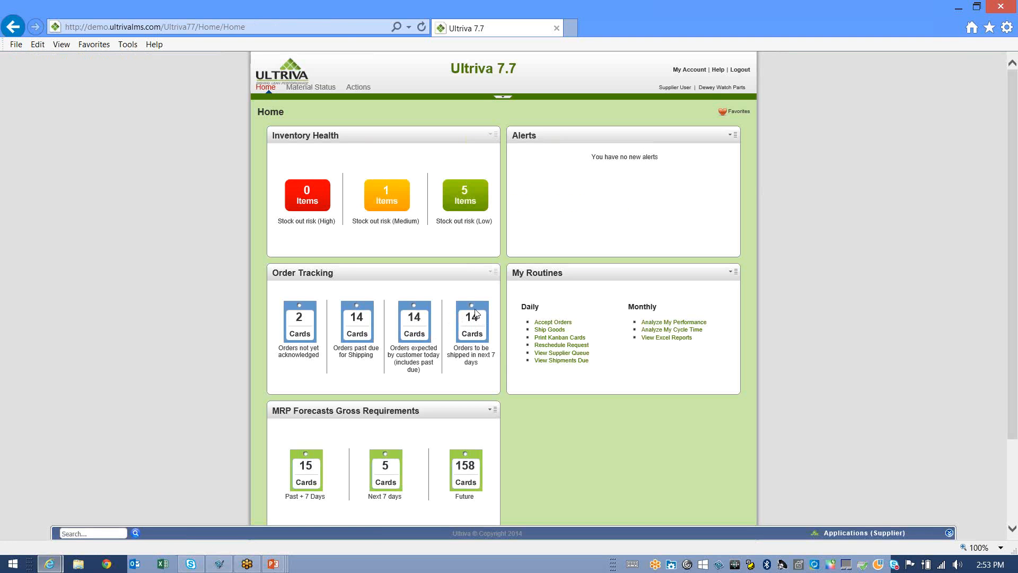
pyautogui.click(357, 87)
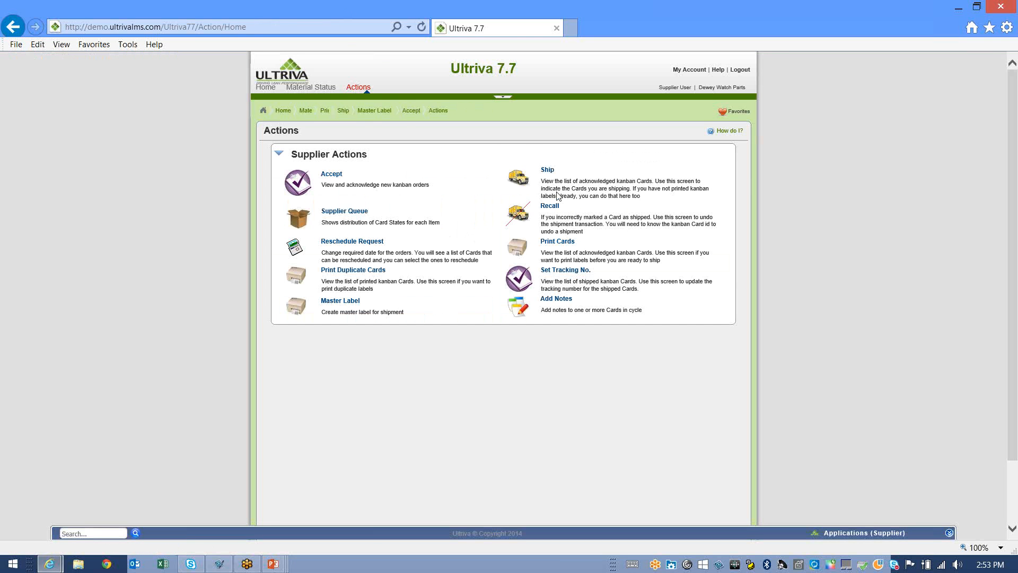
pyautogui.click(550, 172)
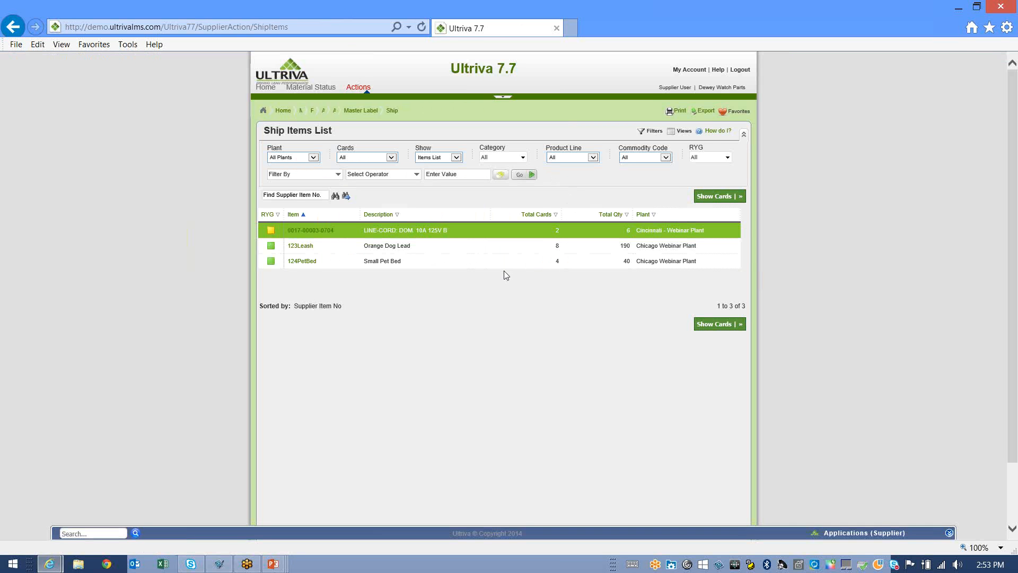
# Open the Ultriva Help Portal, look over its documents down to the eBots Printer services, and return to the Ship items list.
pyautogui.click(717, 71)
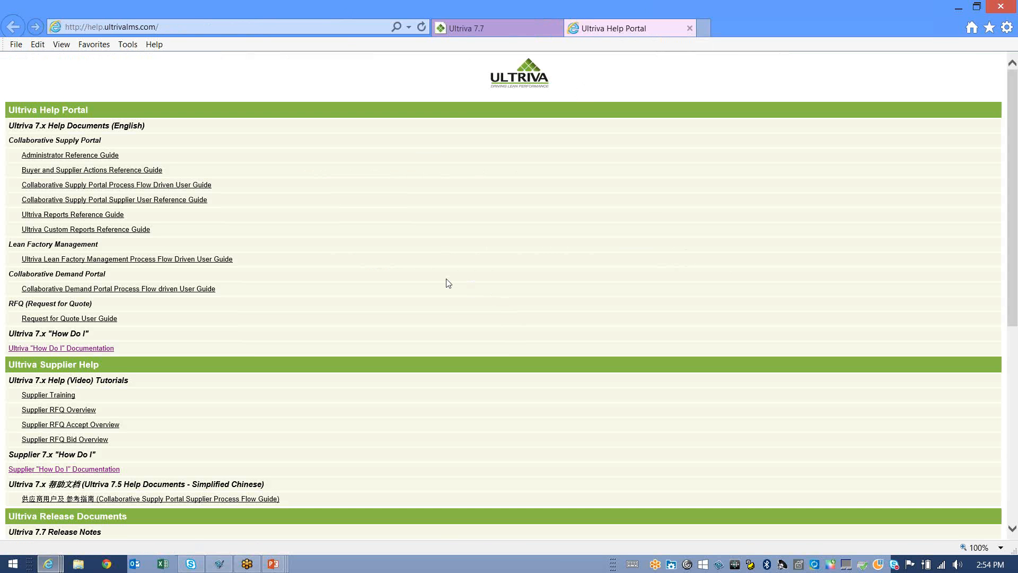
pyautogui.scroll(-7, 448, 283)
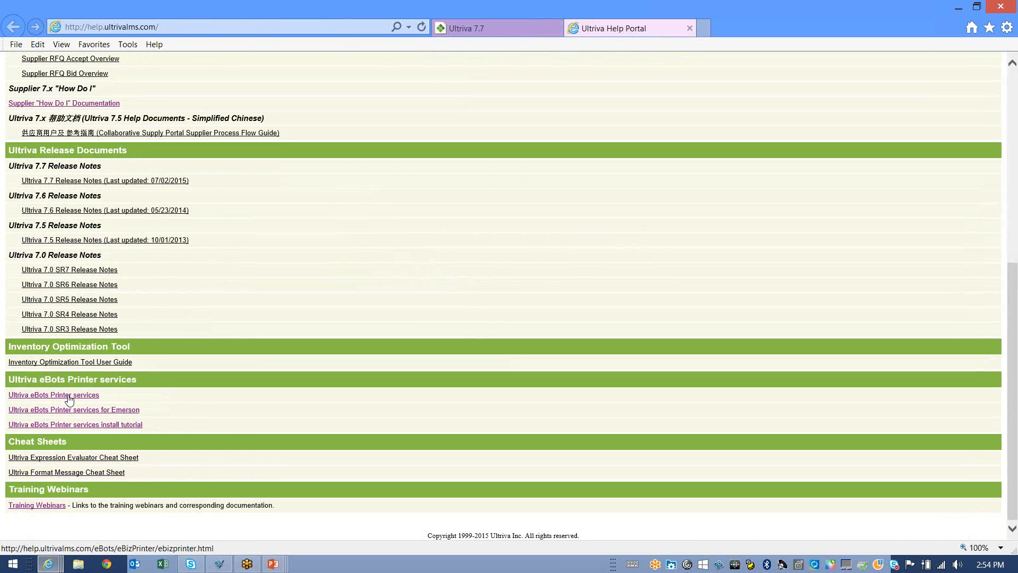
pyautogui.click(501, 25)
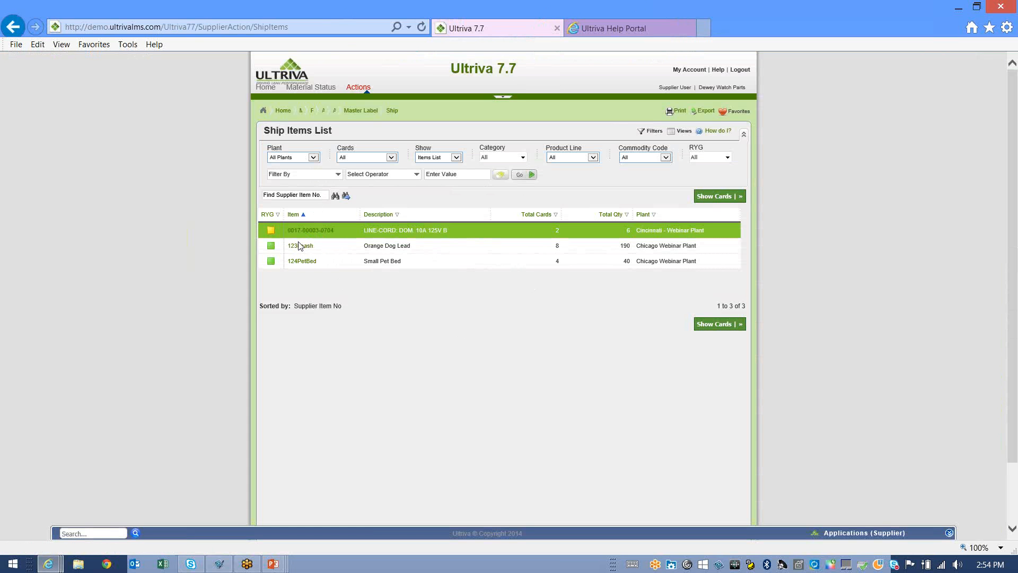
# Examine the plant, due-date, list type, category, product line and Filter By choices available for the Ship Items List.
pyautogui.click(314, 158)
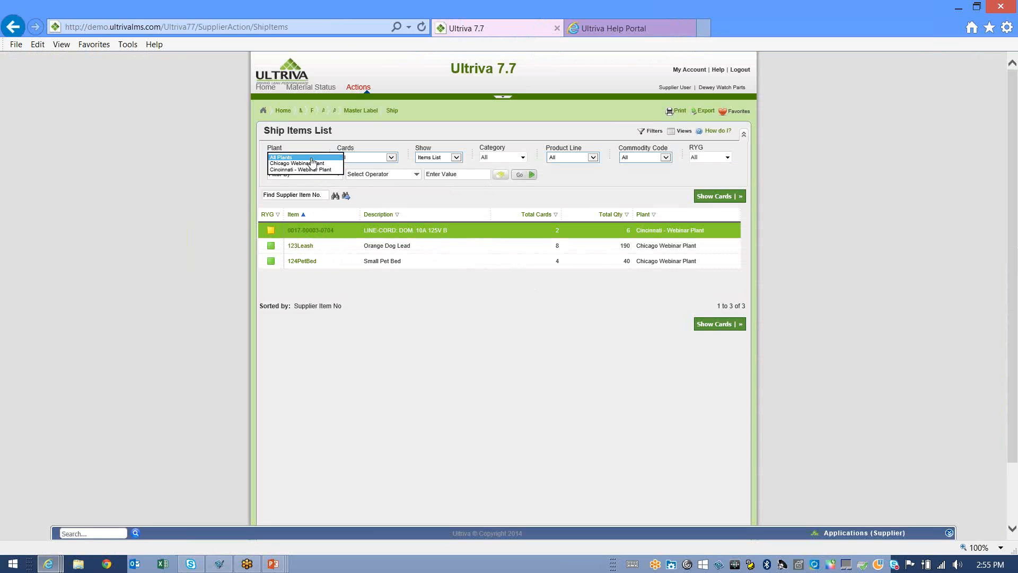
pyautogui.click(410, 106)
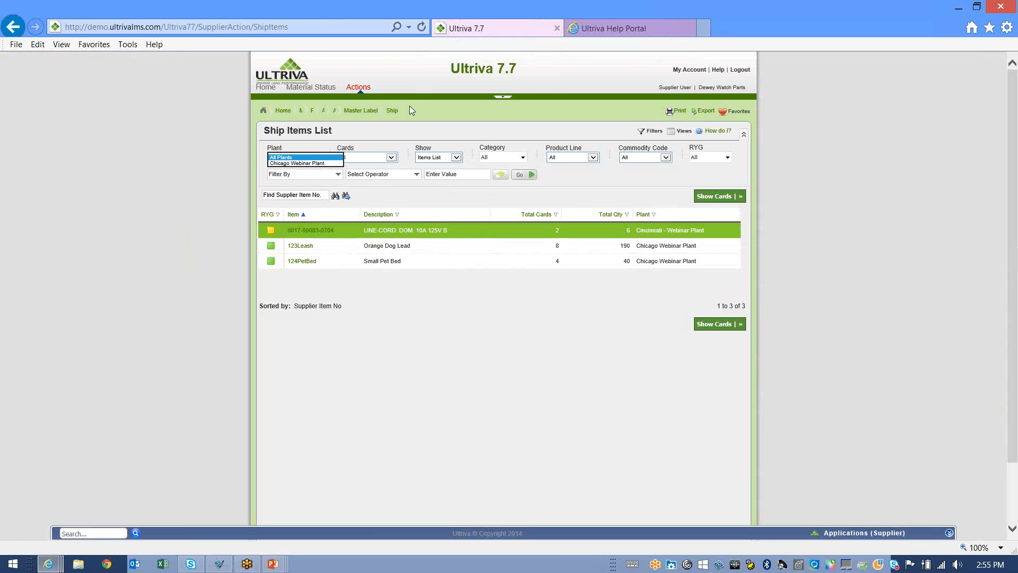
pyautogui.click(392, 158)
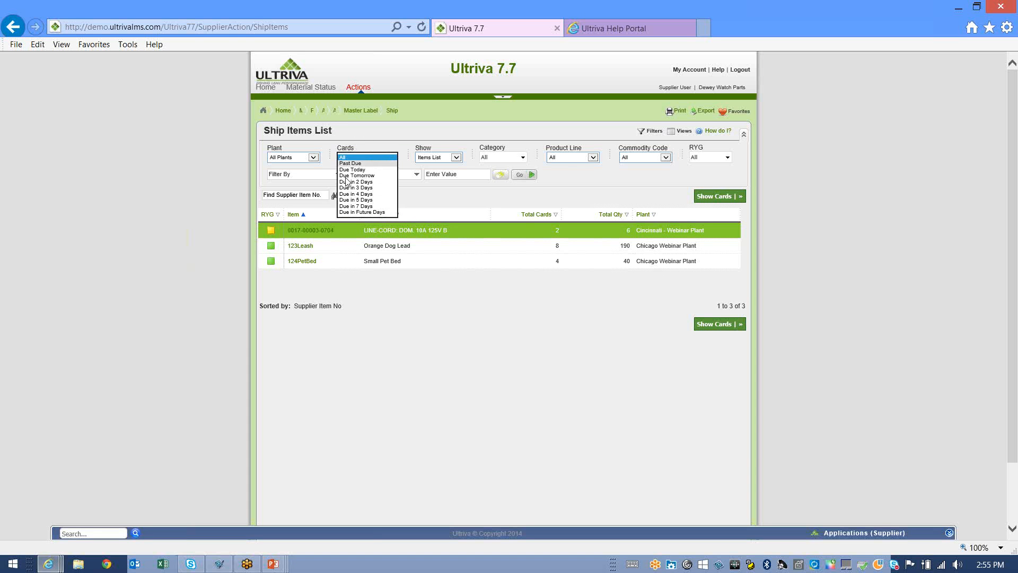
pyautogui.click(405, 113)
pyautogui.click(456, 158)
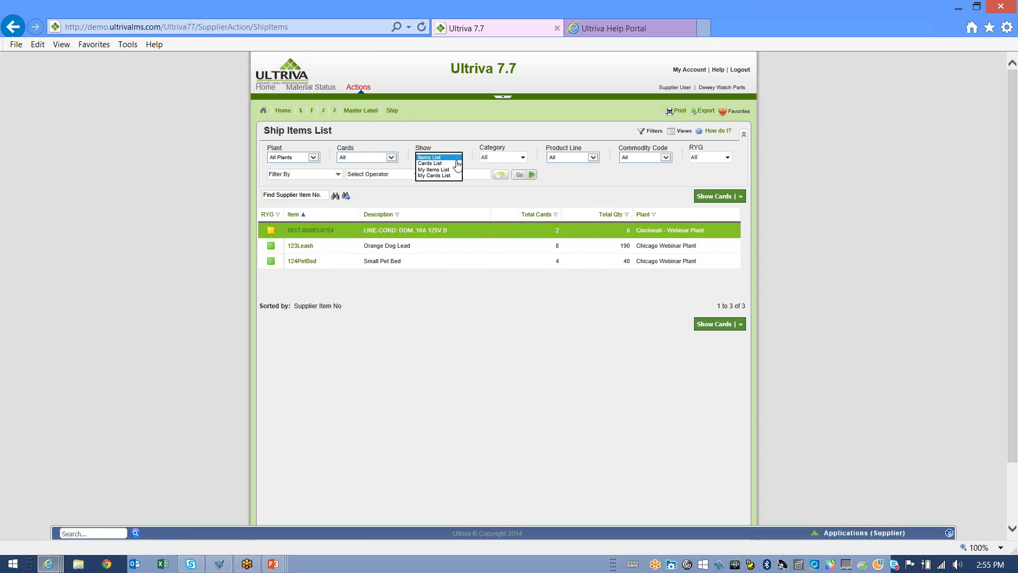
pyautogui.click(513, 61)
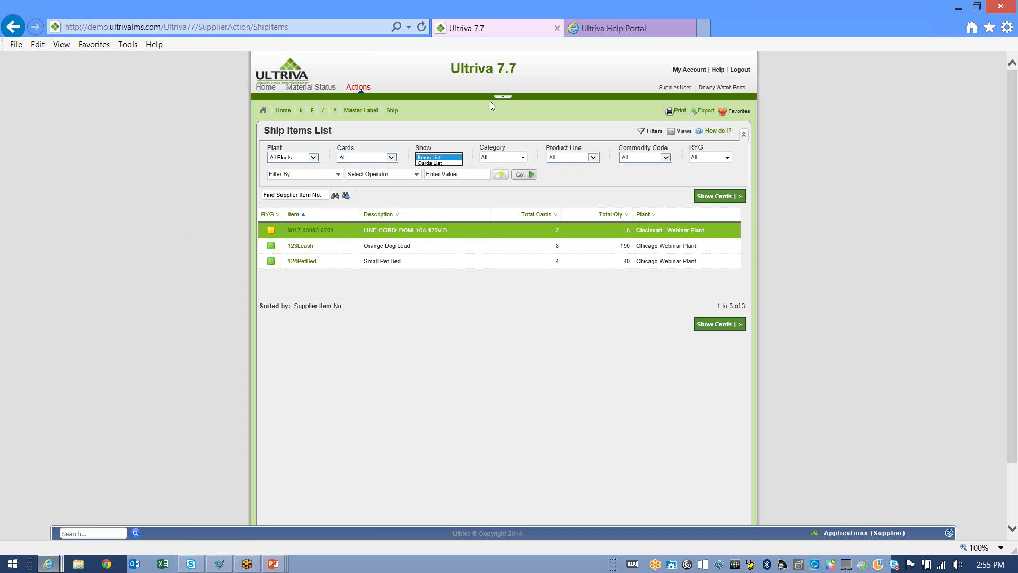
pyautogui.click(523, 160)
pyautogui.click(555, 130)
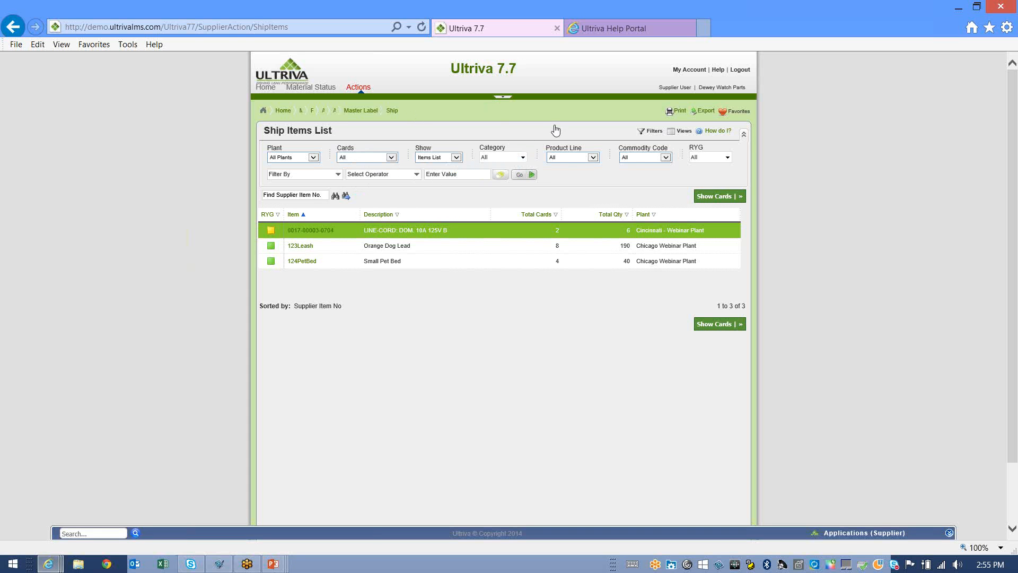
pyautogui.click(592, 157)
pyautogui.click(634, 128)
pyautogui.click(338, 175)
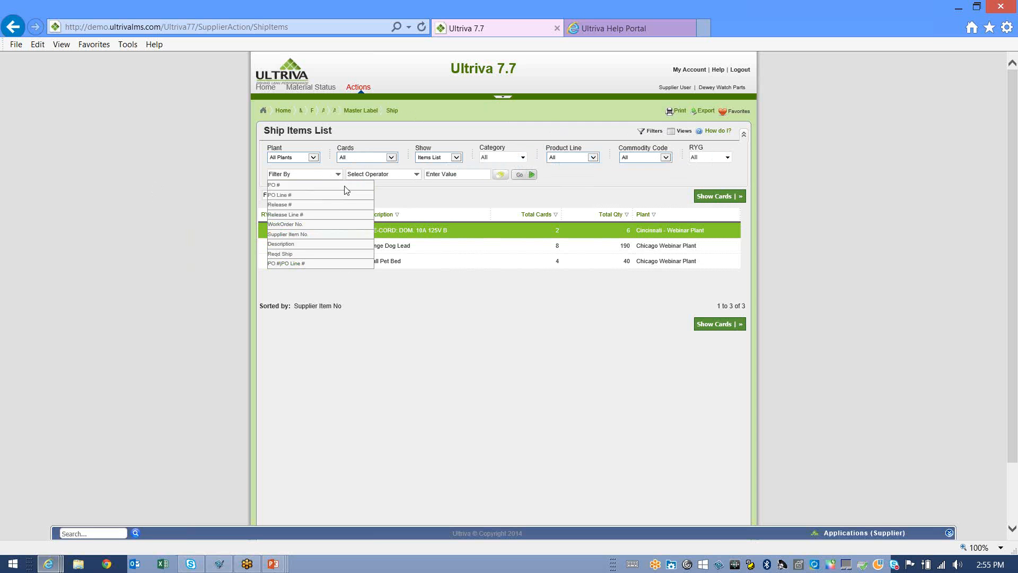
pyautogui.click(479, 200)
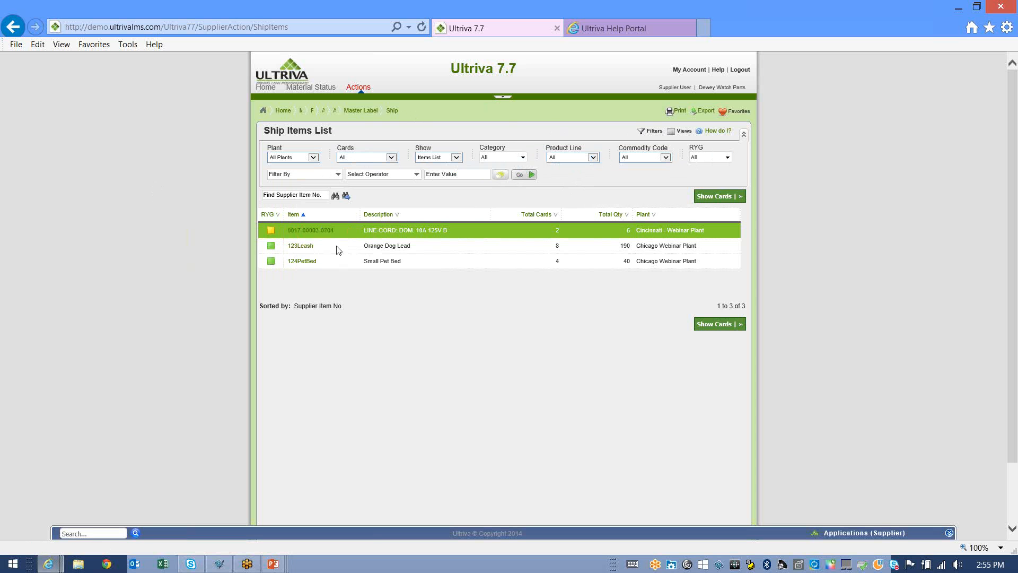
pyautogui.click(311, 235)
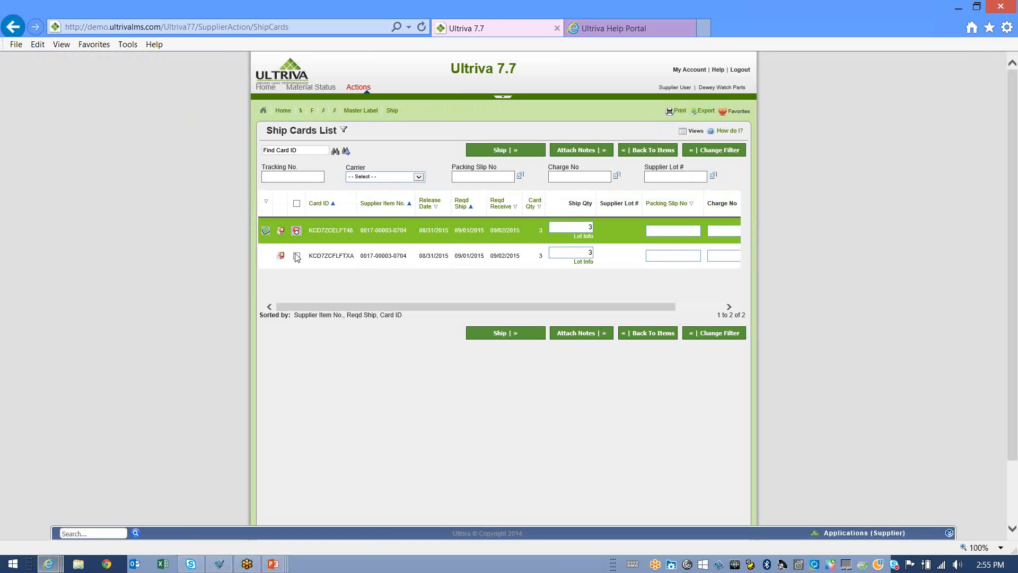
pyautogui.click(297, 255)
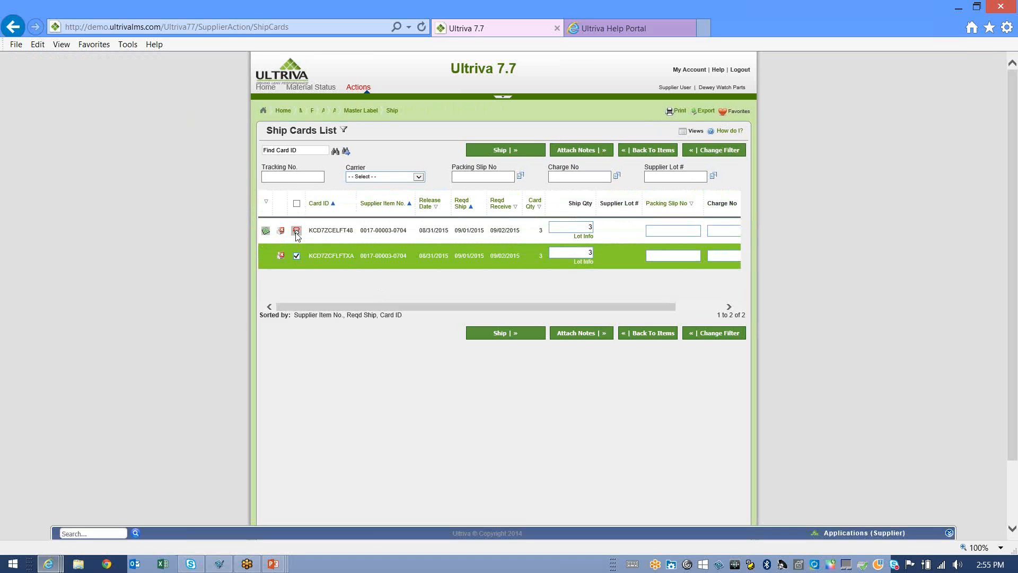
# Record lot V22233 with quantity 3 in the selected card's lot info.
pyautogui.moveTo(296, 235)
pyautogui.click(583, 263)
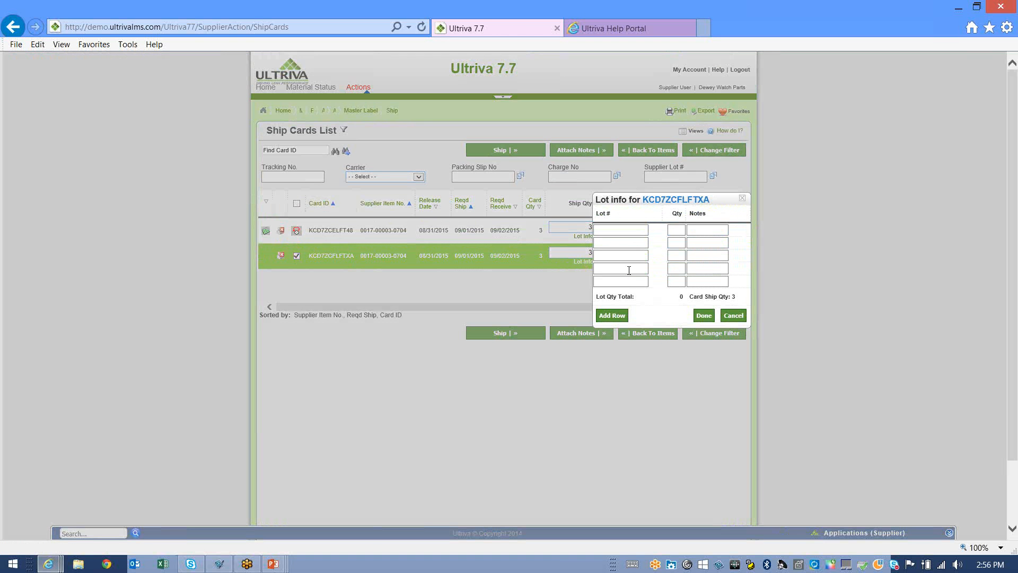
pyautogui.click(613, 230)
pyautogui.write('V22233')
pyautogui.click(675, 229)
pyautogui.write('3')
pyautogui.click(699, 315)
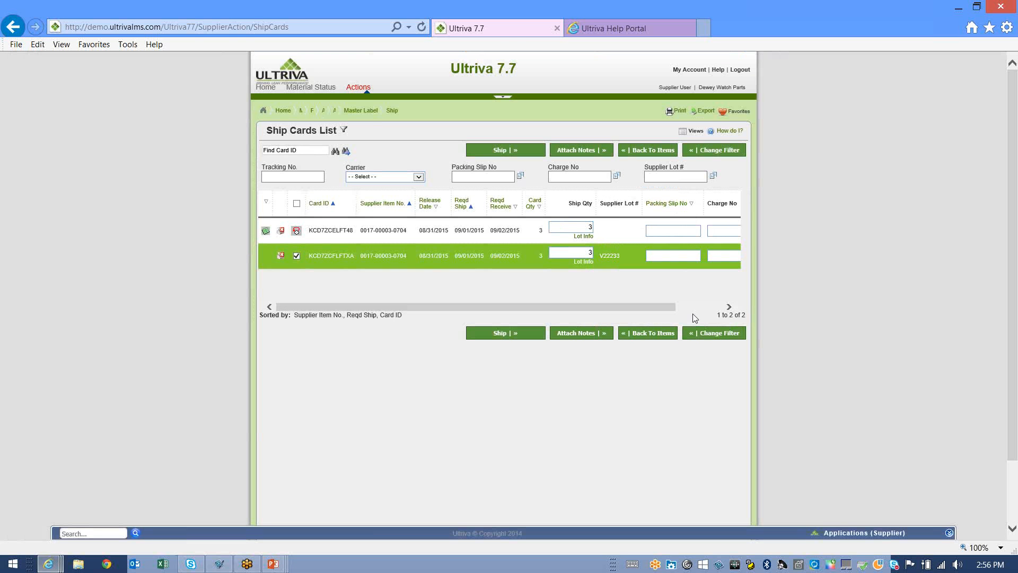
# Give the selected card packing slip number 5555 and ship it.
pyautogui.click(674, 256)
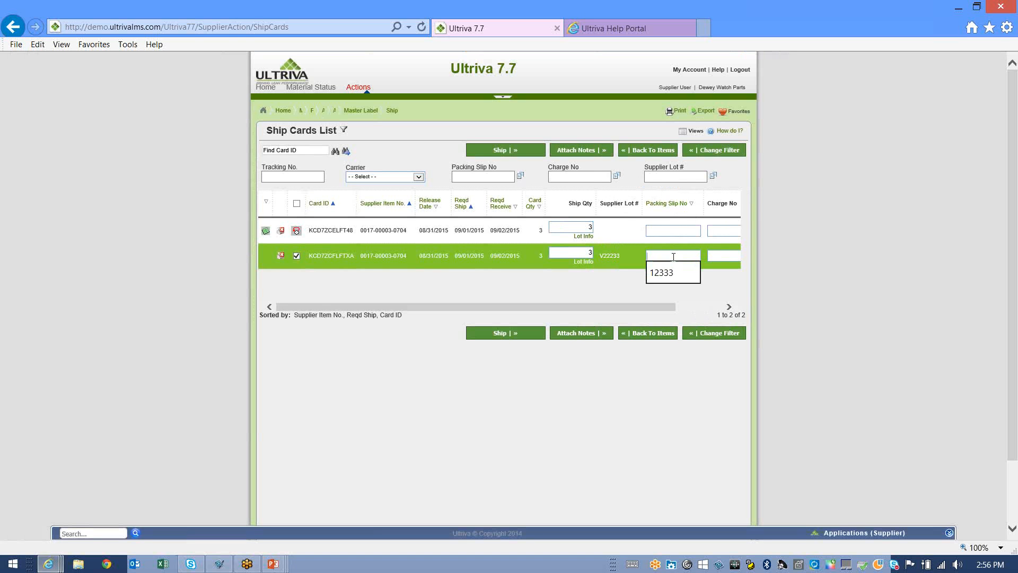
pyautogui.write('5555')
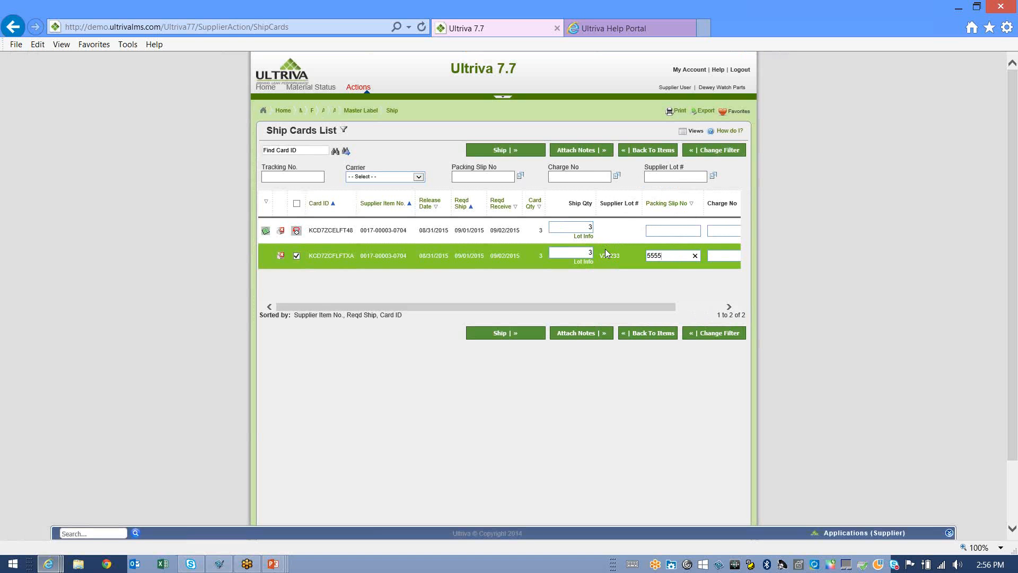
pyautogui.click(494, 153)
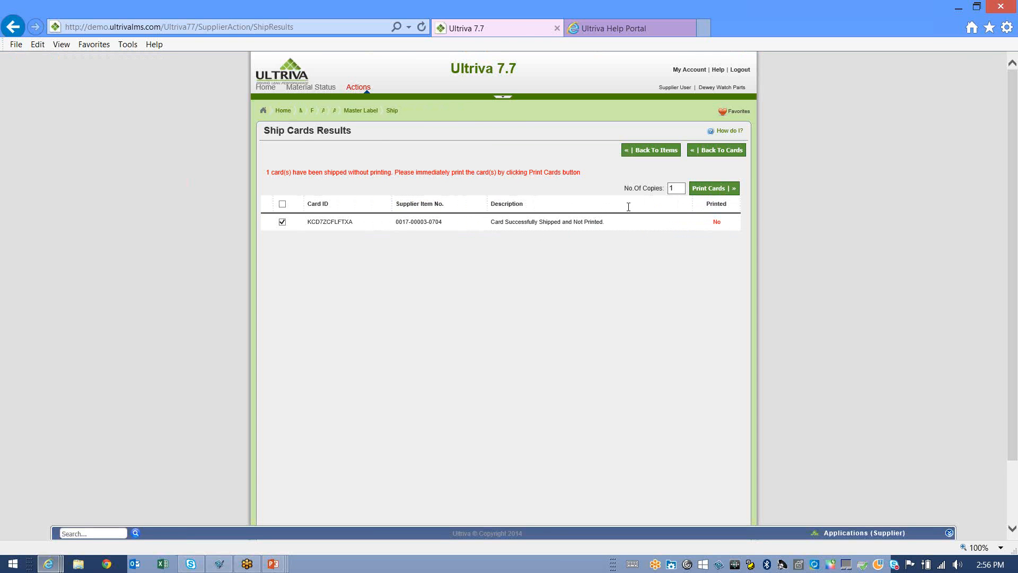
# Return to the ship cards list and go to its second page.
pyautogui.click(709, 154)
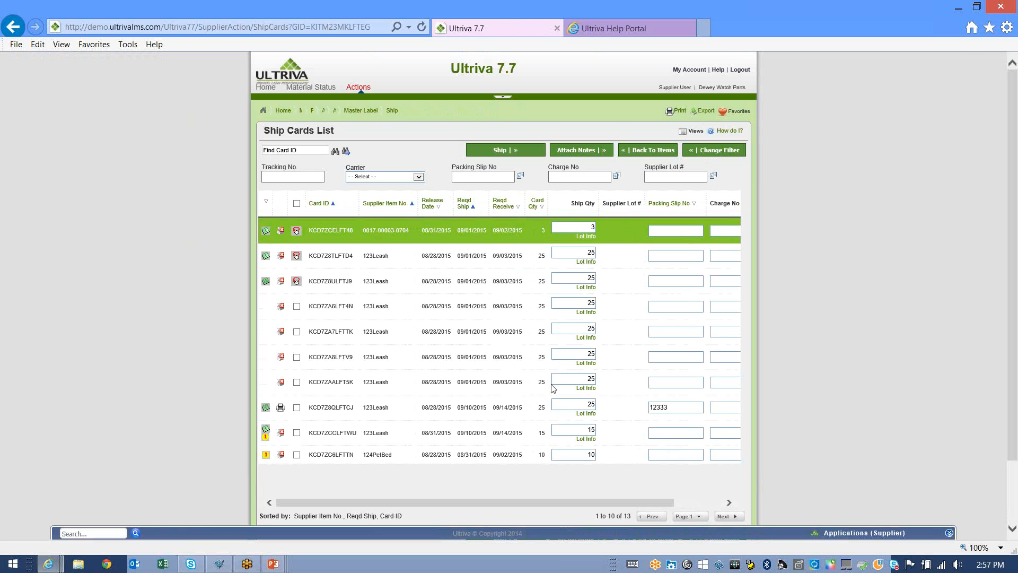
pyautogui.scroll(-3, 504, 376)
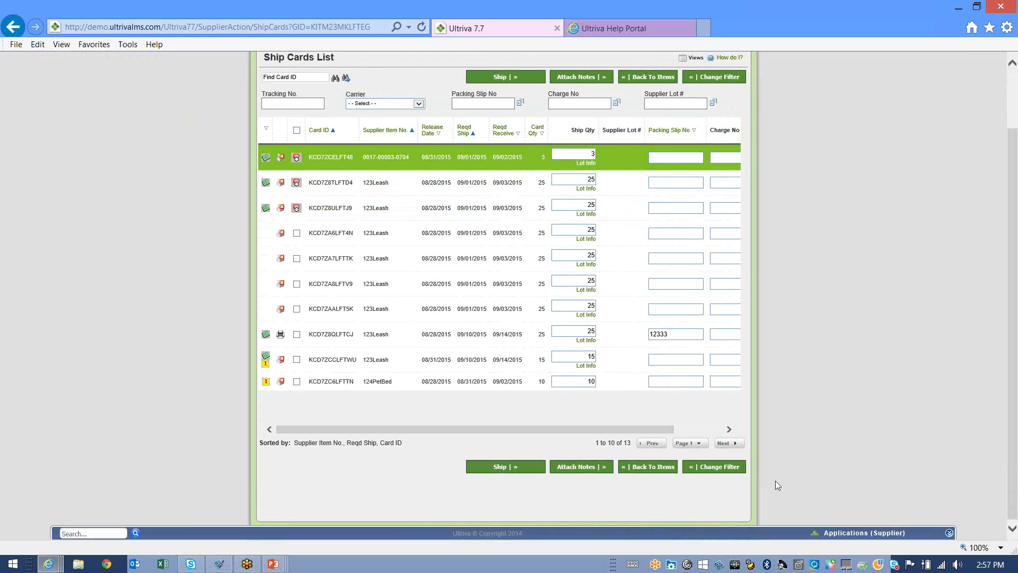
pyautogui.moveTo(600, 449); pyautogui.dragTo(635, 450)
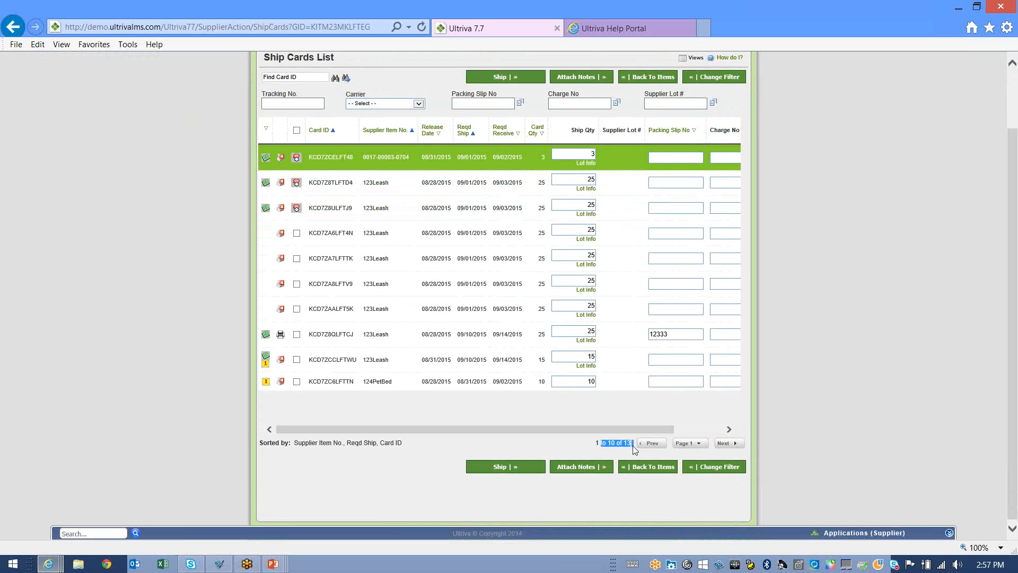
pyautogui.click(729, 447)
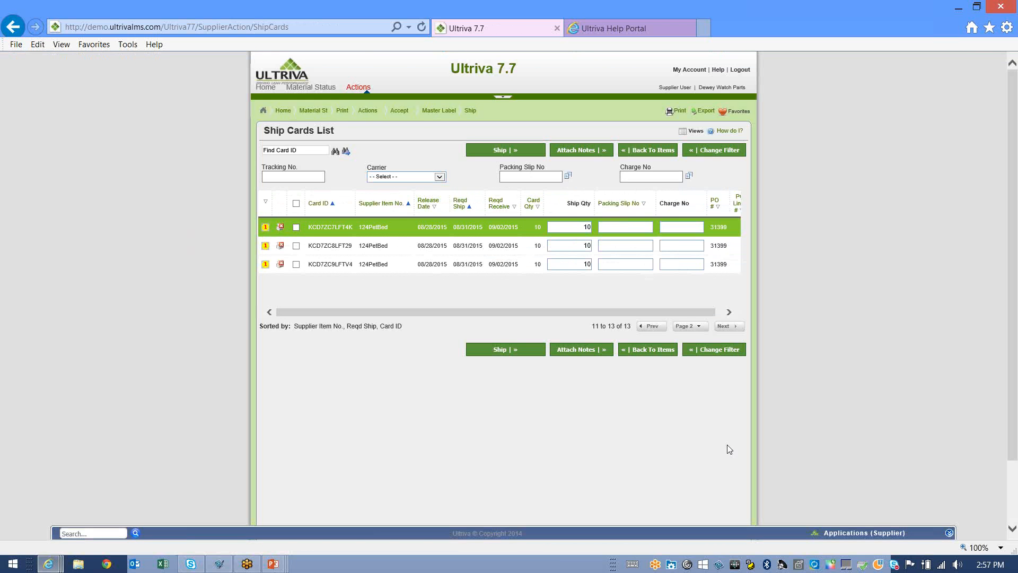
# Select only the first two 124PetBed cards on the page and set the ship quantity of each to 8.
pyautogui.click(296, 203)
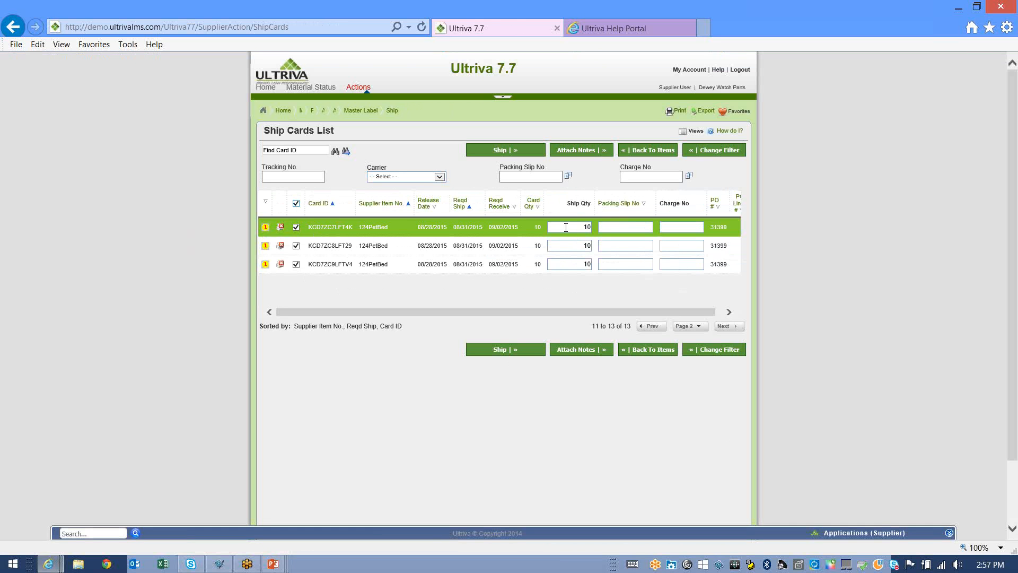
pyautogui.click(295, 264)
pyautogui.click(579, 227)
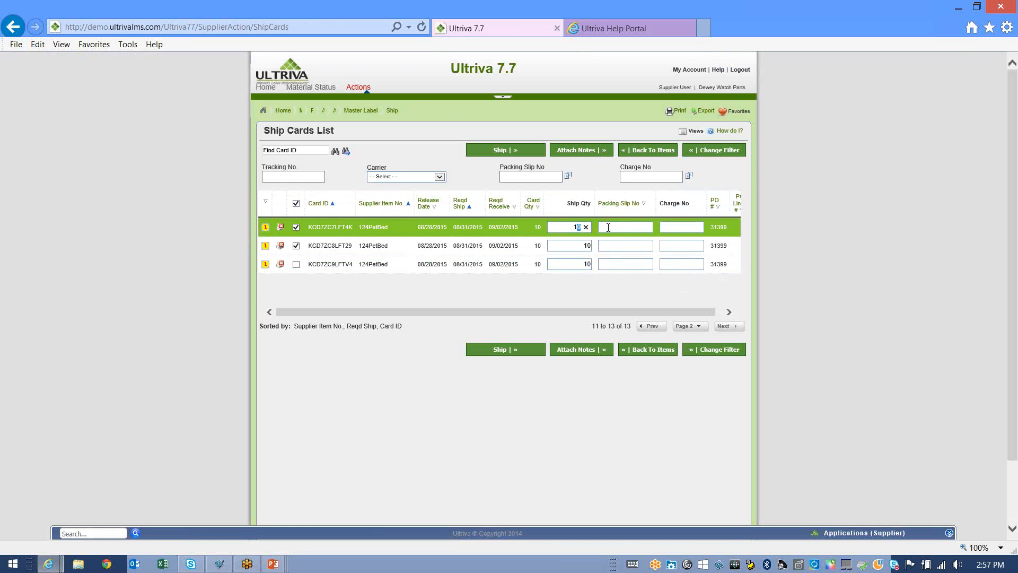
pyautogui.click(570, 228)
pyautogui.moveTo(571, 228); pyautogui.dragTo(590, 229)
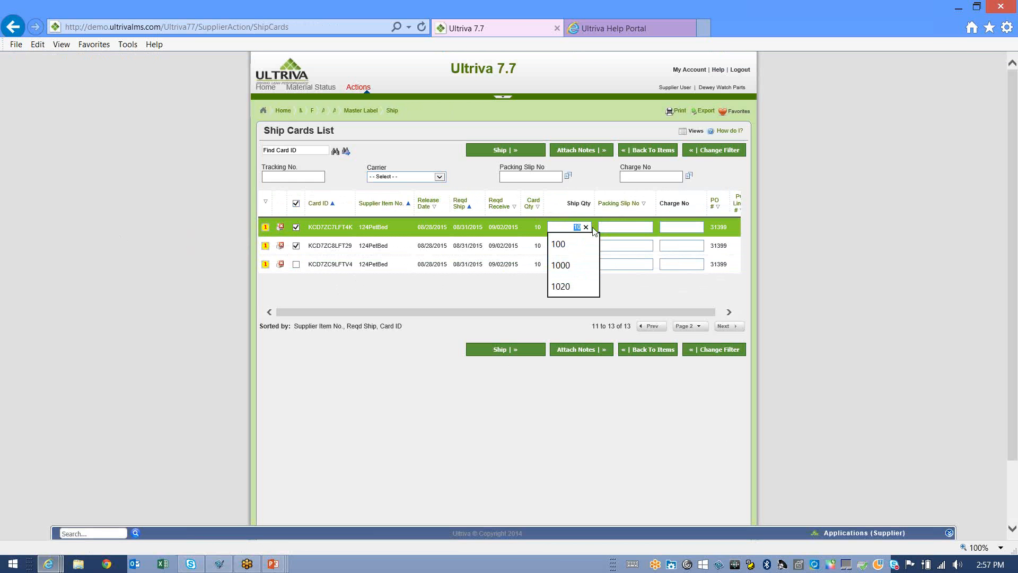
pyautogui.write('8')
pyautogui.click(603, 188)
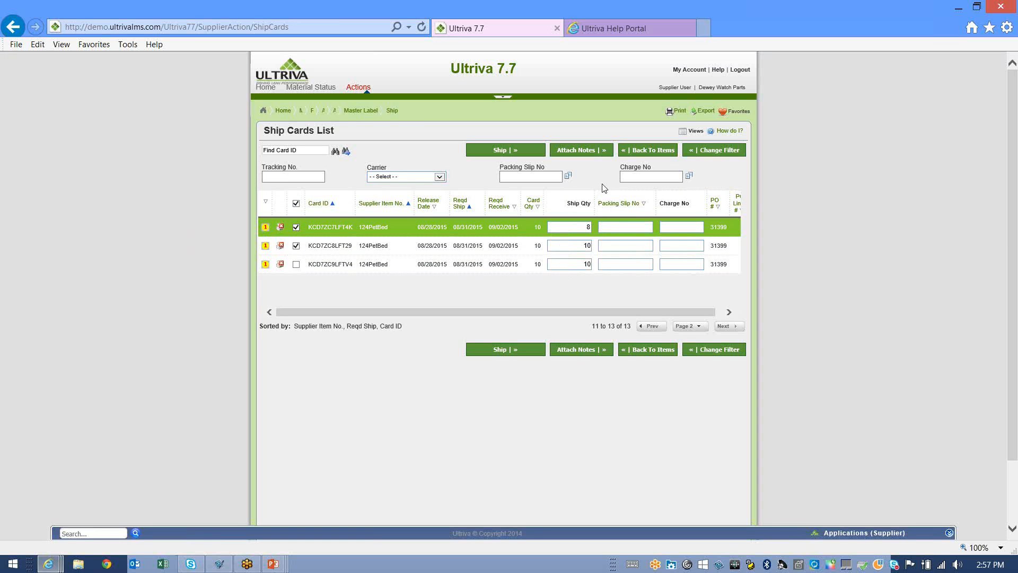
pyautogui.moveTo(582, 247)
pyautogui.mouseDown()
pyautogui.moveTo(601, 246)
pyautogui.moveTo(589, 245)
pyautogui.mouseUp()
pyautogui.write('8')
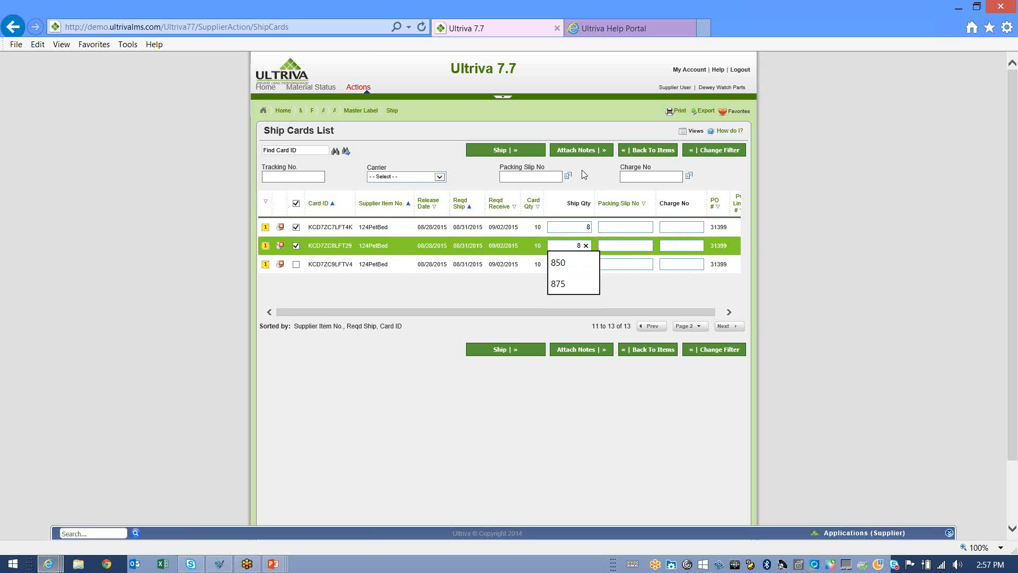
pyautogui.click(583, 176)
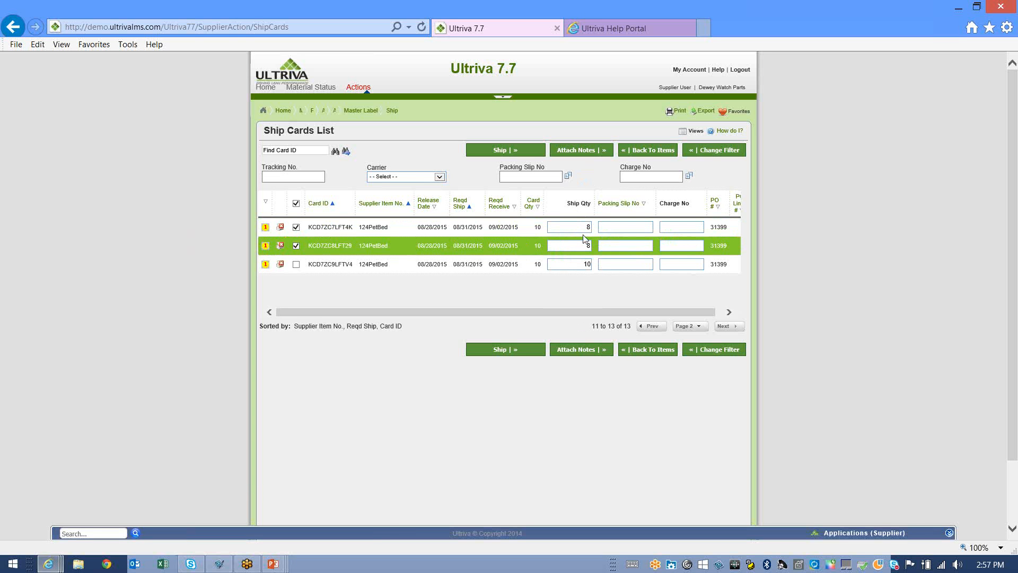
# Apply packing slip number 44444 to both selected 124PetBed cards and submit them for shipping.
pyautogui.click(628, 226)
pyautogui.click(525, 177)
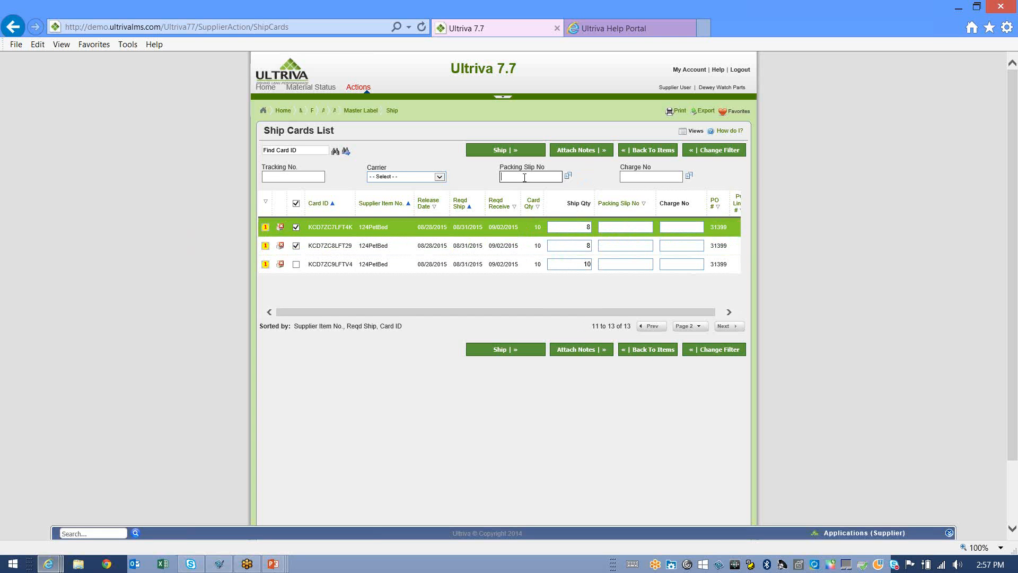
pyautogui.write('44444')
pyautogui.click(565, 177)
pyautogui.click(518, 154)
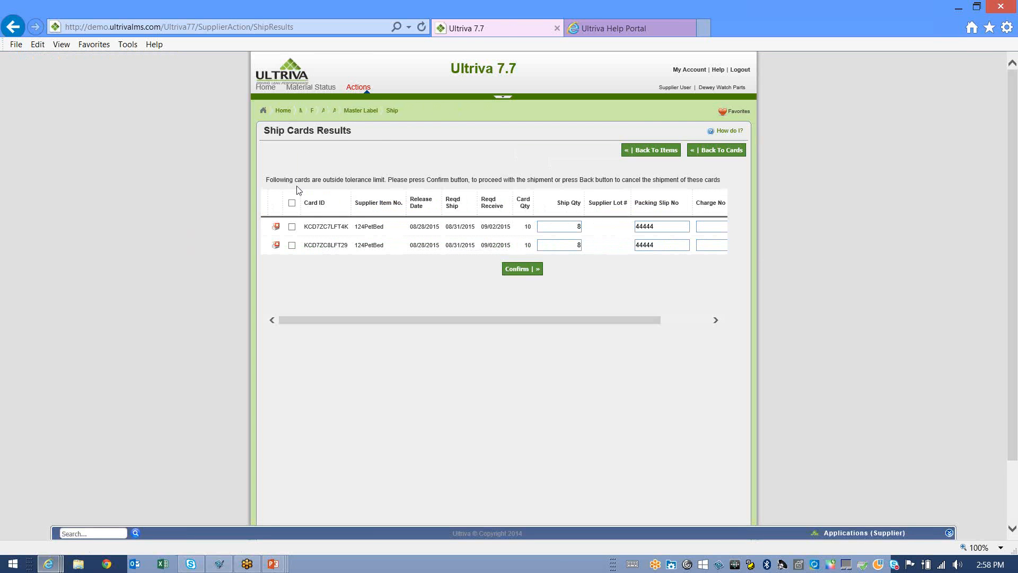
# Select both out-of-tolerance 124PetBed cards, confirm their shipment, and request one printed copy of each.
pyautogui.moveTo(266, 179); pyautogui.dragTo(390, 182)
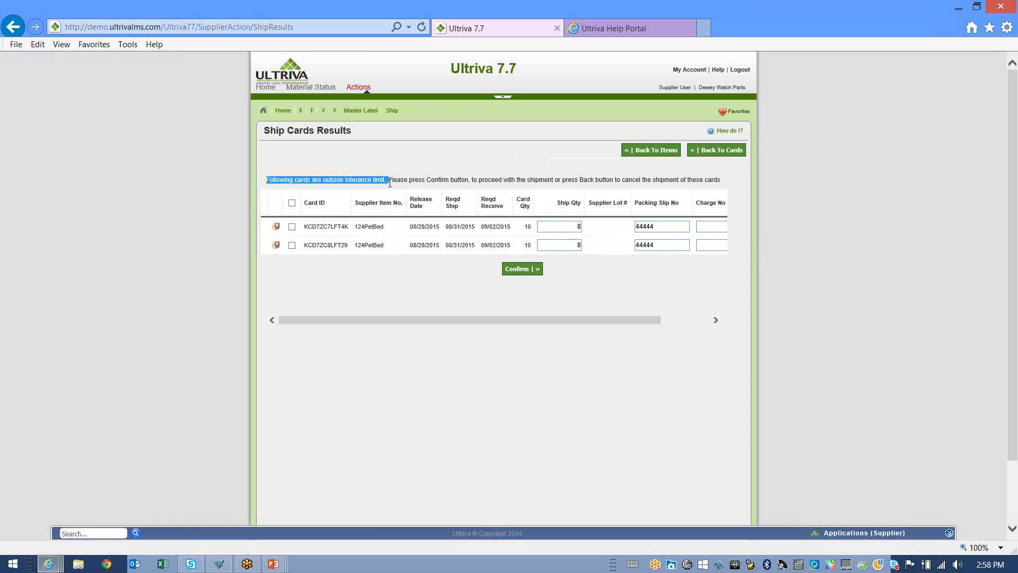
pyautogui.click(525, 234)
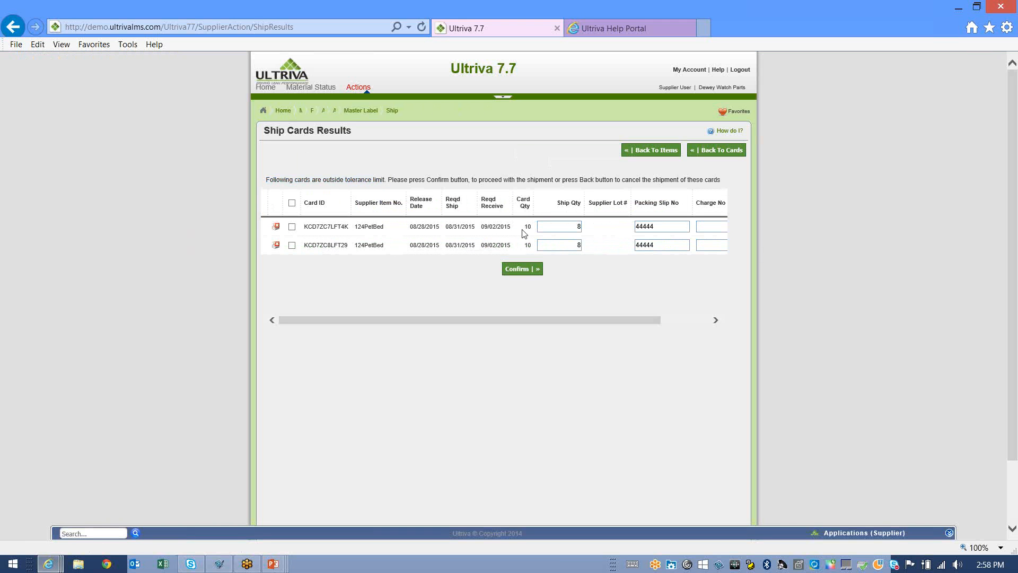
pyautogui.doubleClick(527, 228)
pyautogui.click(292, 203)
pyautogui.click(510, 274)
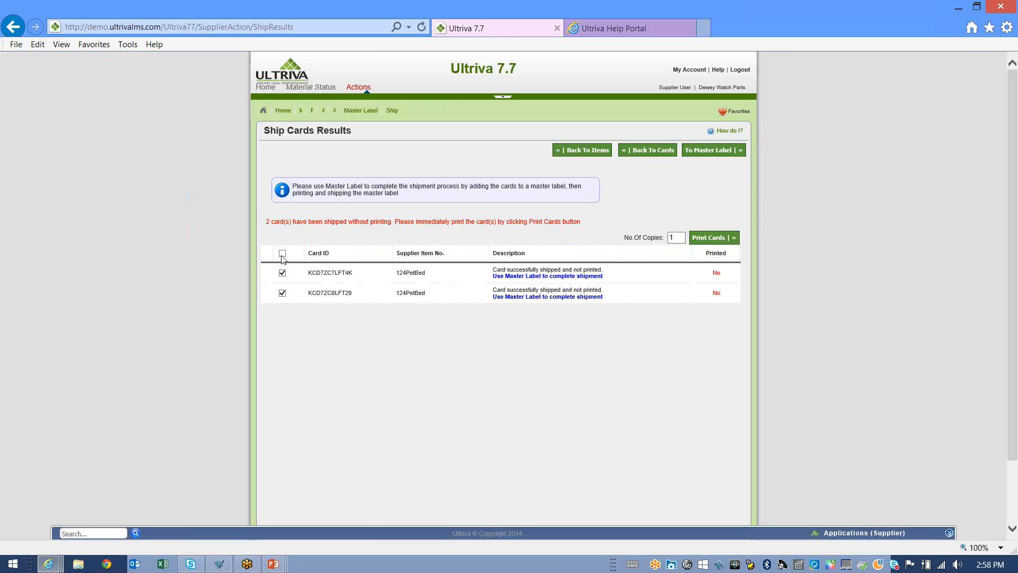
pyautogui.click(720, 239)
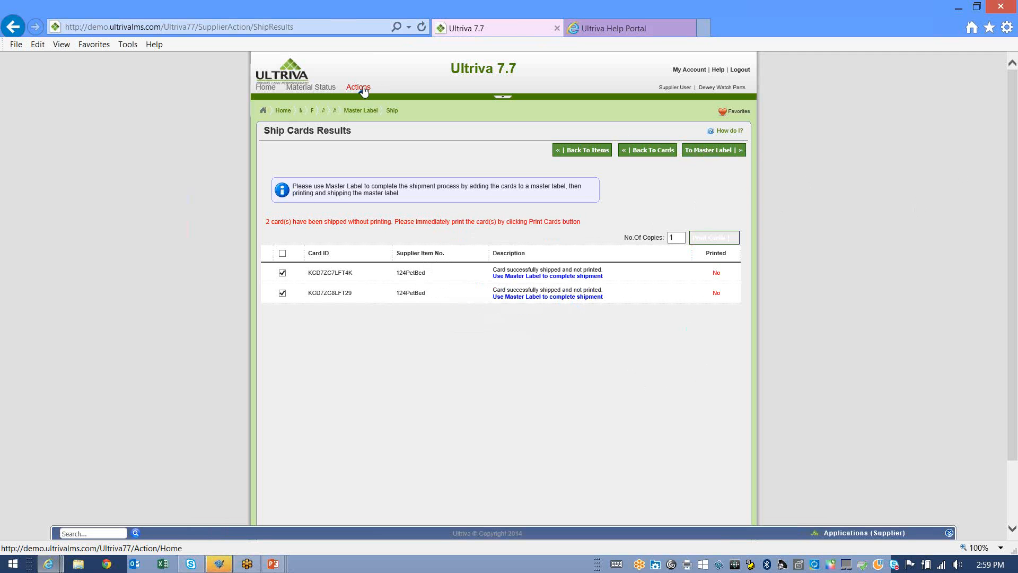
# Open the Master Label list for Chicago Webinar Plant from the supplier actions.
pyautogui.click(719, 151)
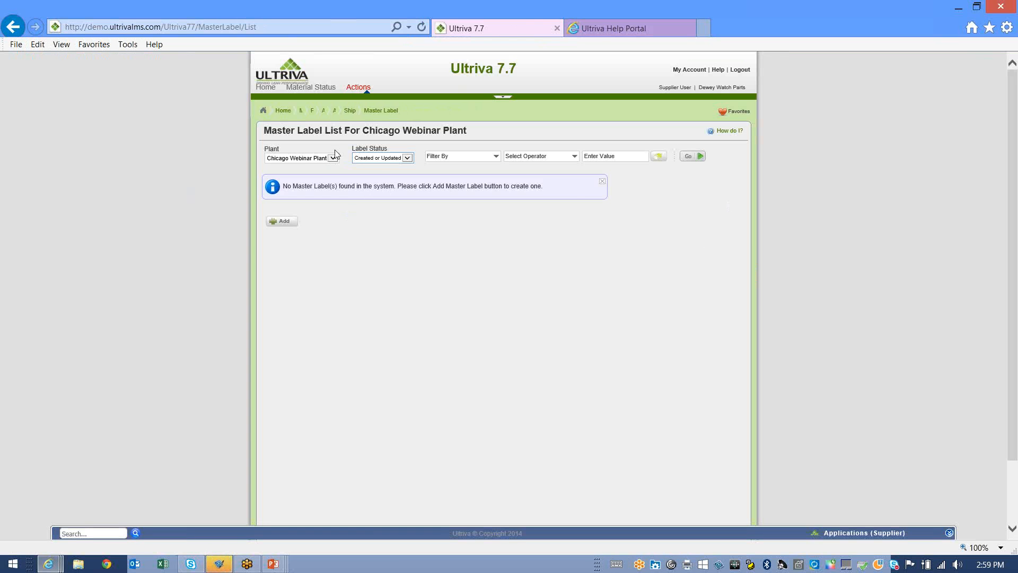
pyautogui.click(362, 88)
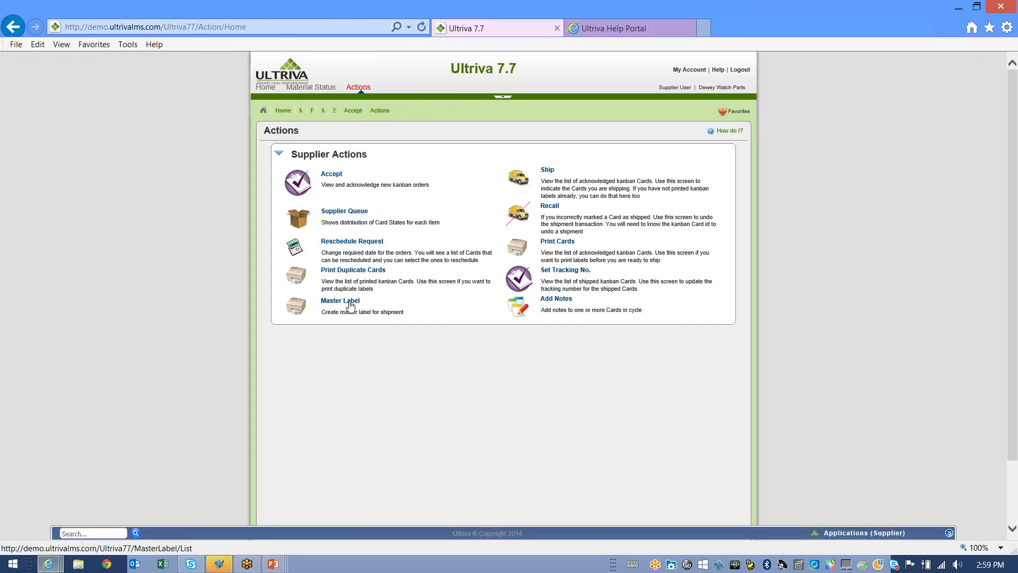
pyautogui.click(350, 305)
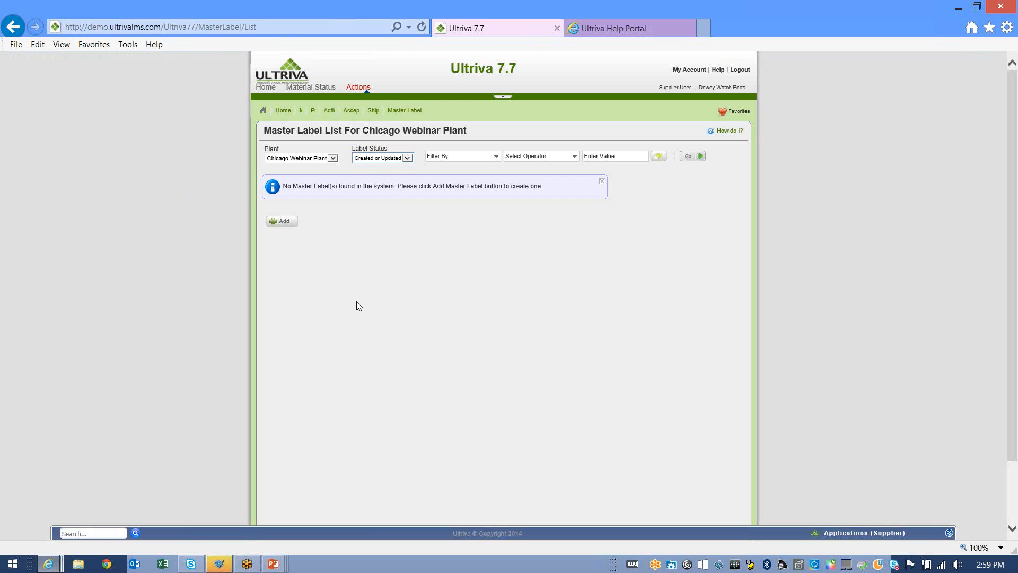
# Review the available plant and label status options, then list the Created or Updated master labels for Chicago Webinar Plant.
pyautogui.click(333, 158)
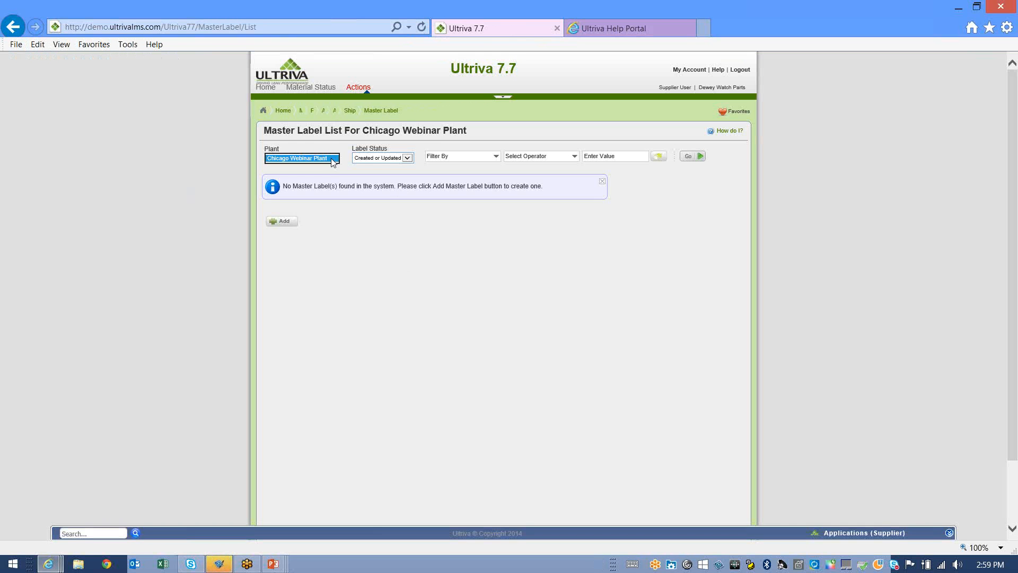
pyautogui.click(332, 160)
pyautogui.click(345, 139)
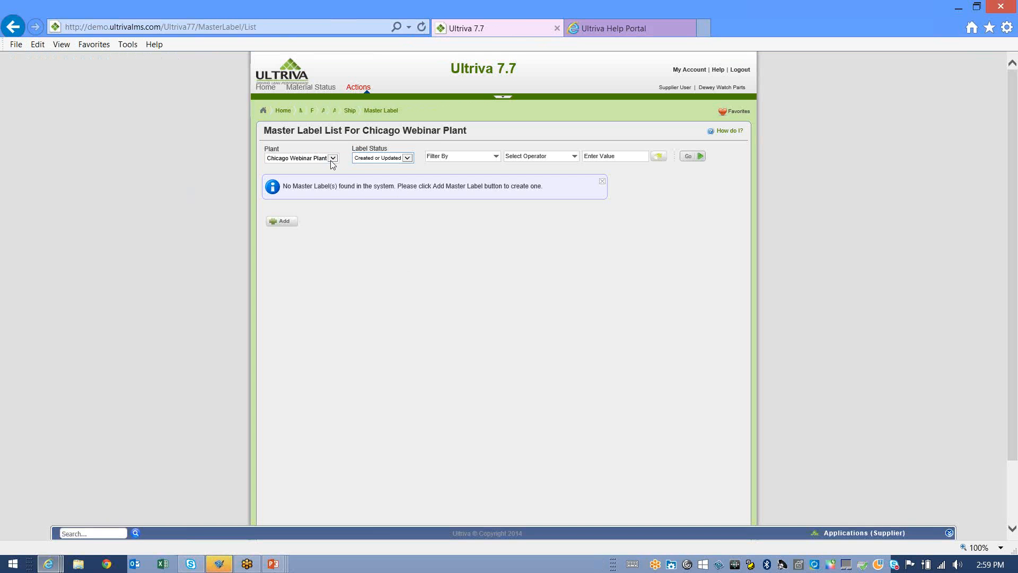
pyautogui.click(407, 158)
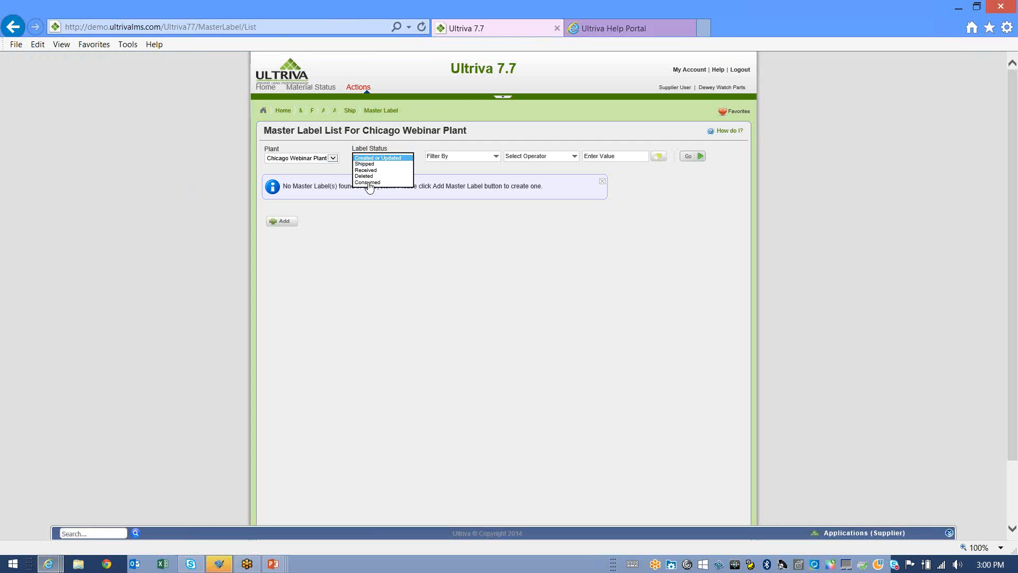
pyautogui.click(428, 132)
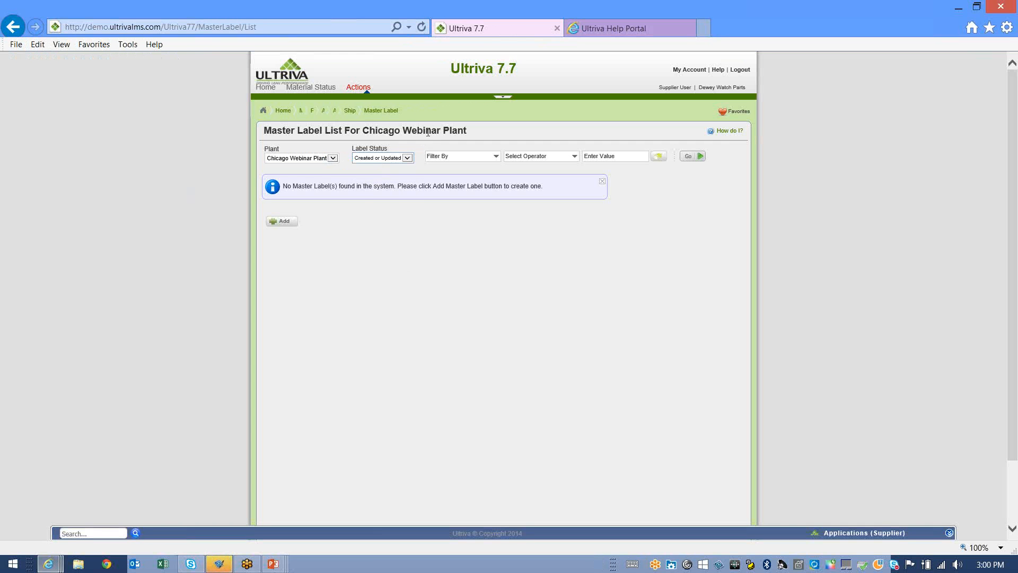
pyautogui.click(408, 159)
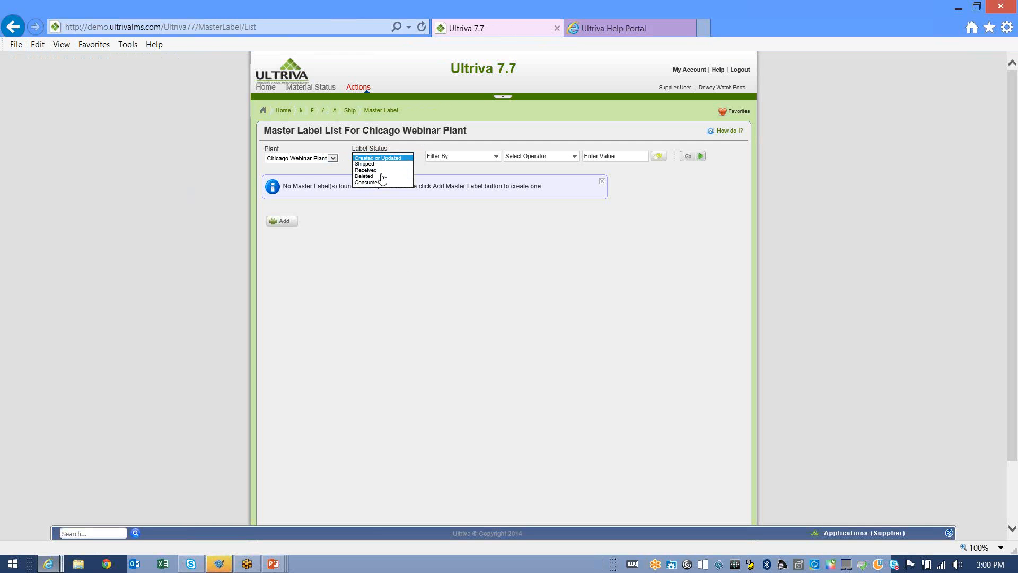
pyautogui.click(393, 159)
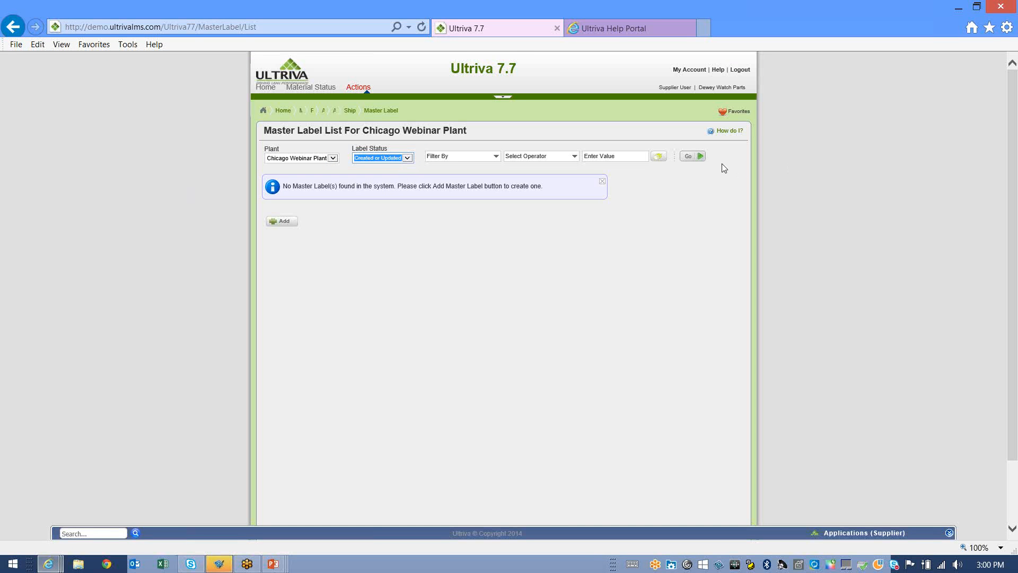
pyautogui.click(688, 159)
# Create a new master label containing only the first 124PetBed card, KCD7ZC7LFT4K.
pyautogui.click(282, 221)
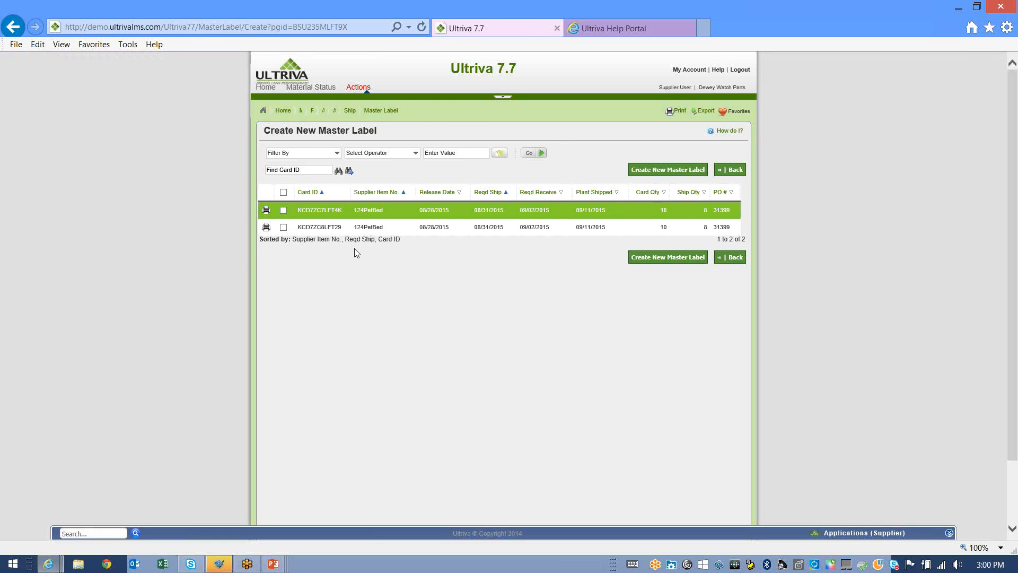
pyautogui.click(284, 211)
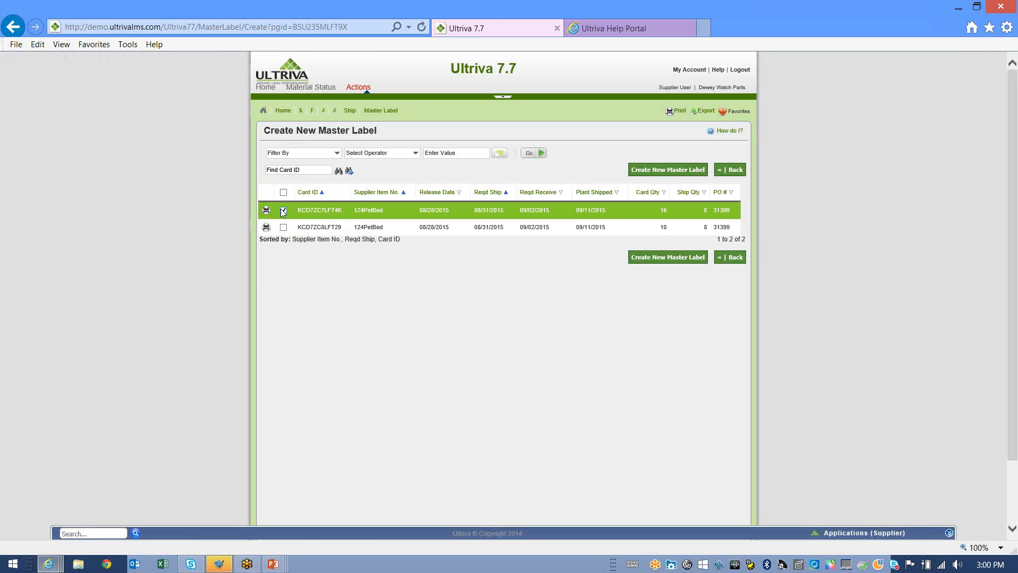
pyautogui.click(678, 170)
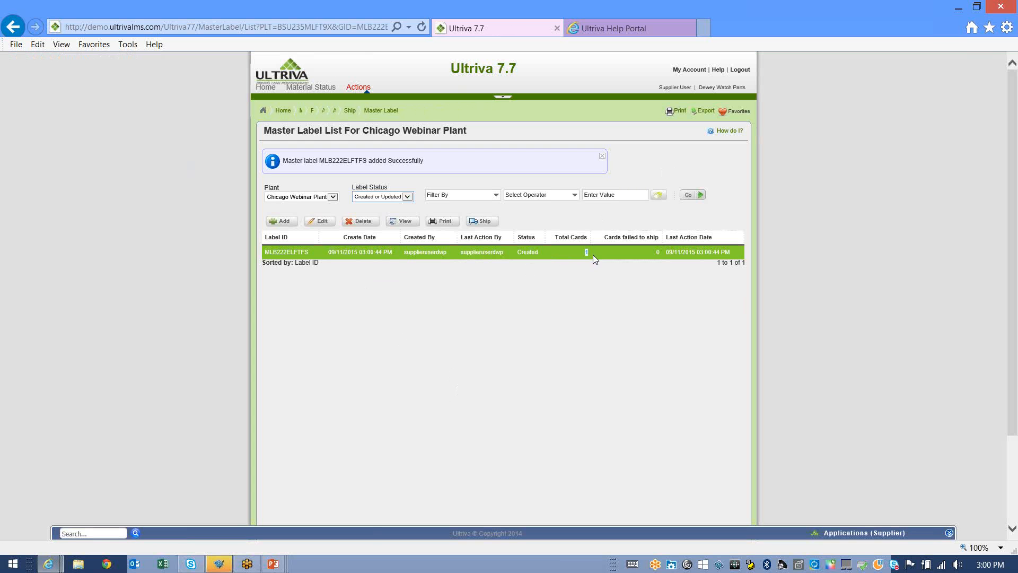
pyautogui.click(575, 269)
pyautogui.click(323, 221)
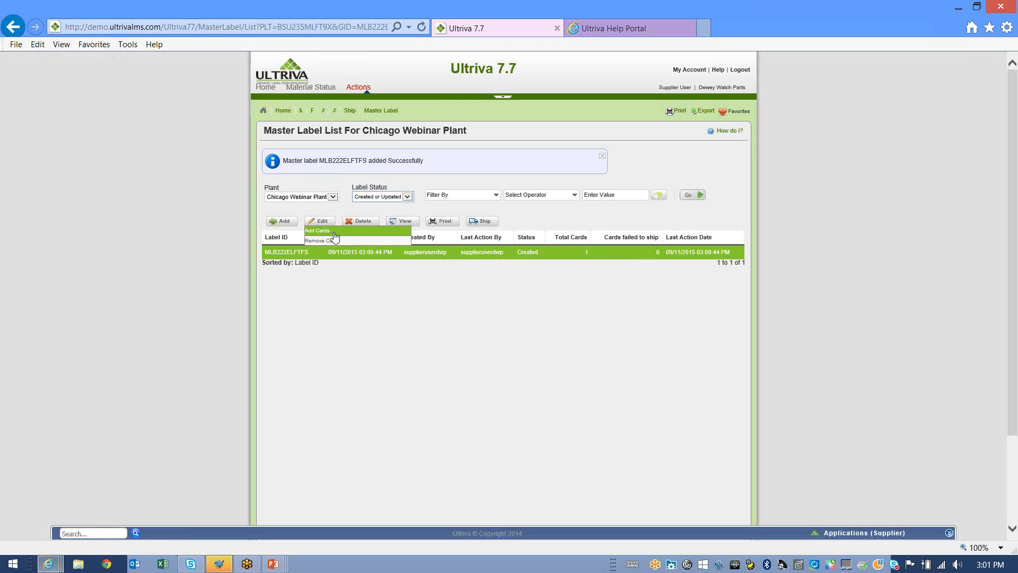
pyautogui.click(335, 233)
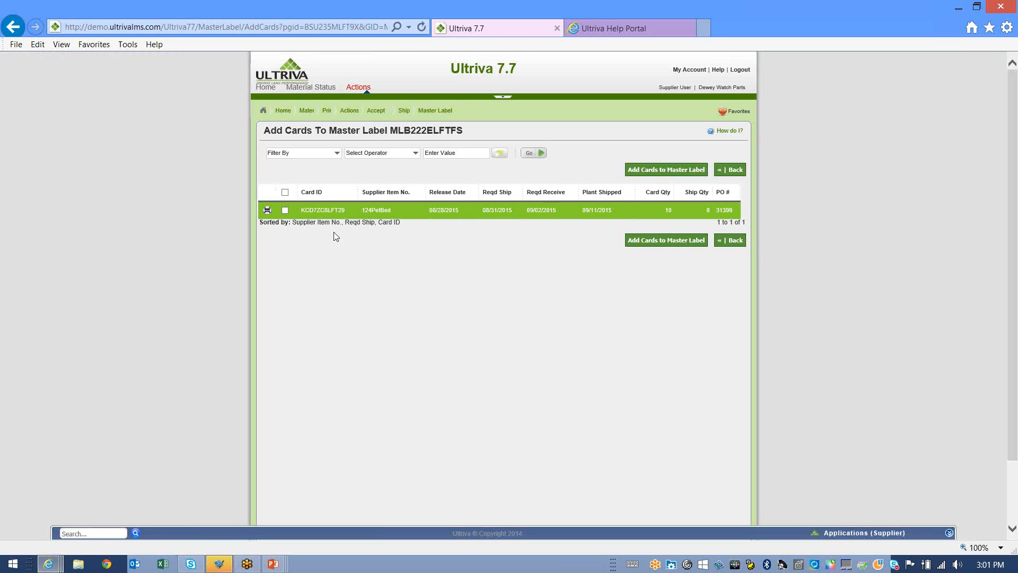
pyautogui.click(732, 241)
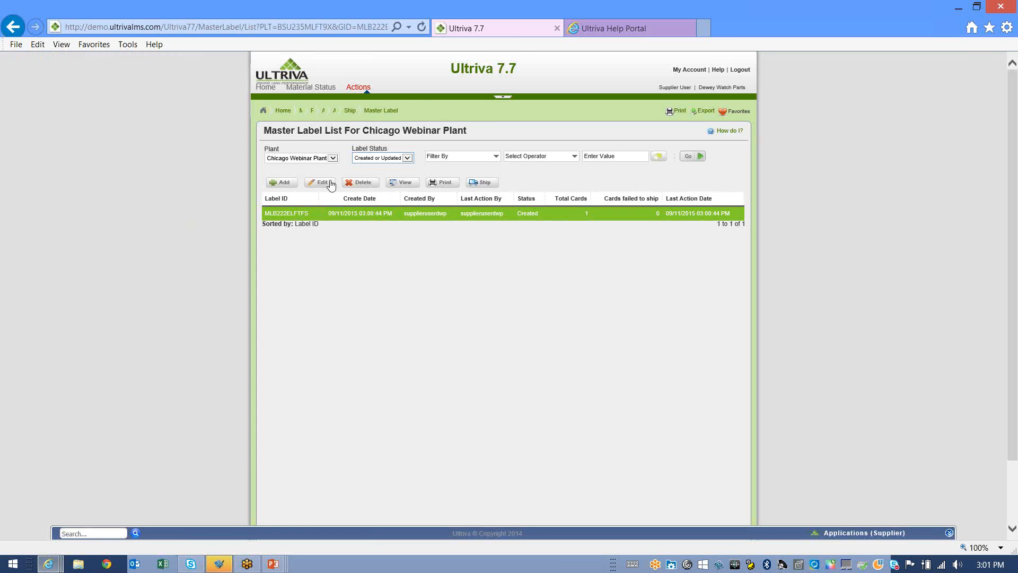
# Add the remaining 124PetBed card, KCD7ZC8LFT29, to the new master label.
pyautogui.click(333, 184)
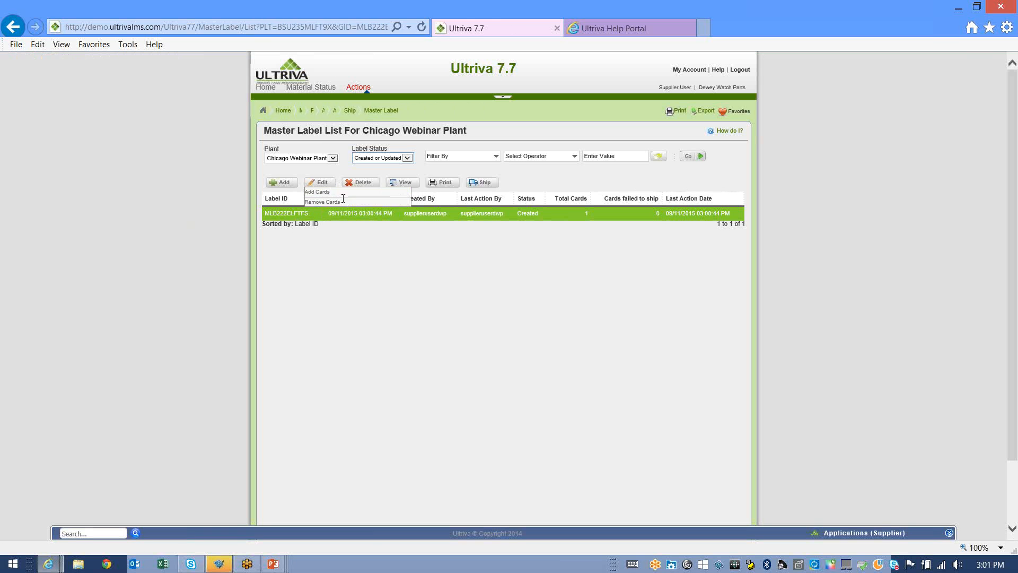
pyautogui.click(338, 193)
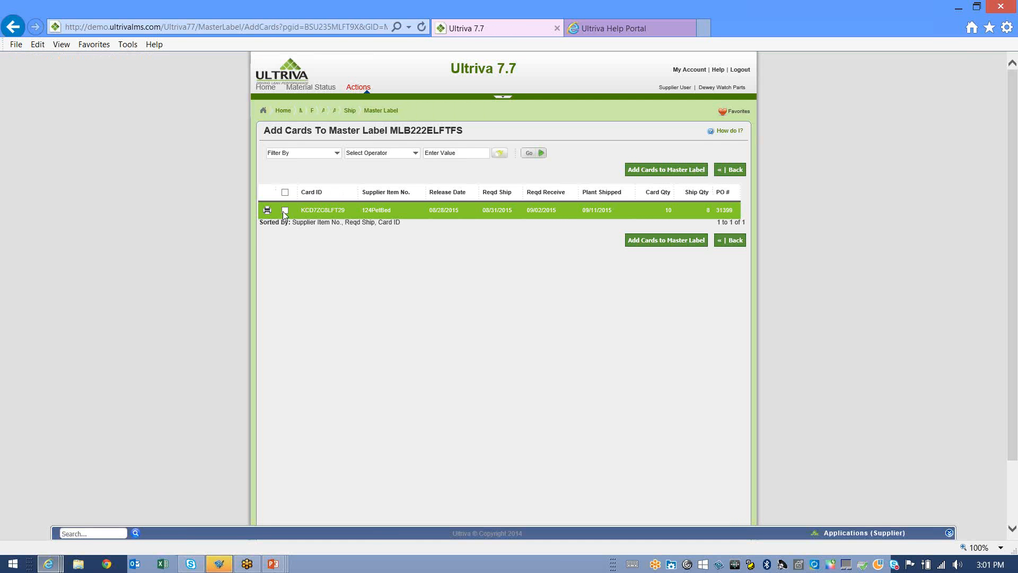
pyautogui.click(284, 211)
pyautogui.click(645, 170)
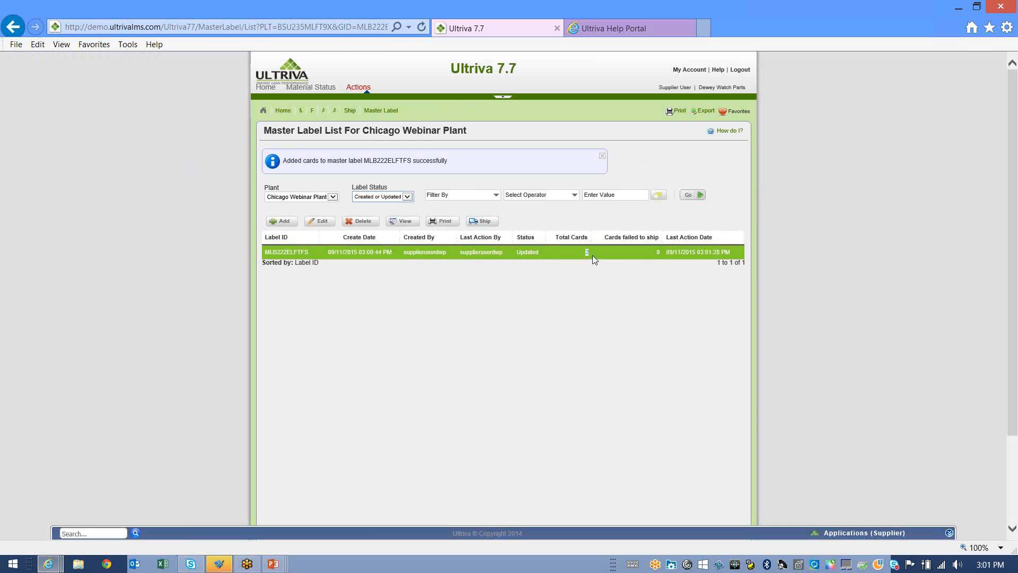
pyautogui.click(582, 270)
# Remove card KCD7ZC7LFT4K from the master label.
pyautogui.click(325, 224)
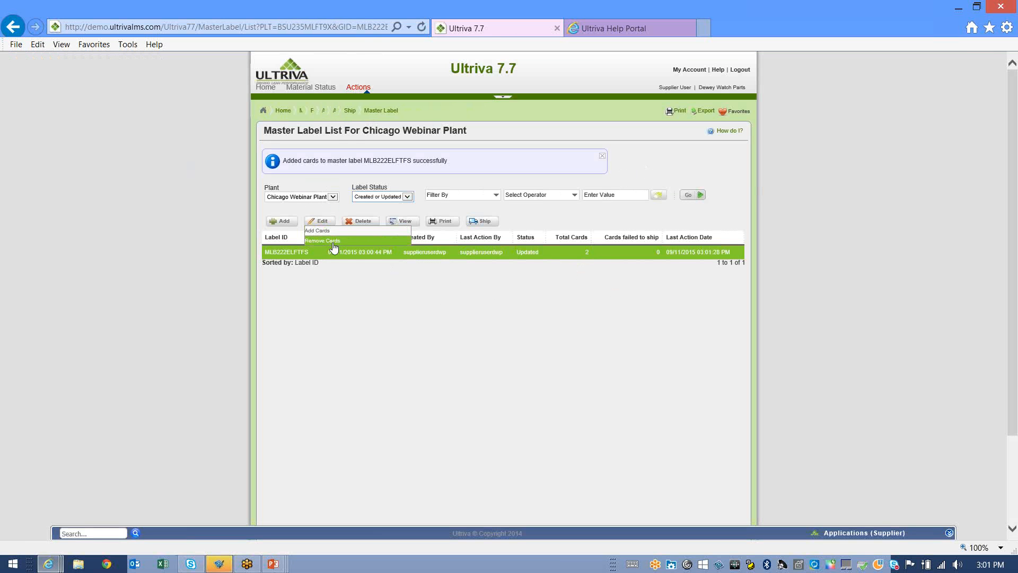
pyautogui.click(333, 243)
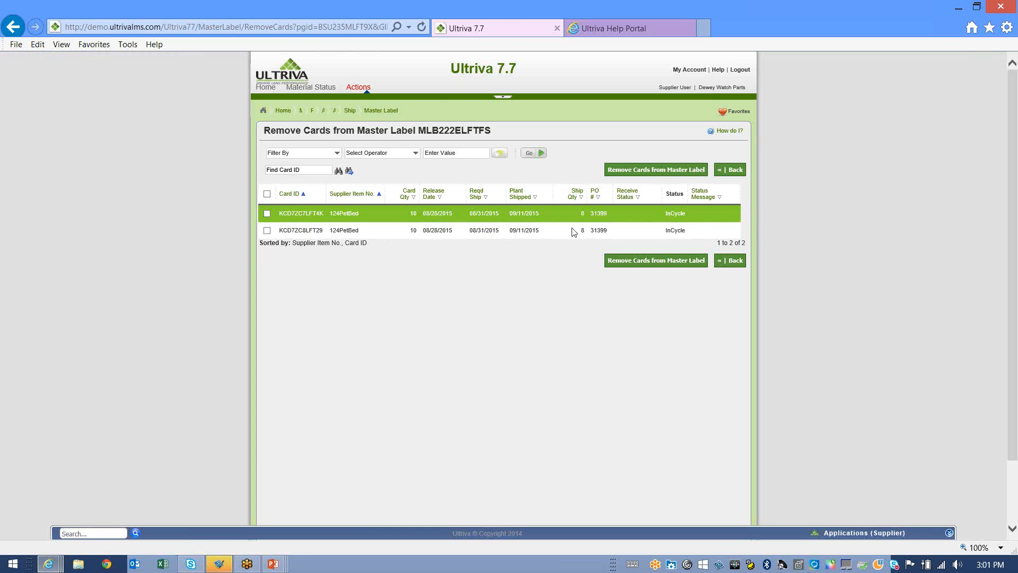
pyautogui.click(267, 214)
pyautogui.click(638, 171)
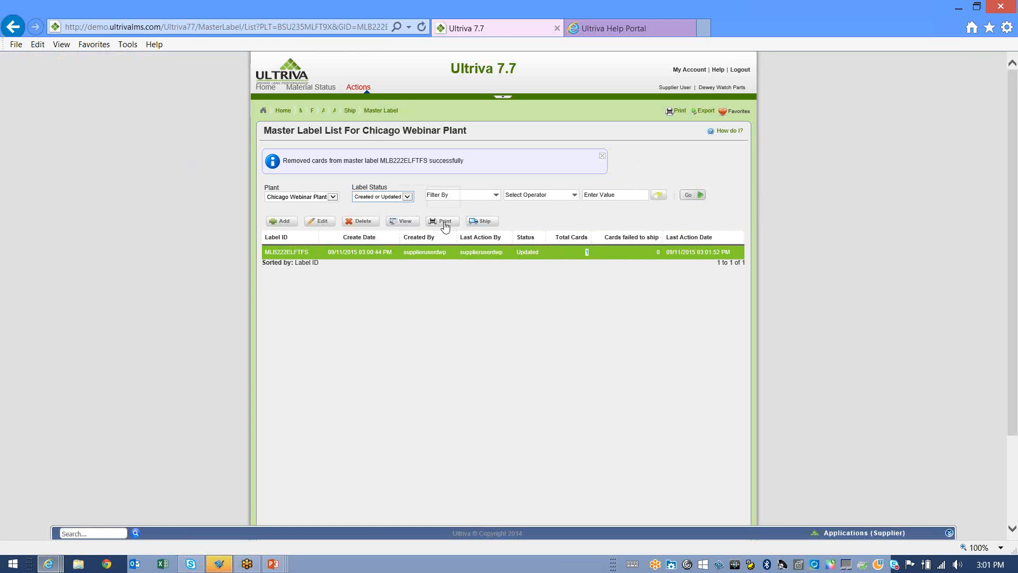
# Ship the master label with tracking number 123456, leaving the carrier unselected and the notes empty.
pyautogui.click(491, 223)
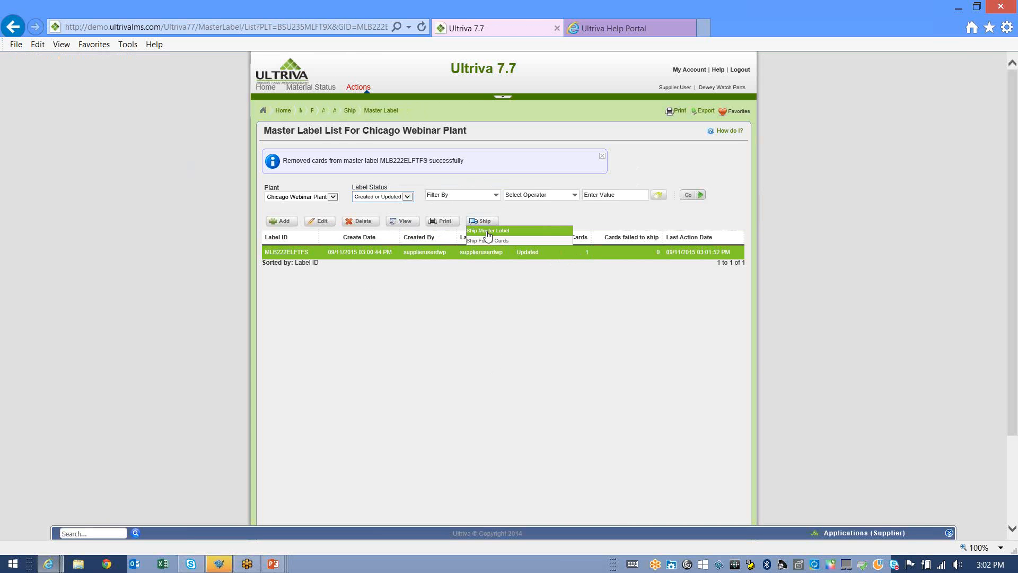
pyautogui.click(488, 231)
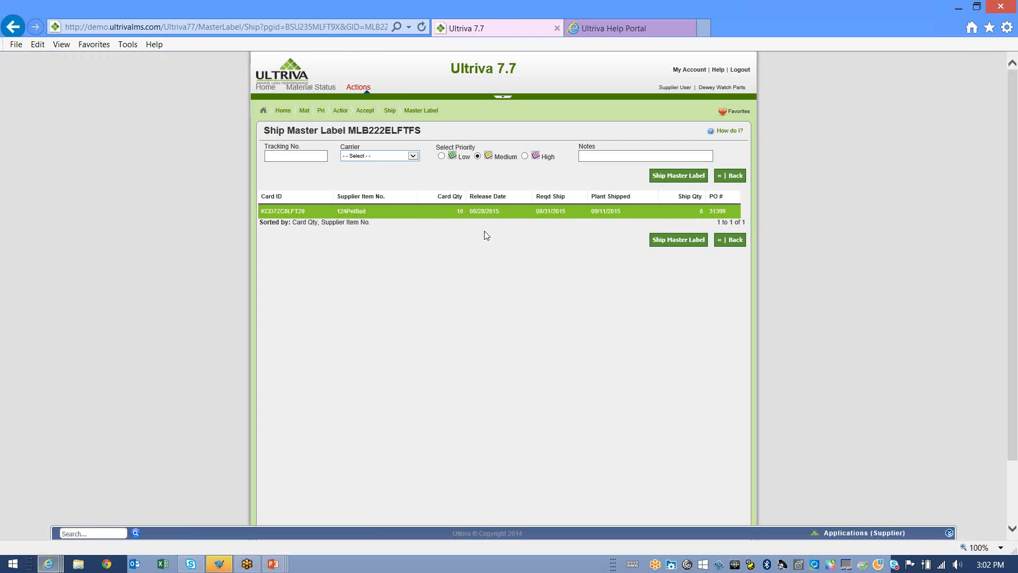
pyautogui.click(314, 158)
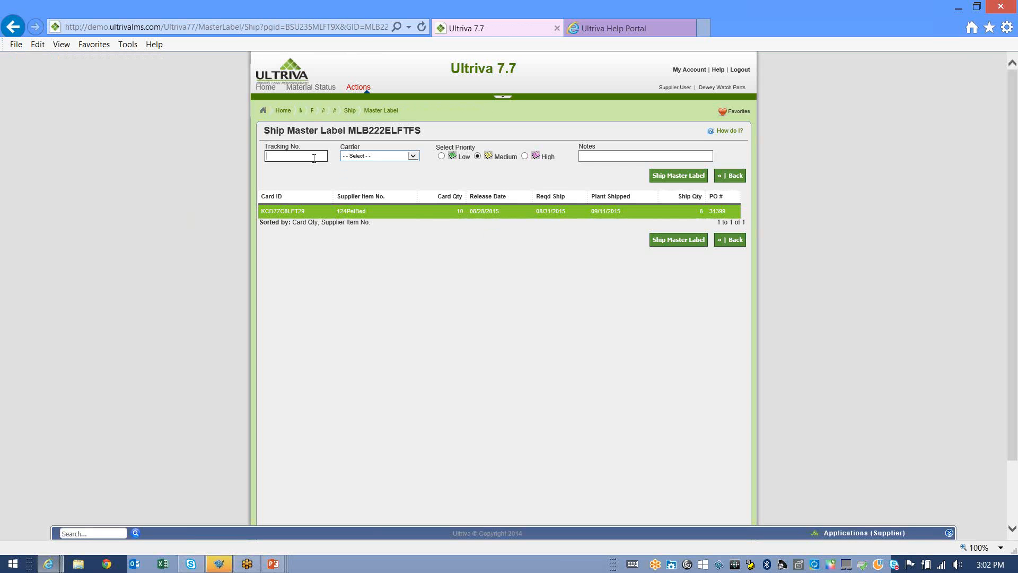
pyautogui.write('123456')
pyautogui.click(415, 157)
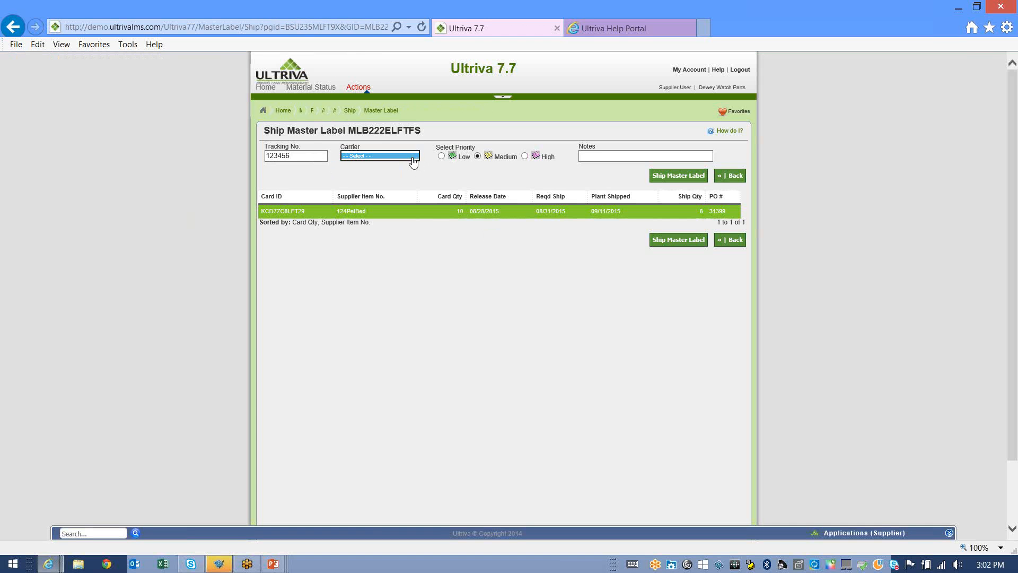
pyautogui.click(416, 157)
pyautogui.click(447, 175)
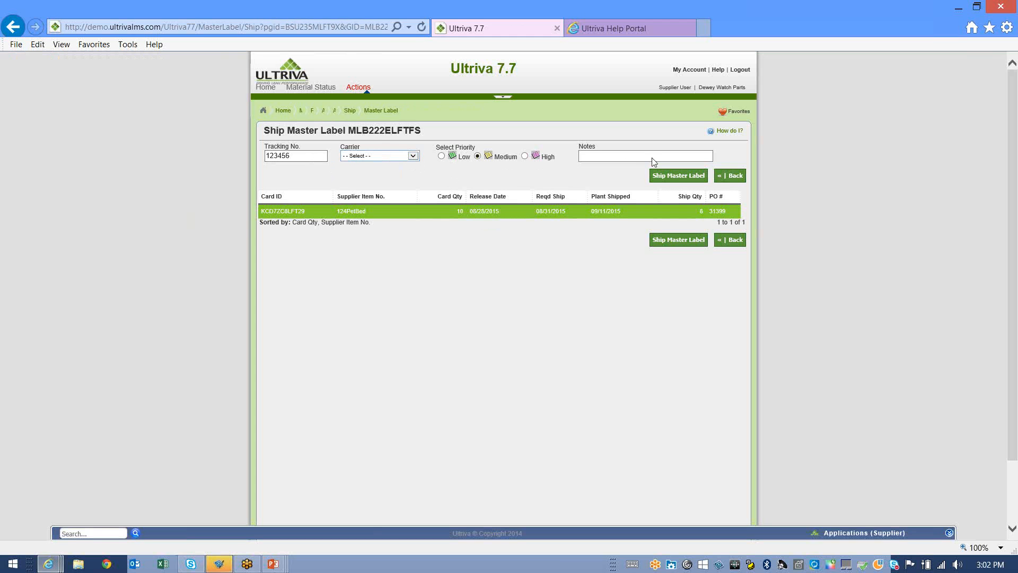
pyautogui.click(671, 177)
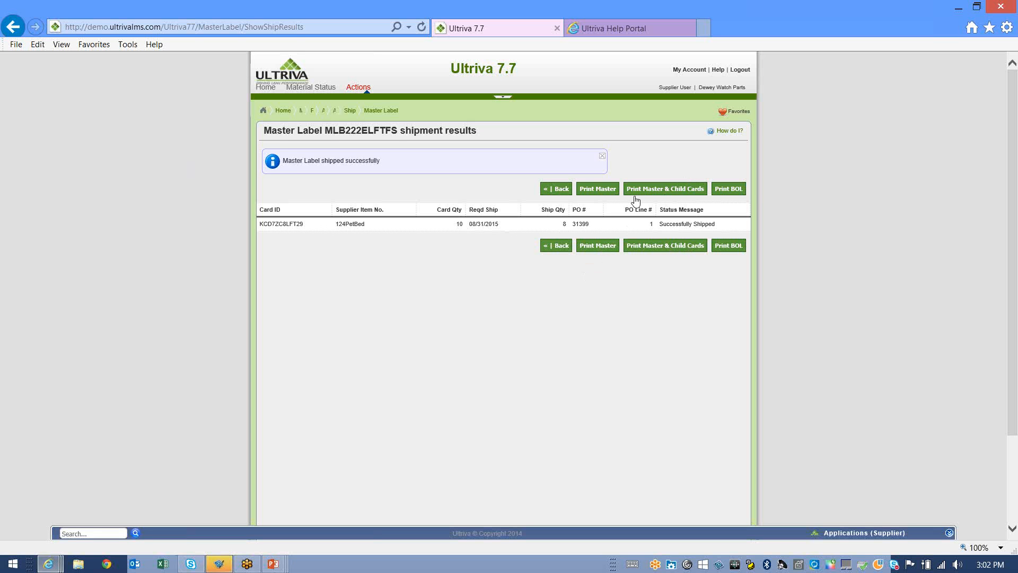
# Request a print of the shipped master label, and filter the Chicago Webinar Plant master label list by Shipped status.
pyautogui.click(592, 190)
pyautogui.click(559, 249)
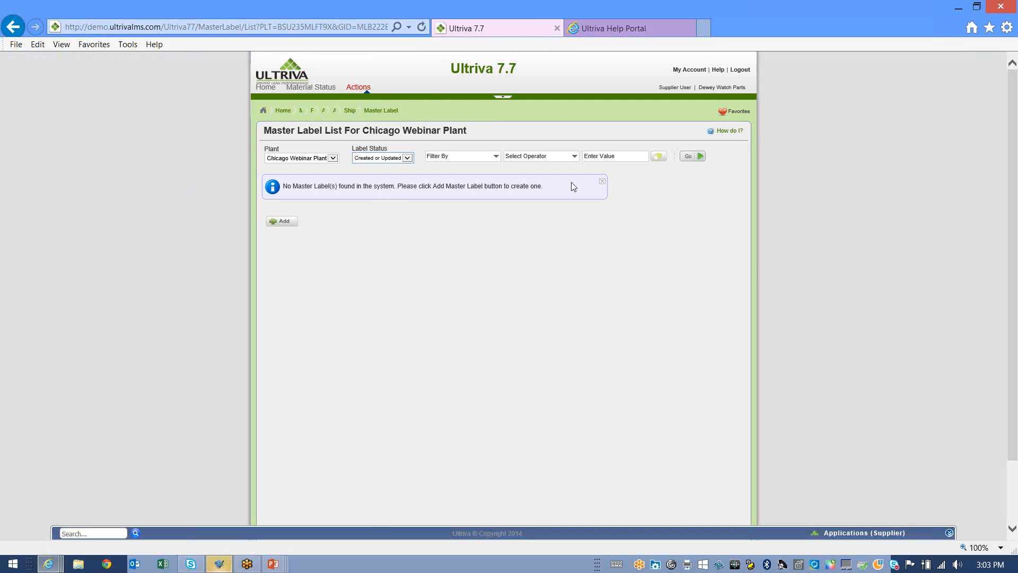
pyautogui.click(404, 160)
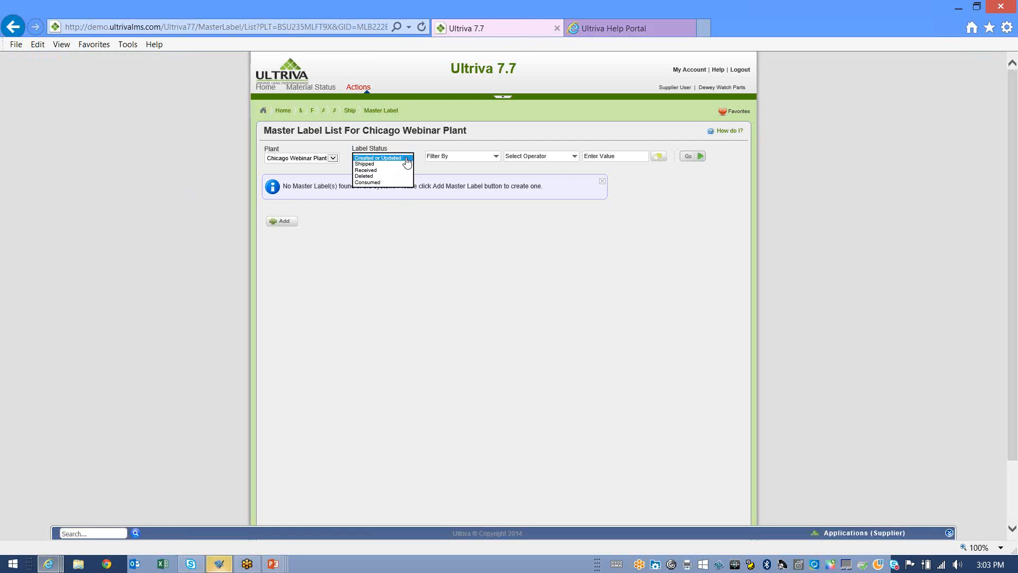
pyautogui.click(364, 164)
pyautogui.click(691, 159)
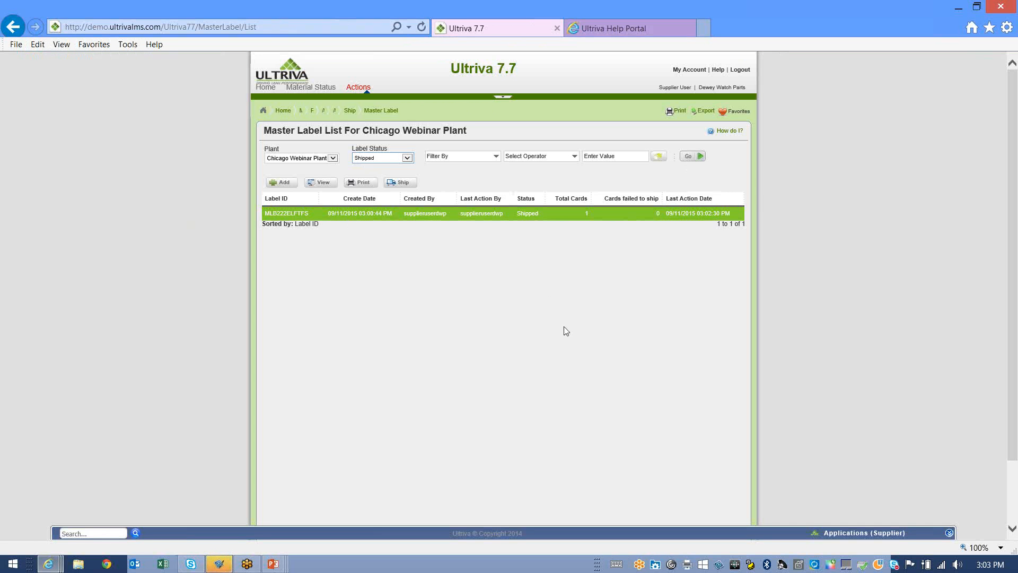
# Open the Set Tracking No. supplier action and show the cards of item 123Leash.
pyautogui.click(262, 89)
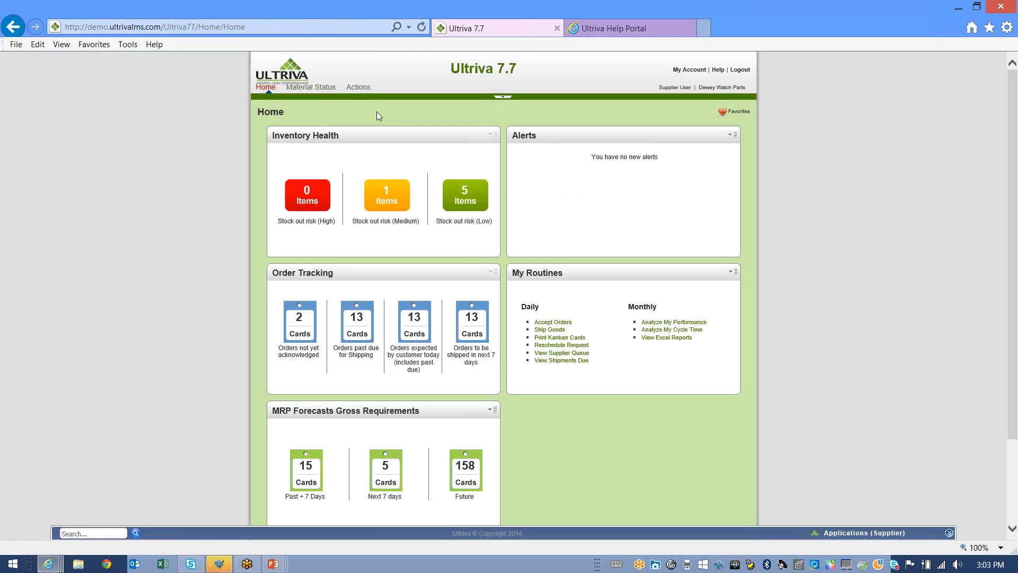
pyautogui.click(359, 88)
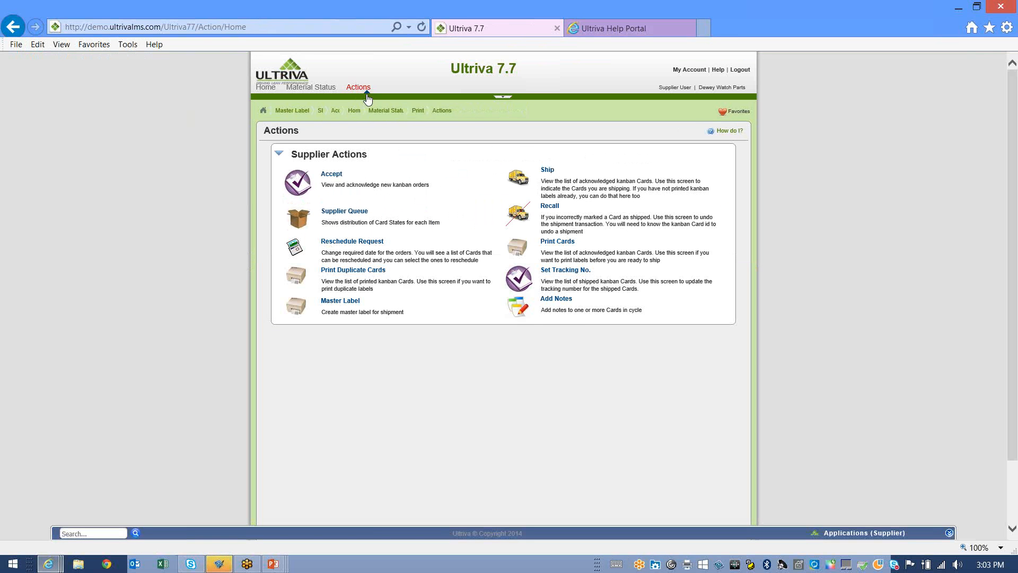
pyautogui.click(560, 275)
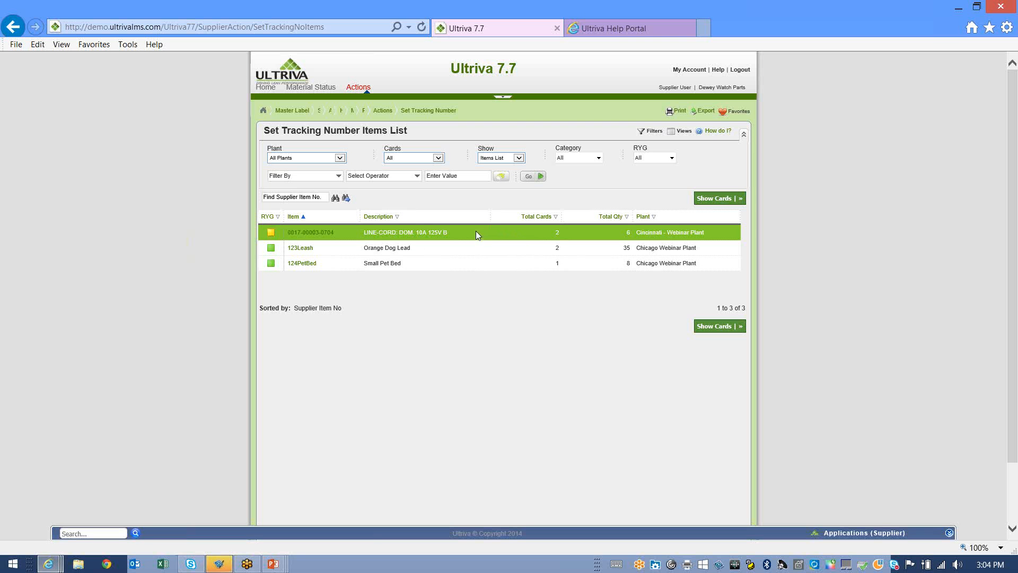
pyautogui.click(408, 253)
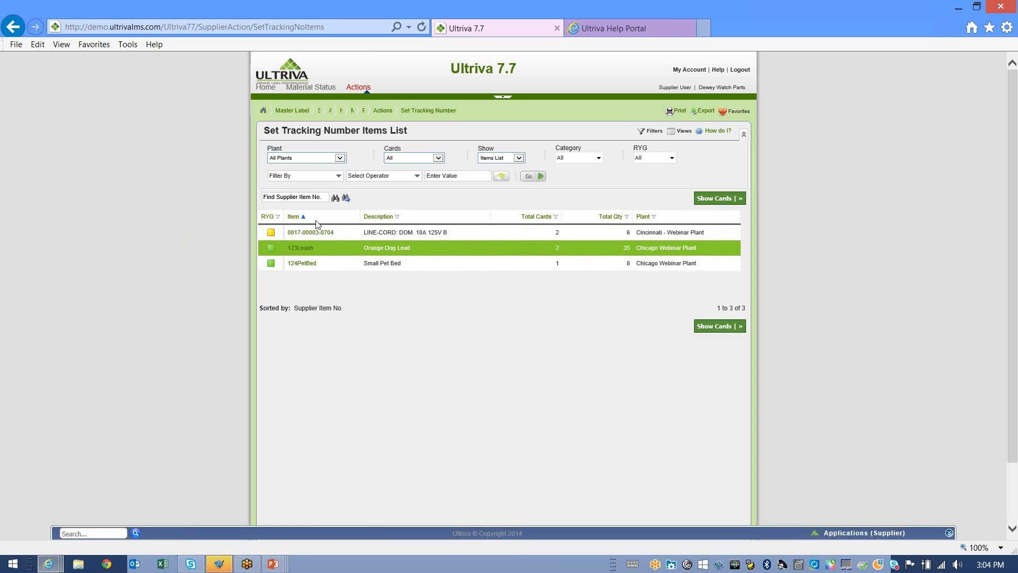
pyautogui.click(720, 198)
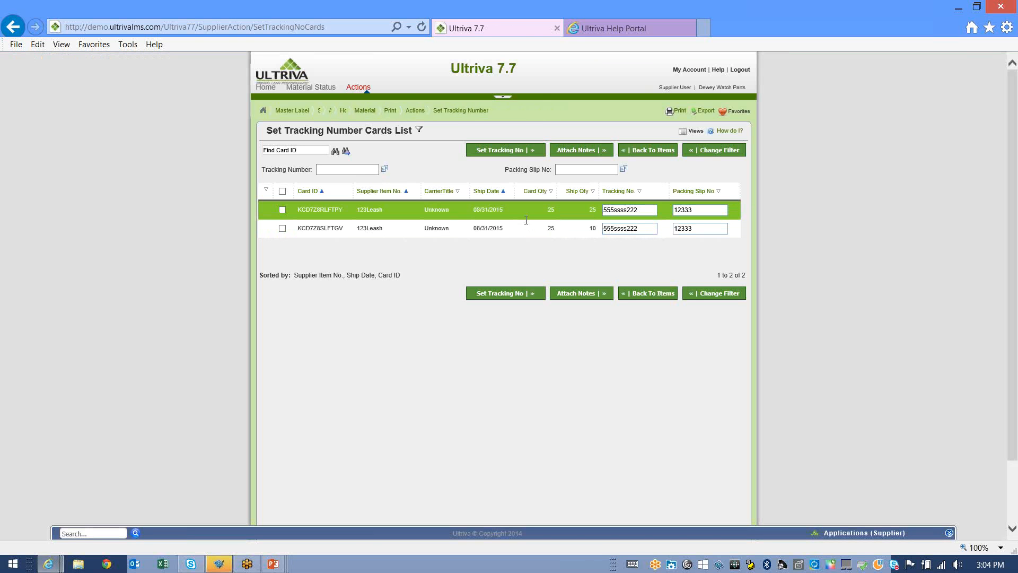
# Set the tracking number 09112015 on both 123Leash cards and submit the tracking number update.
pyautogui.click(358, 170)
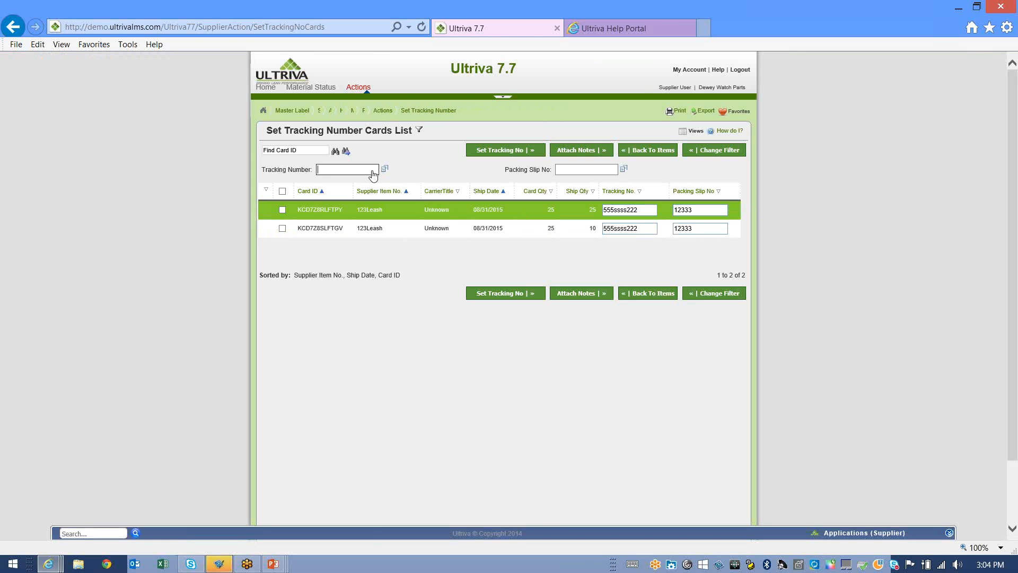
pyautogui.click(282, 190)
pyautogui.click(350, 169)
pyautogui.click(350, 172)
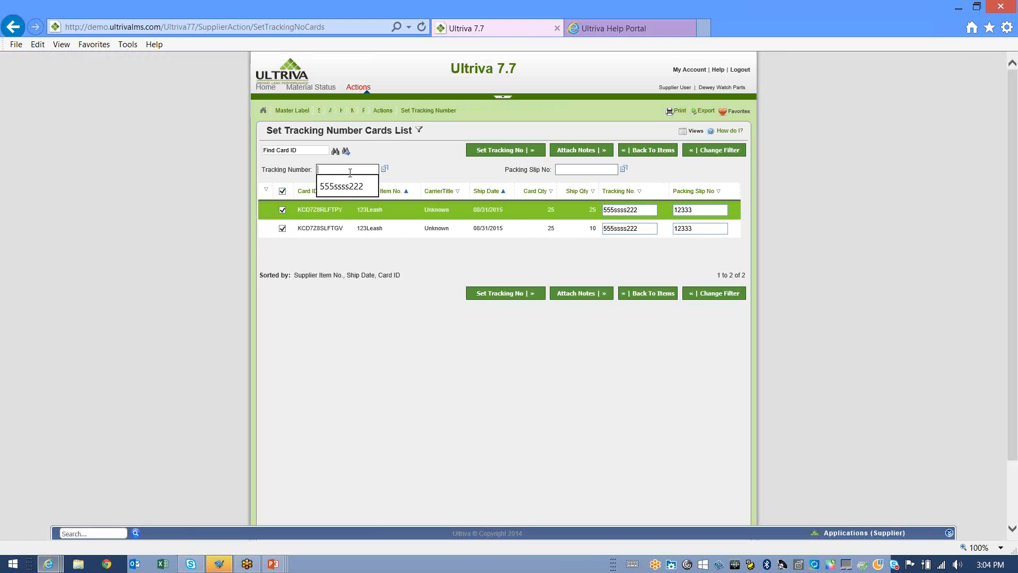
pyautogui.write('09')
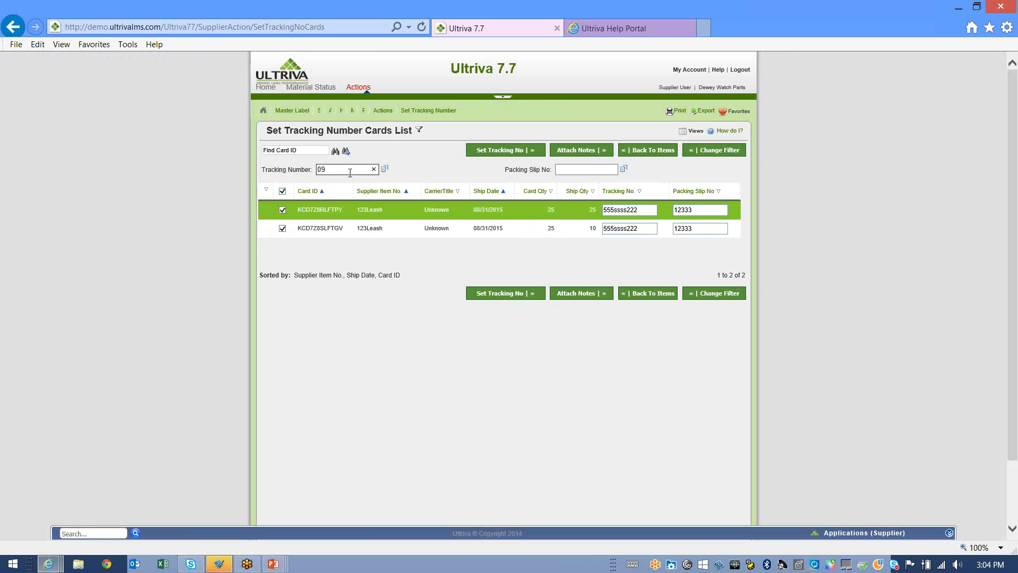
pyautogui.write('112015')
pyautogui.click(381, 170)
pyautogui.click(501, 296)
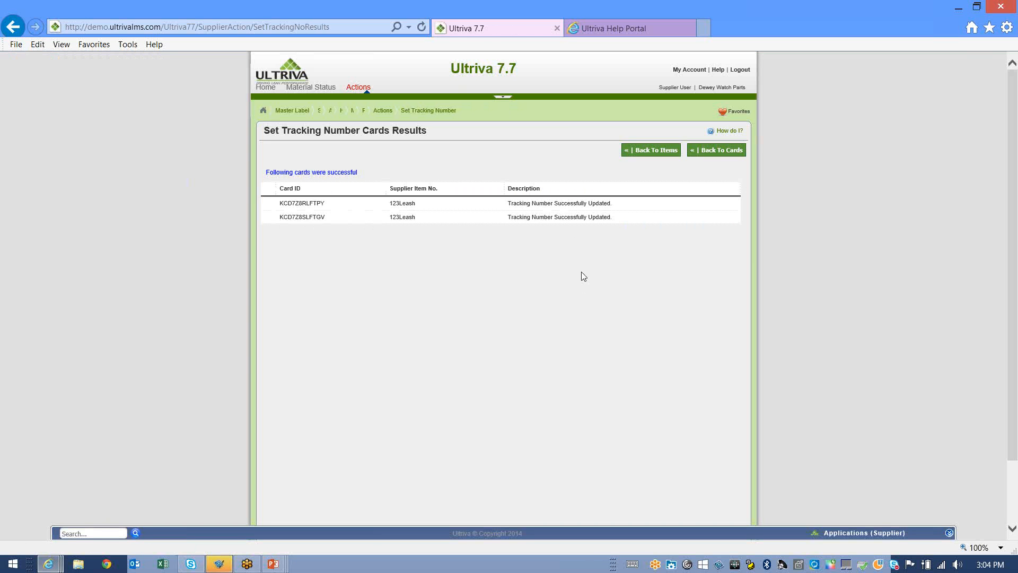
# Return to the home page and open the Recall supplier action.
pyautogui.click(279, 89)
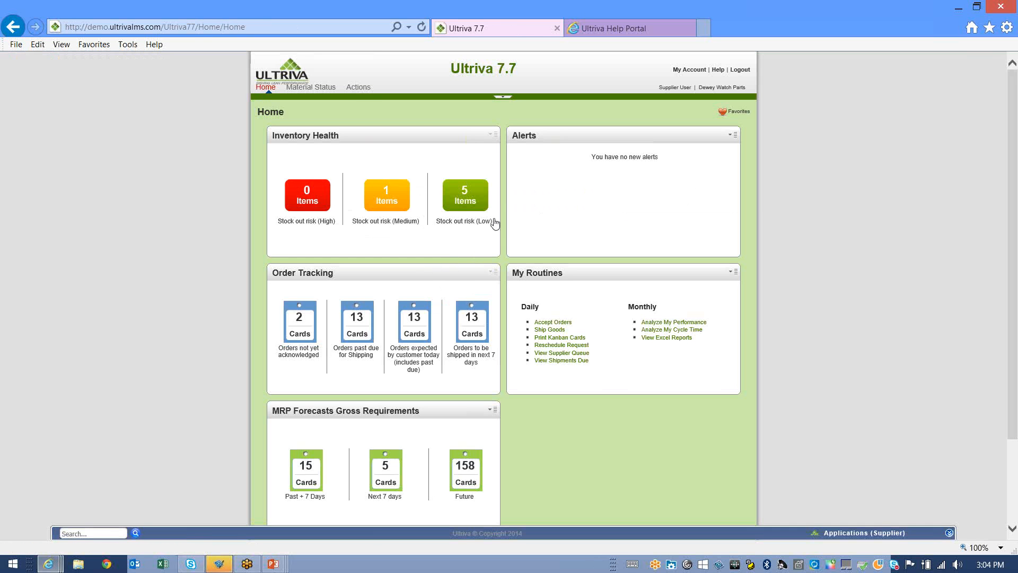
pyautogui.click(358, 88)
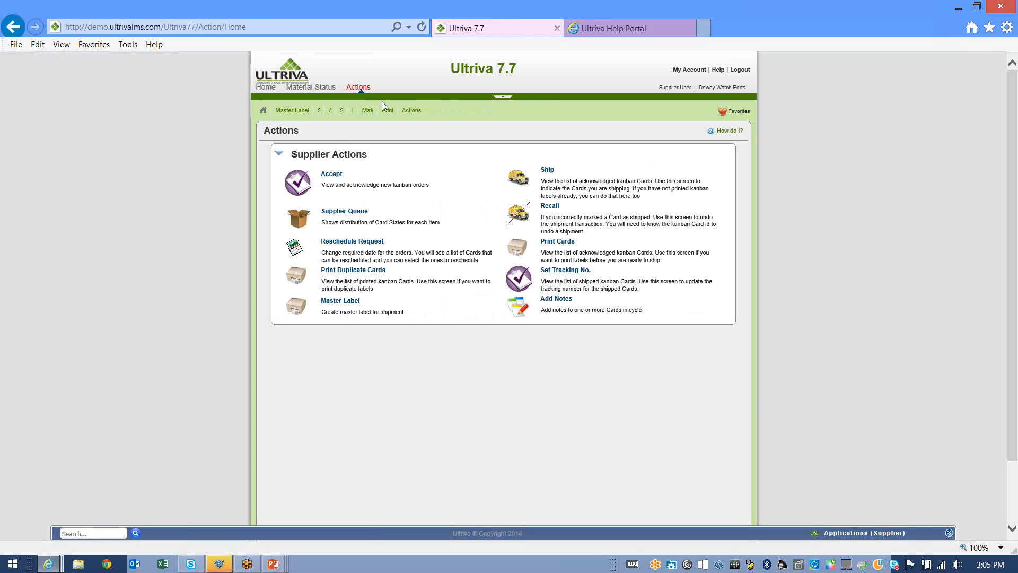
pyautogui.click(551, 208)
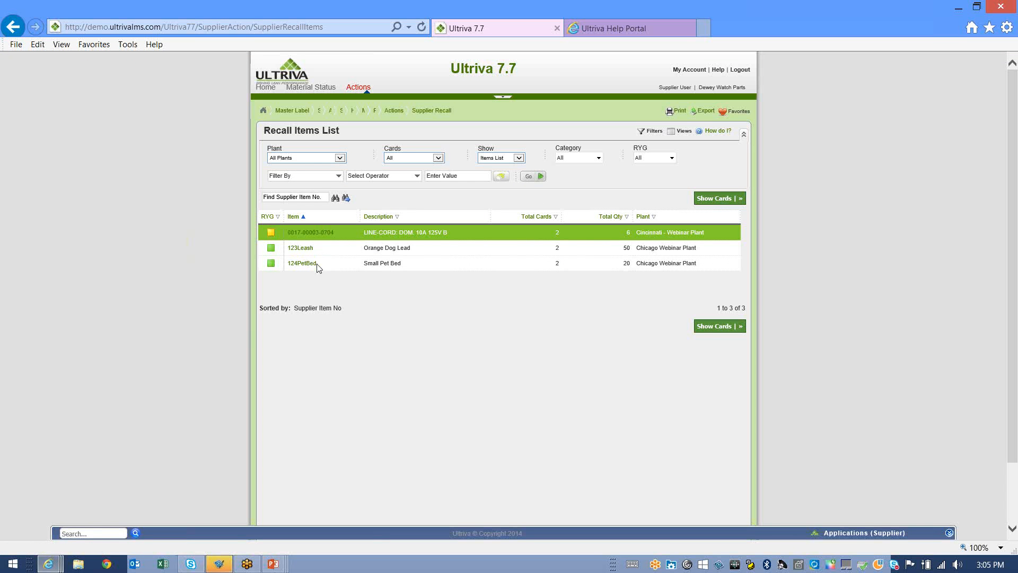
# Examine the plant, cards, show and filter-by options available for the recall items list.
pyautogui.click(339, 158)
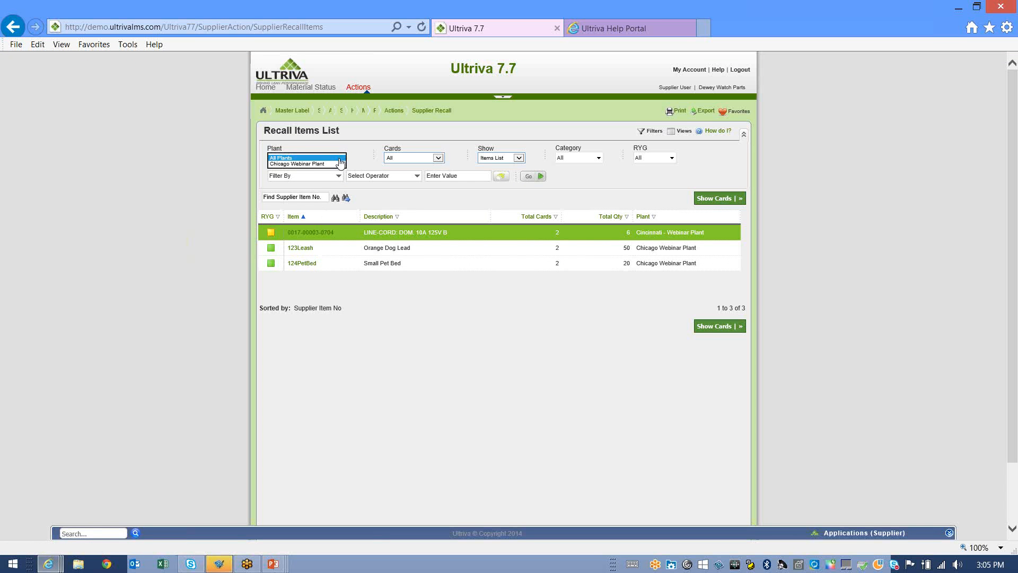
pyautogui.click(444, 149)
pyautogui.click(437, 157)
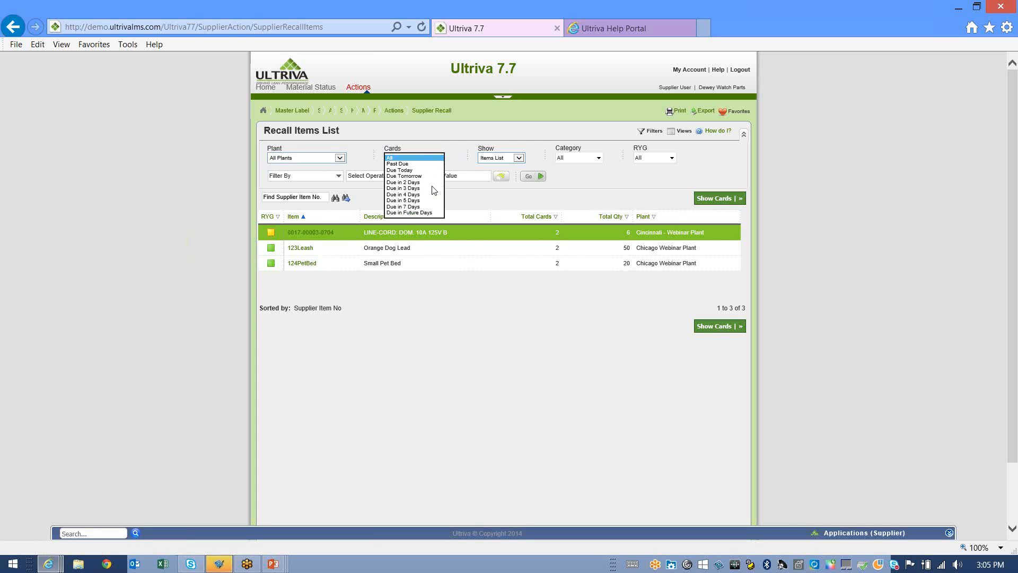
pyautogui.click(403, 157)
pyautogui.click(513, 158)
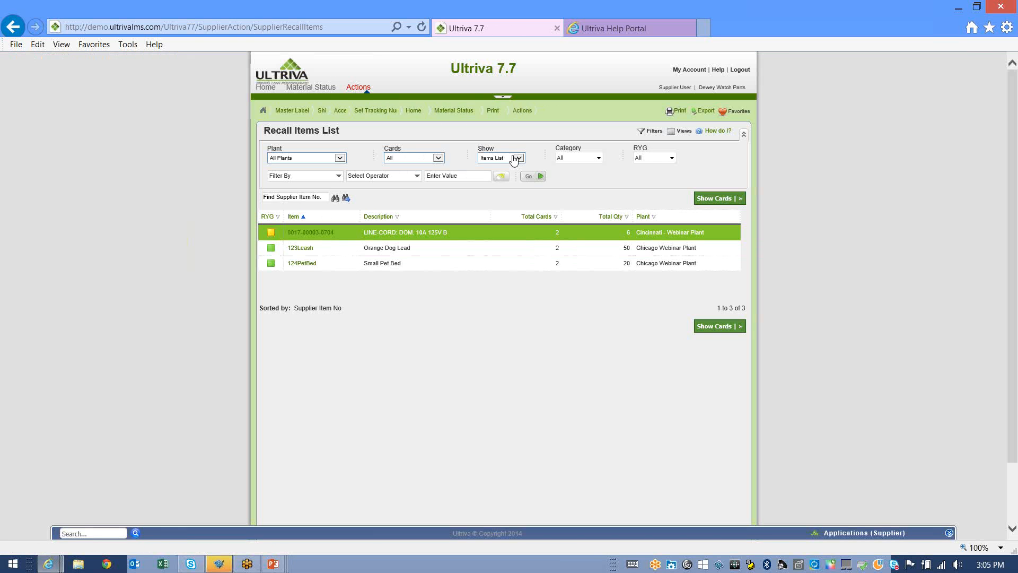
pyautogui.click(520, 158)
pyautogui.click(549, 102)
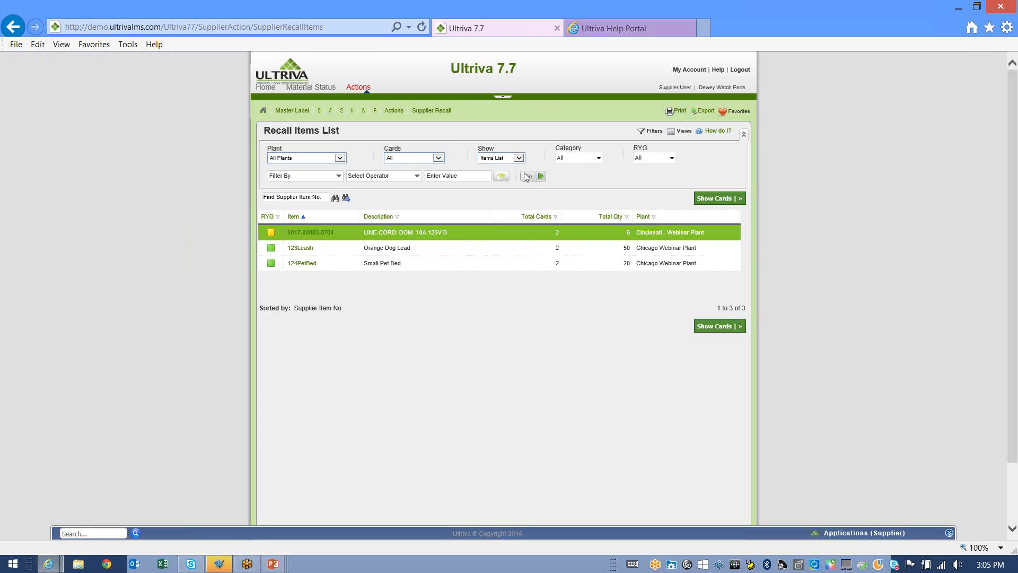
pyautogui.click(340, 180)
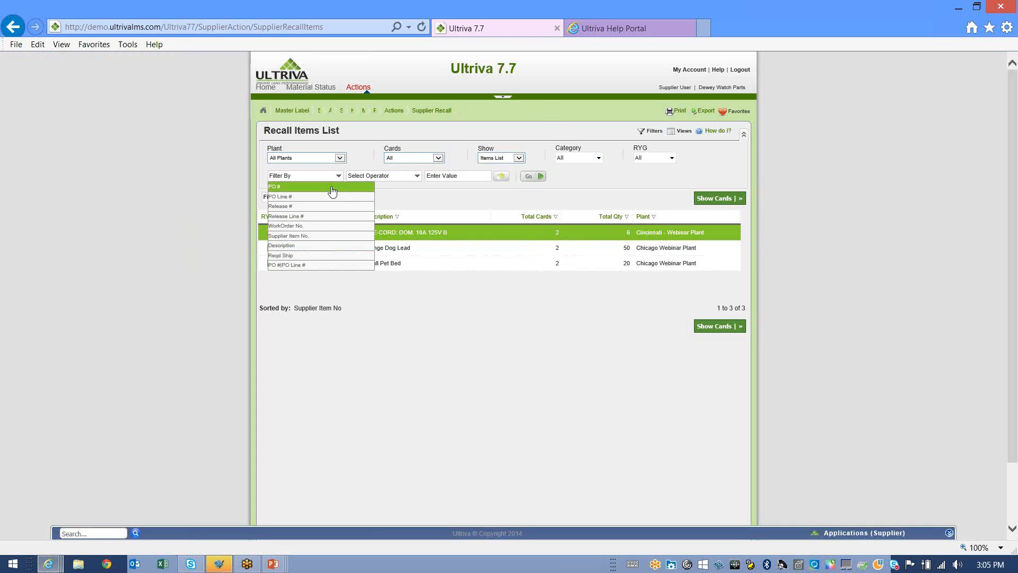
pyautogui.click(366, 144)
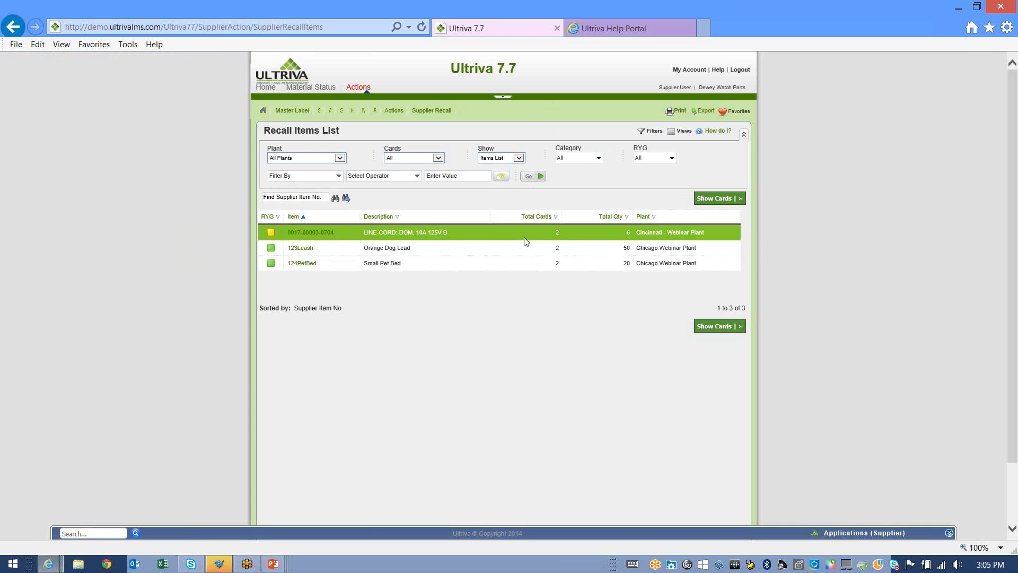
pyautogui.click(305, 237)
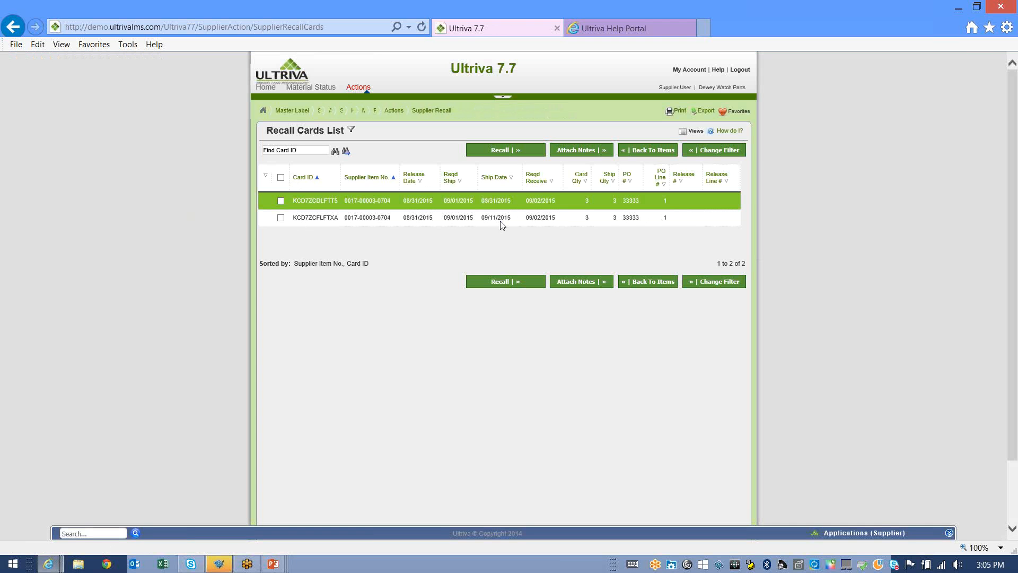
pyautogui.click(281, 201)
pyautogui.click(503, 155)
pyautogui.click(586, 151)
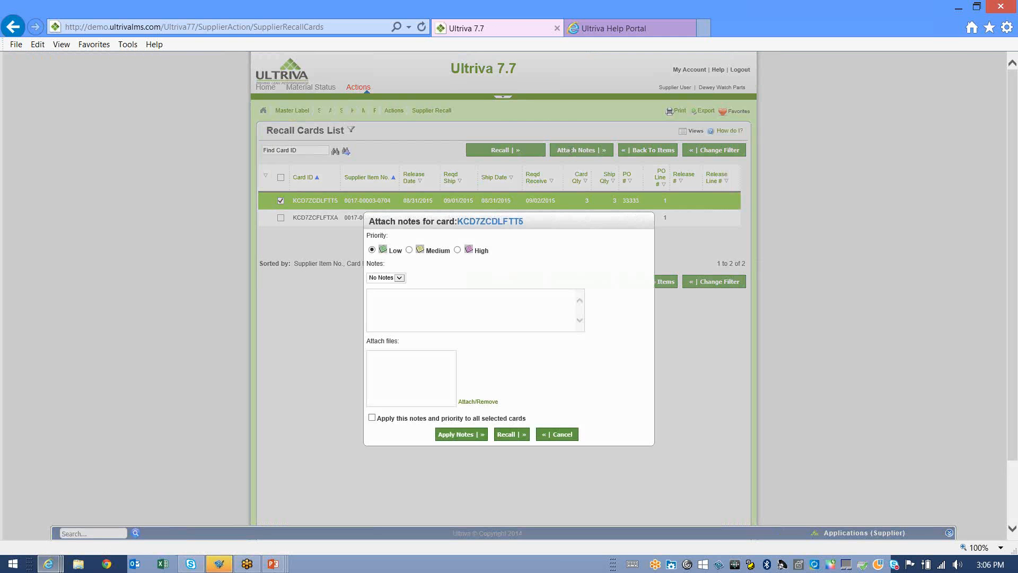
pyautogui.click(417, 306)
pyautogui.write('accidentally shipped, so recalling')
pyautogui.click(372, 417)
pyautogui.click(508, 434)
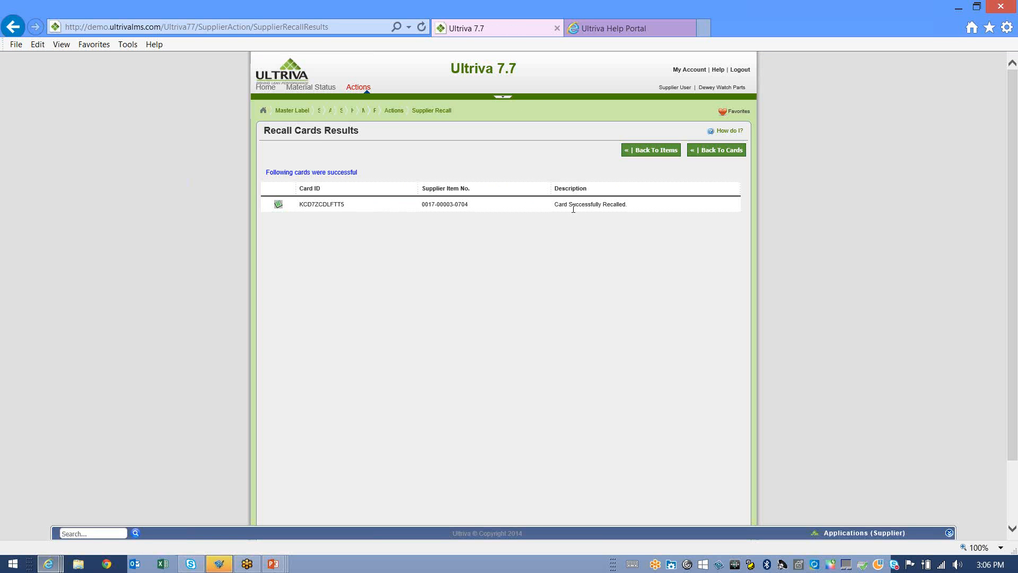
# Return to the home page and open the Print Duplicate Cards supplier action.
pyautogui.moveTo(280, 206)
pyautogui.click(269, 87)
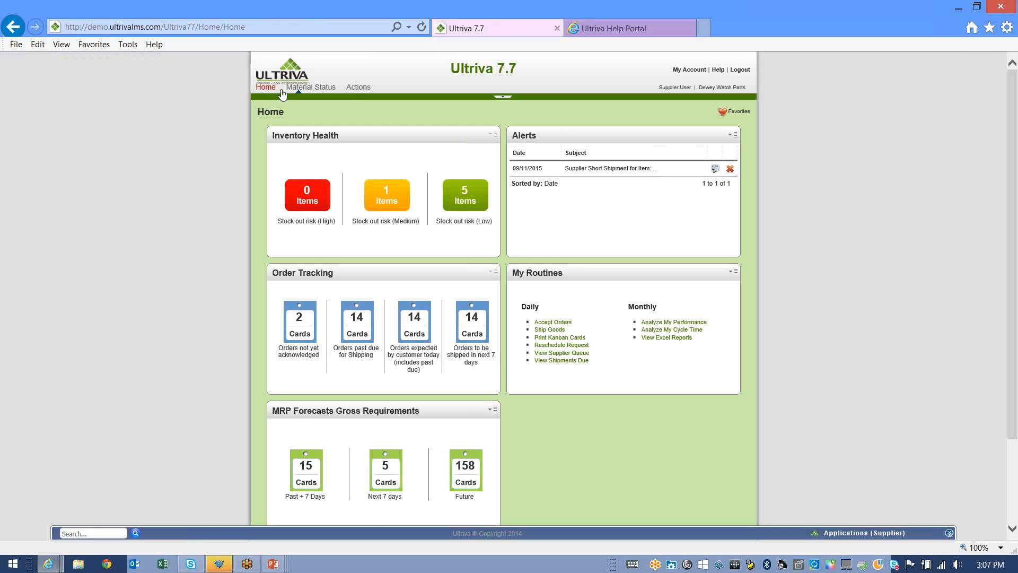
pyautogui.click(357, 87)
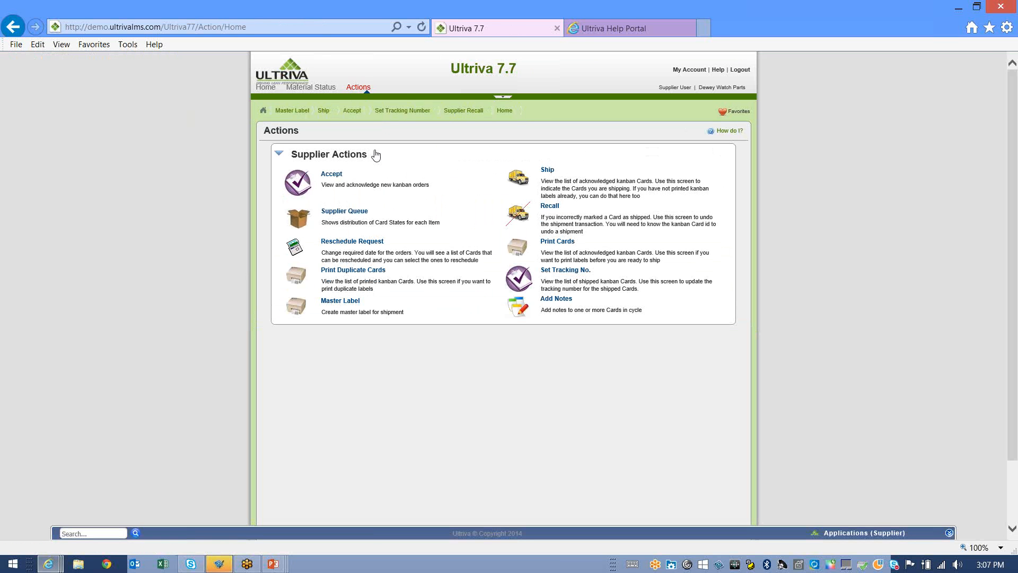
pyautogui.click(341, 273)
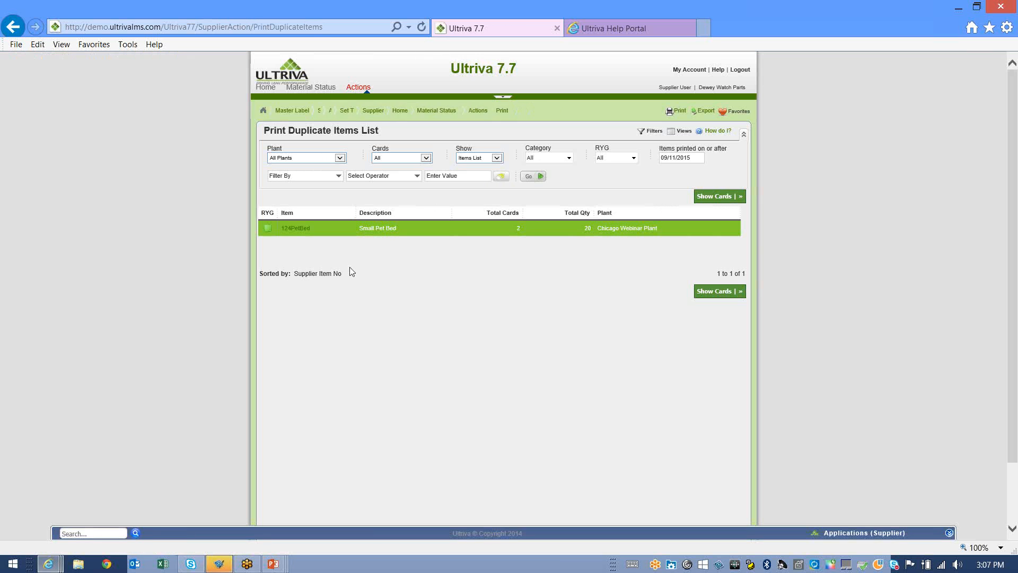
# Examine the print date, plant, cards, show and filter-by options available for the duplicate print items list.
pyautogui.click(695, 157)
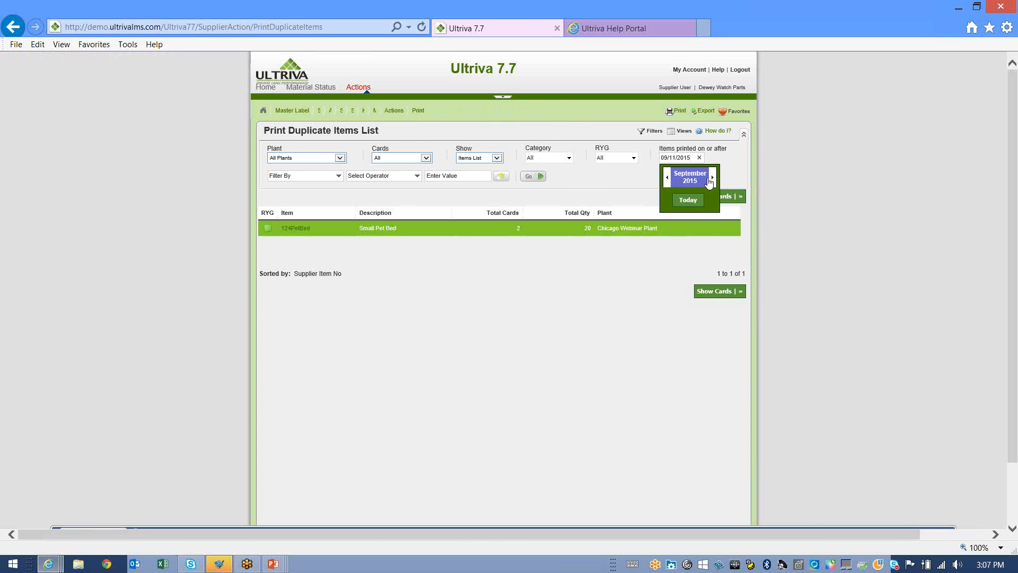
pyautogui.click(530, 136)
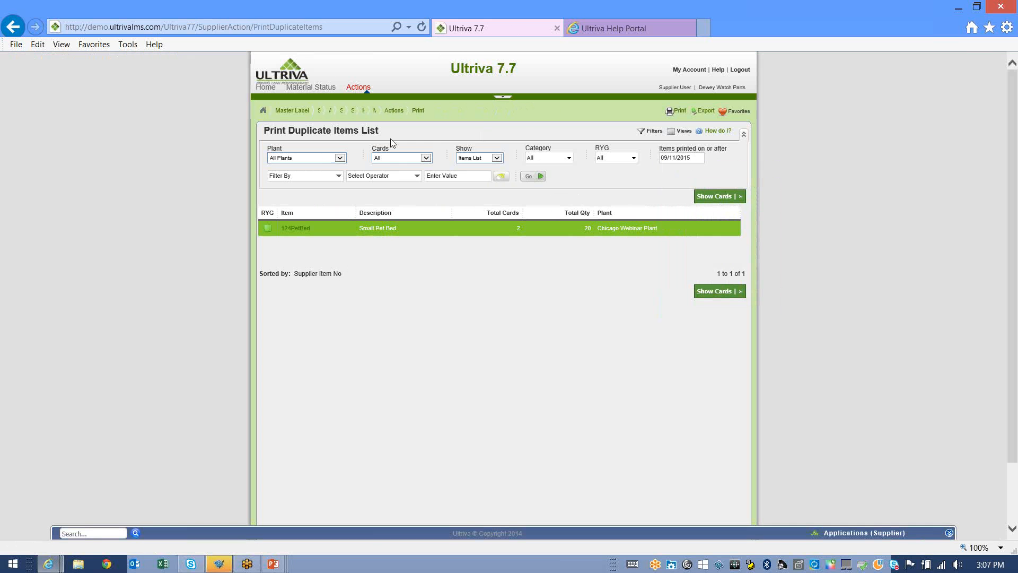
pyautogui.click(341, 160)
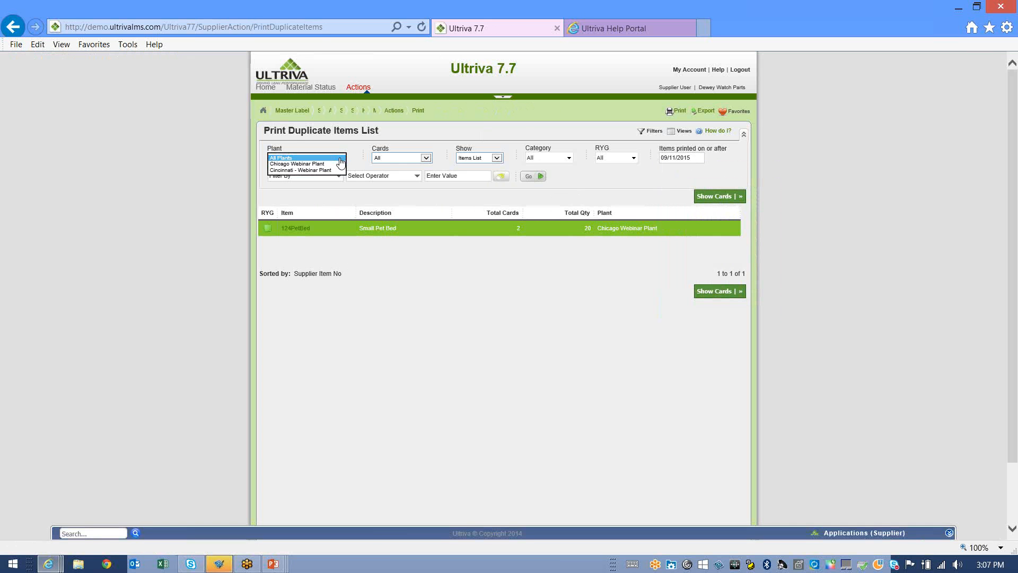
pyautogui.click(374, 131)
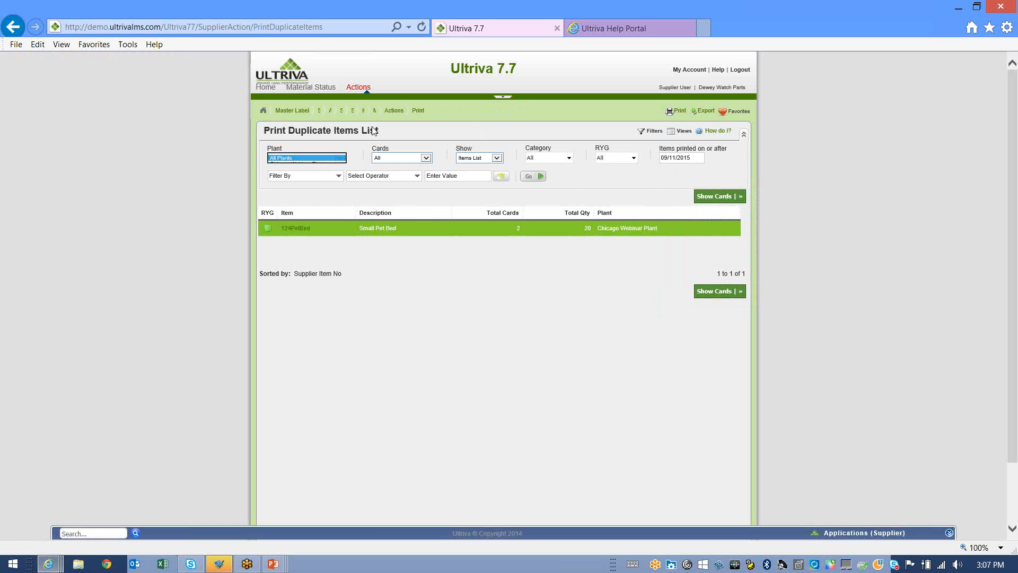
pyautogui.click(426, 157)
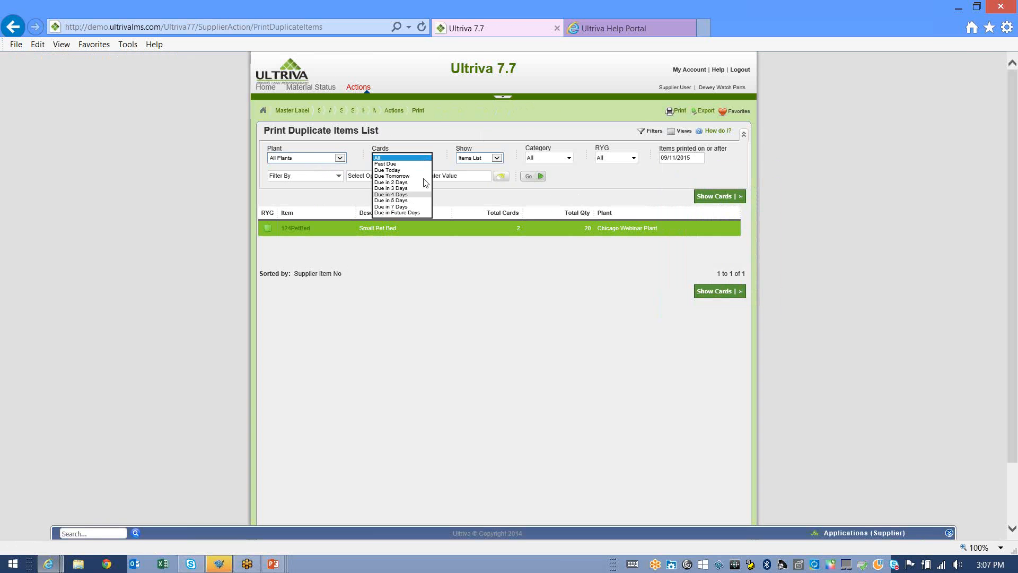
pyautogui.click(487, 155)
pyautogui.click(497, 157)
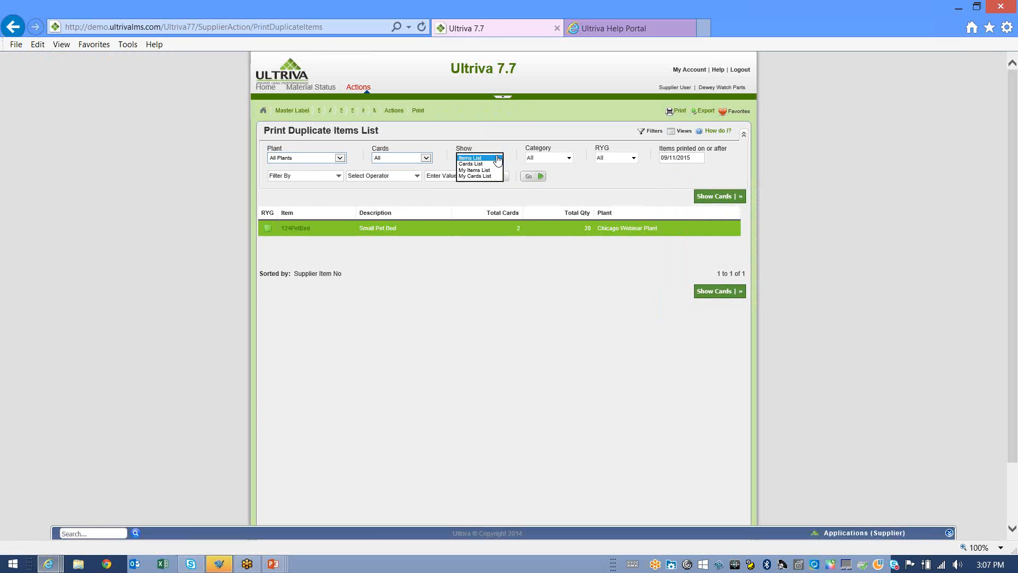
pyautogui.click(523, 78)
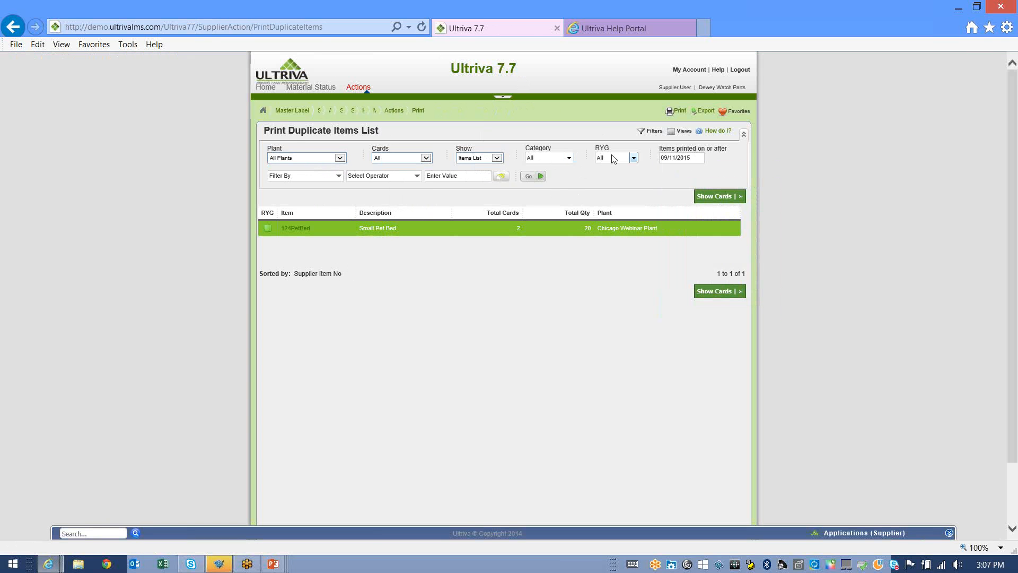
pyautogui.click(338, 175)
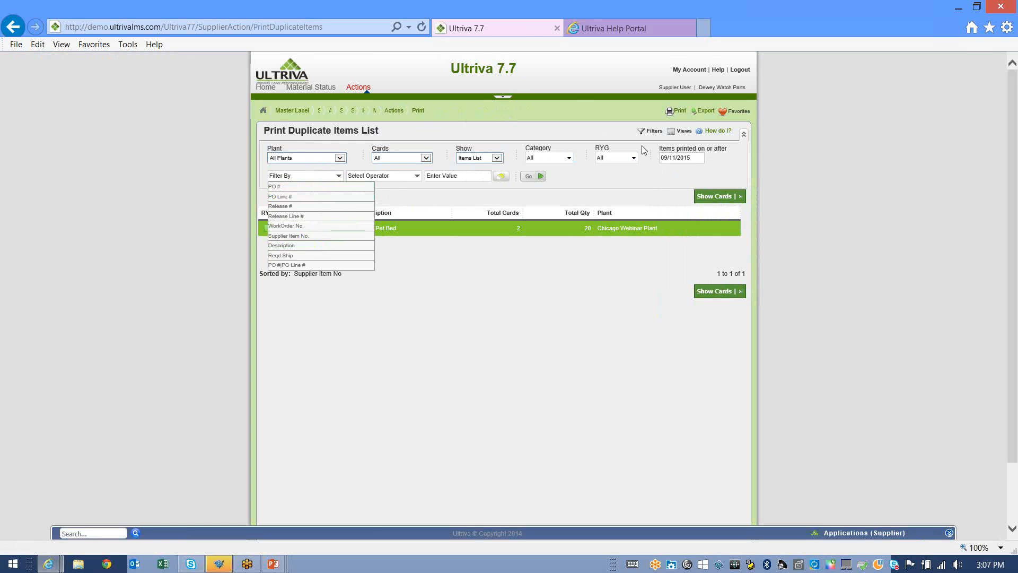
pyautogui.click(575, 110)
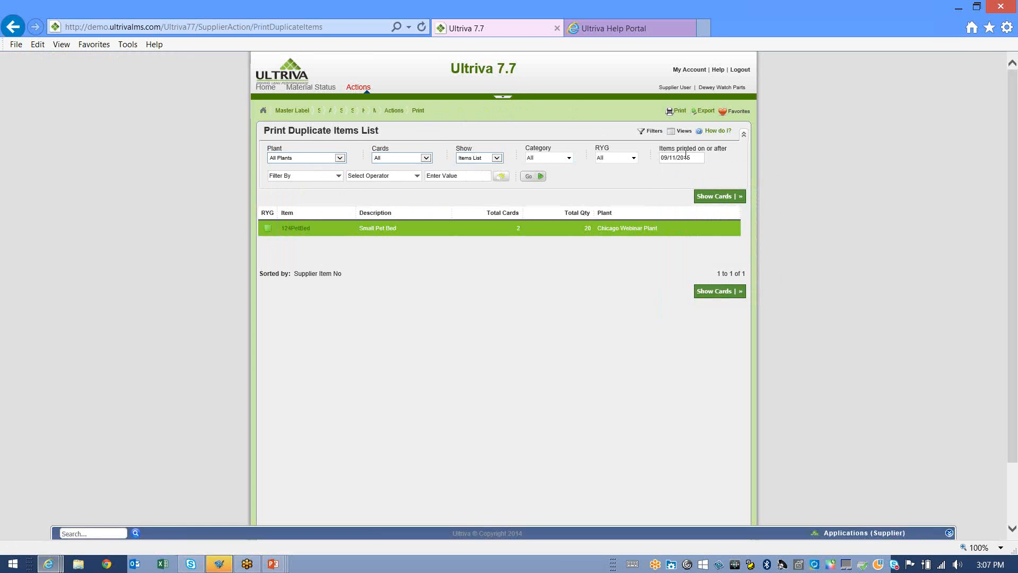
pyautogui.moveTo(659, 148); pyautogui.dragTo(728, 147)
pyautogui.click(593, 94)
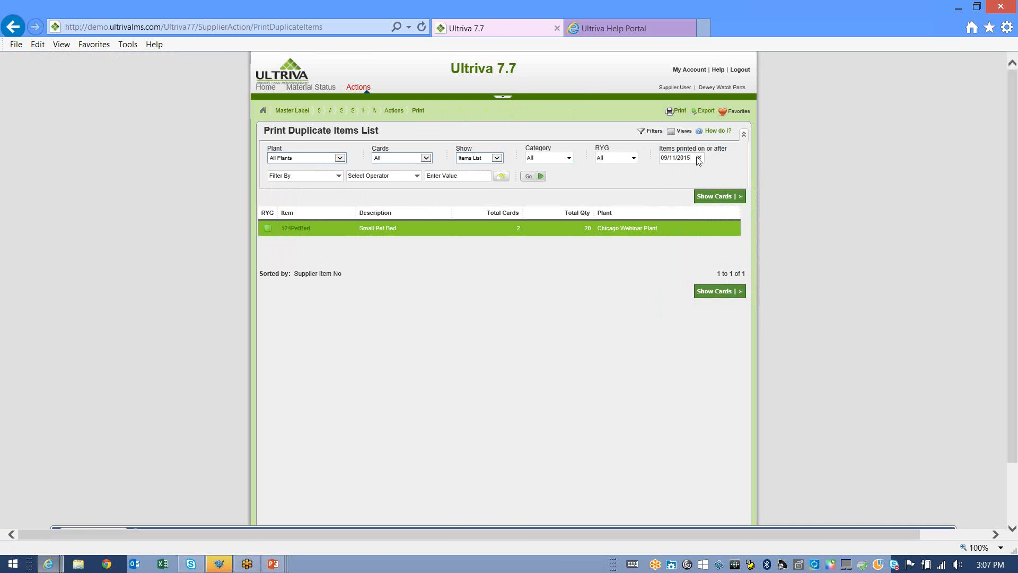
# Filter the duplicate print list to items printed on or after 09/01/2015.
pyautogui.click(696, 159)
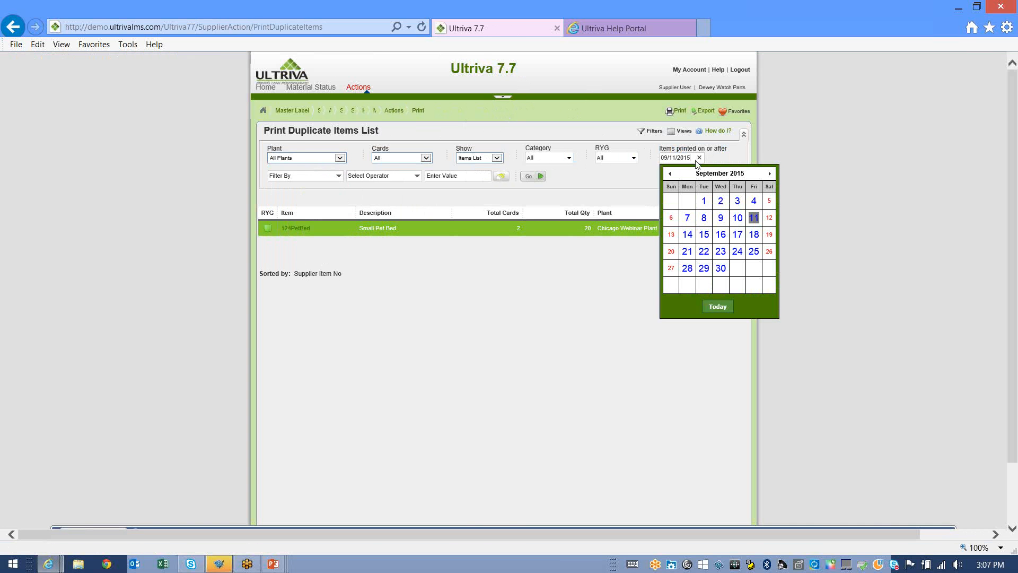
pyautogui.click(676, 159)
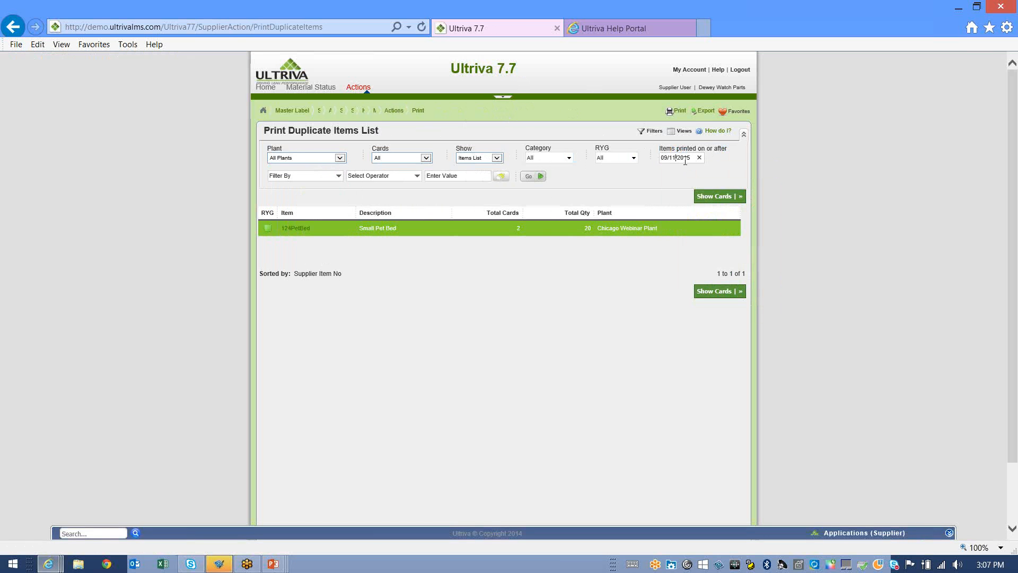
pyautogui.press('BackSpace')
pyautogui.press('BackSpace')
pyautogui.write('0')
pyautogui.write('1')
pyautogui.click(529, 178)
# Print duplicates of both 124PetBed cards, KCD7ZC7LFT4K and KCD7ZC8LFT29, and open the generated print file.
pyautogui.click(296, 229)
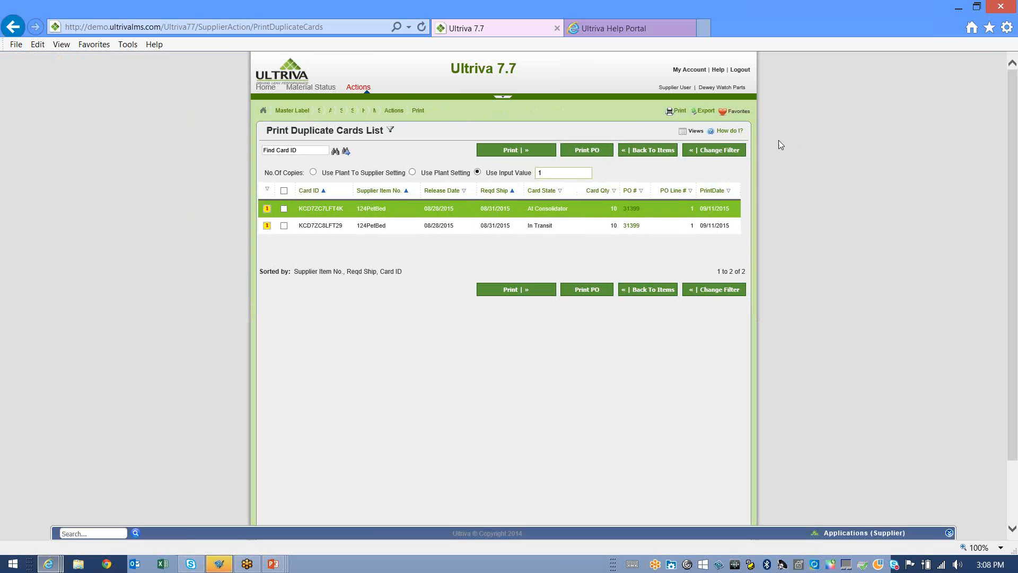
pyautogui.click(284, 209)
pyautogui.click(284, 225)
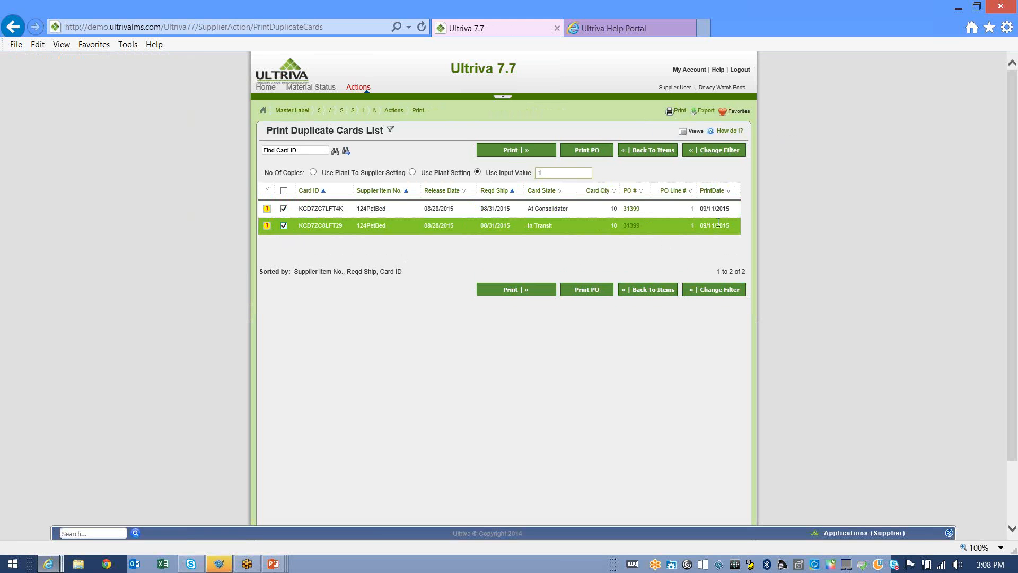
pyautogui.click(524, 152)
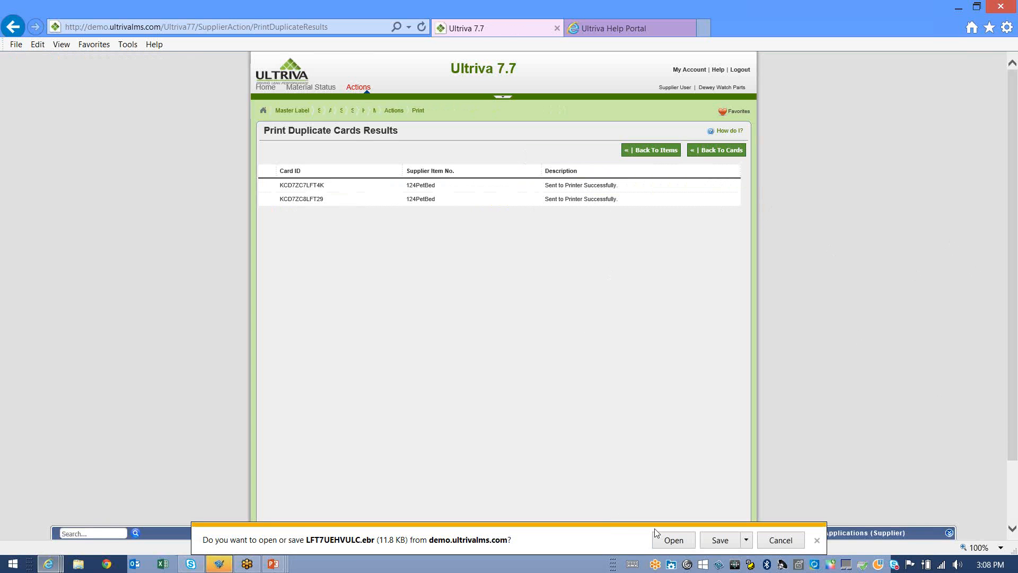
pyautogui.click(674, 540)
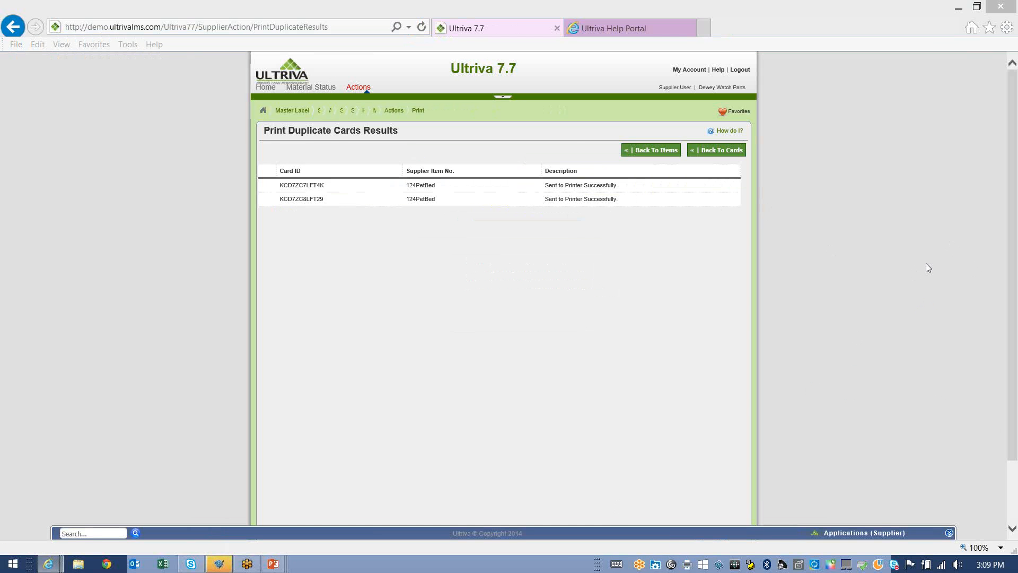
# Return to the home page, then switch to the PowerPoint slide show and advance to the Additional Resources Contacts slide.
pyautogui.click(263, 89)
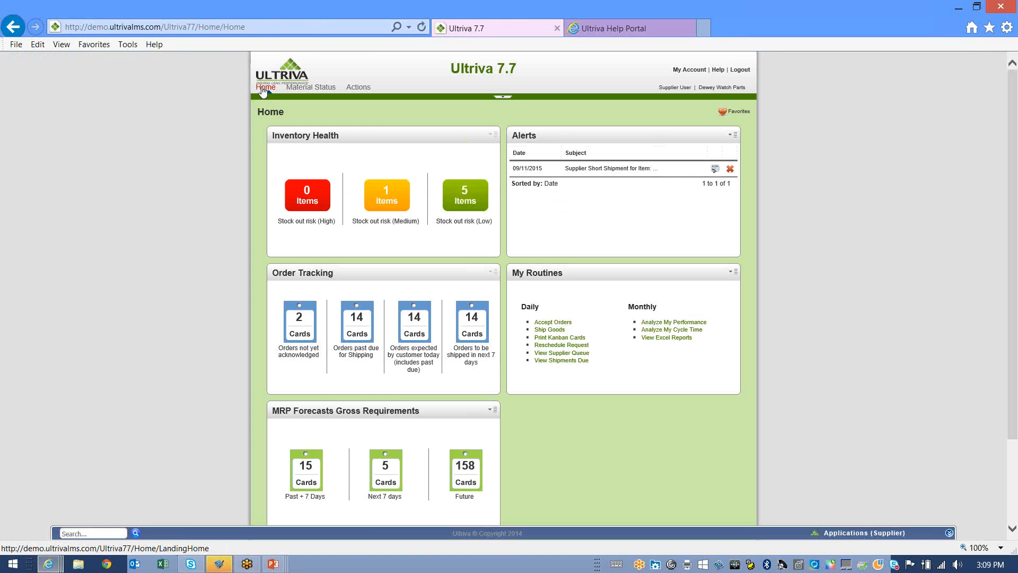
pyautogui.click(273, 565)
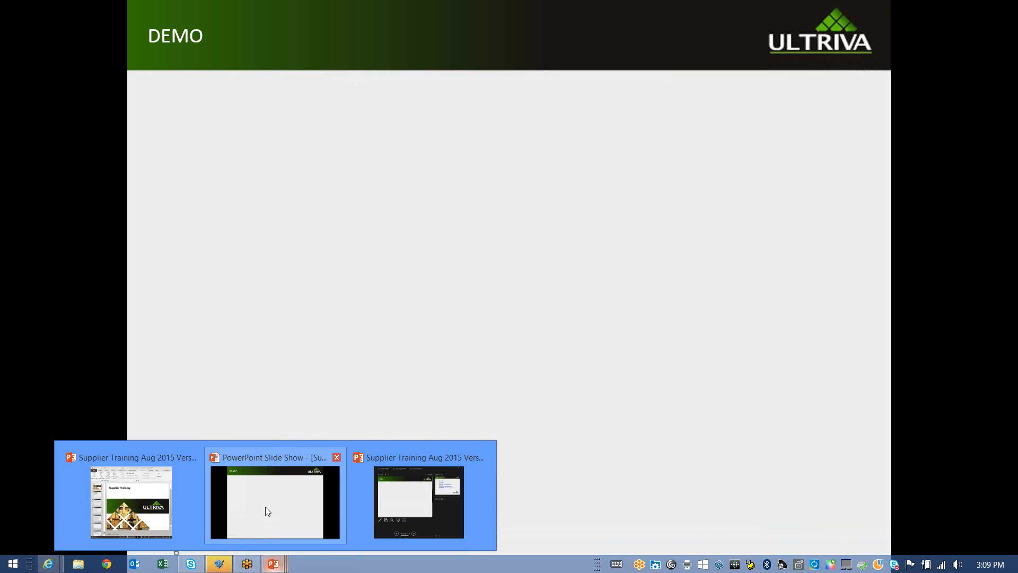
pyautogui.click(265, 507)
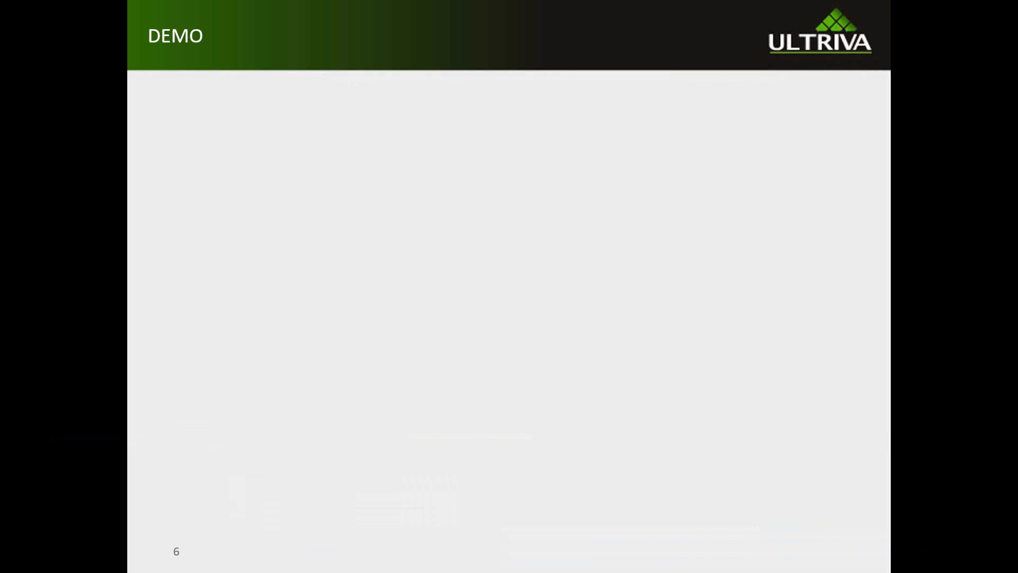
pyautogui.click(336, 263)
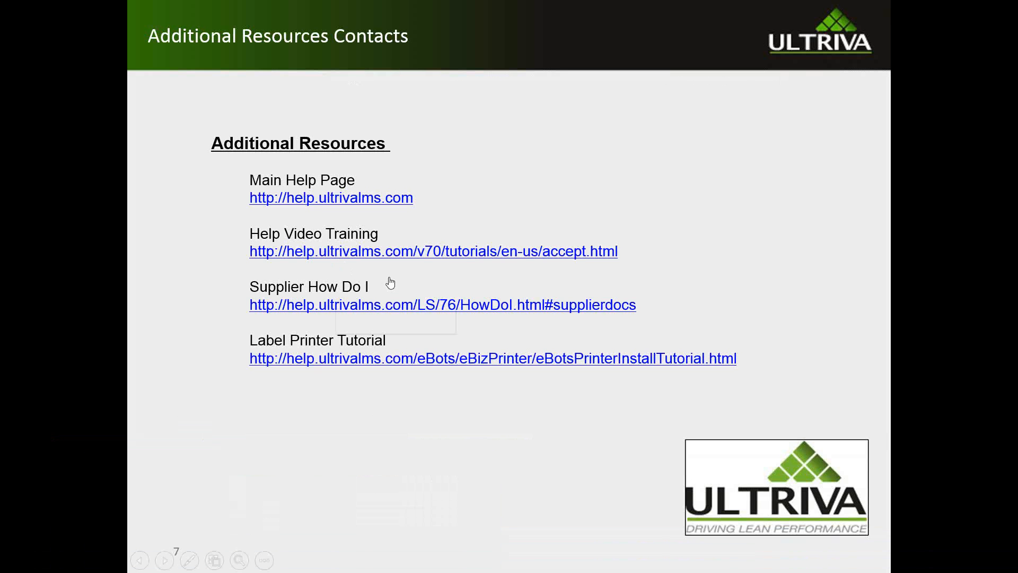